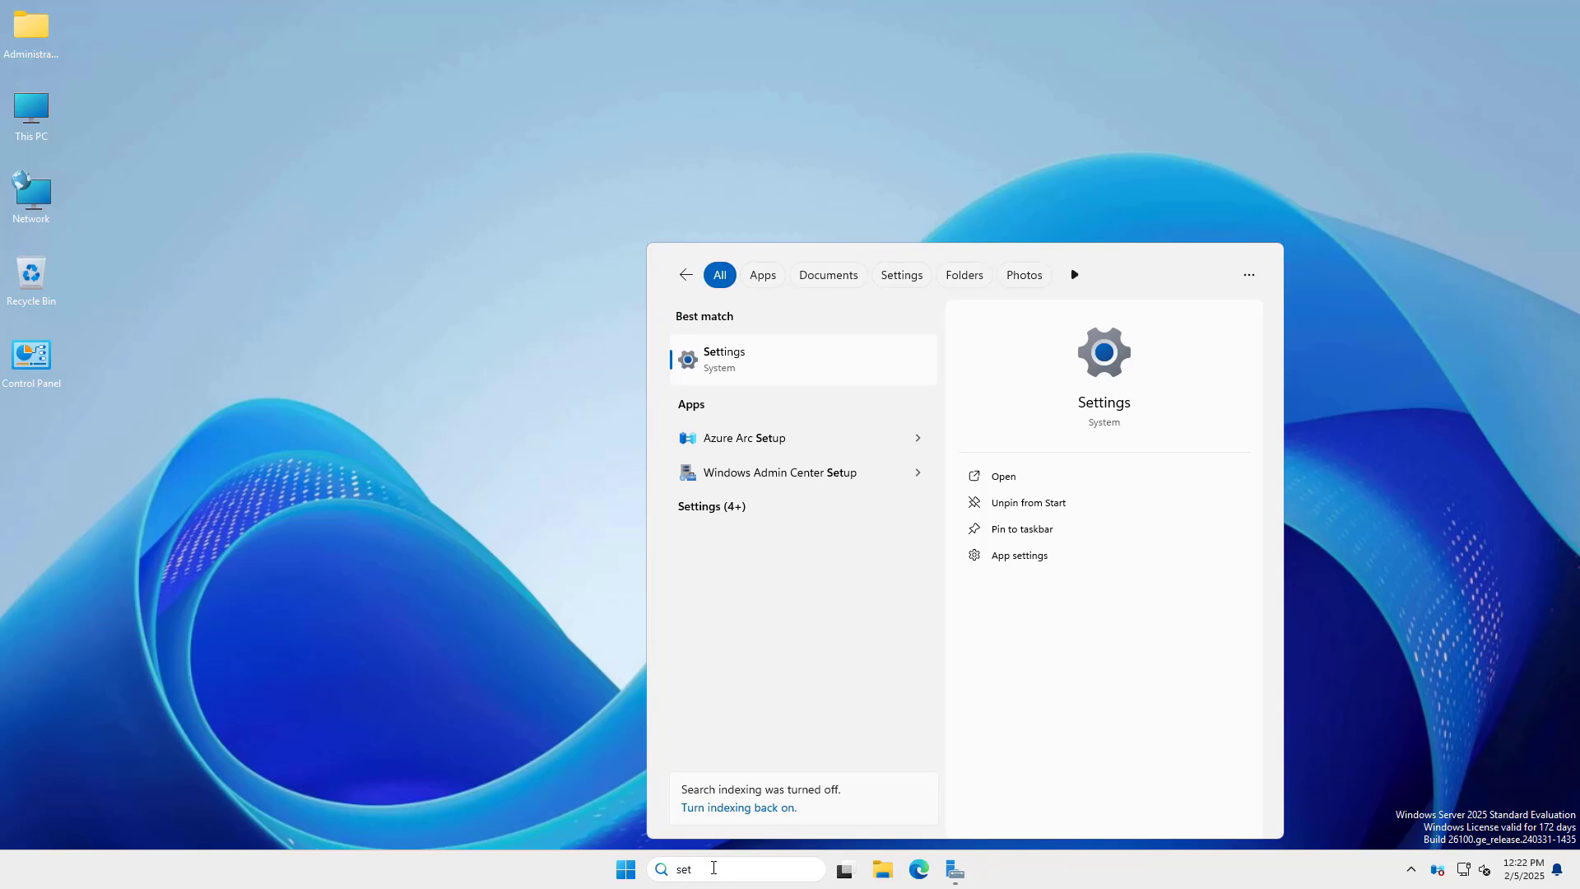
- Open the Settings app from the 'set' search results
click(739, 359)
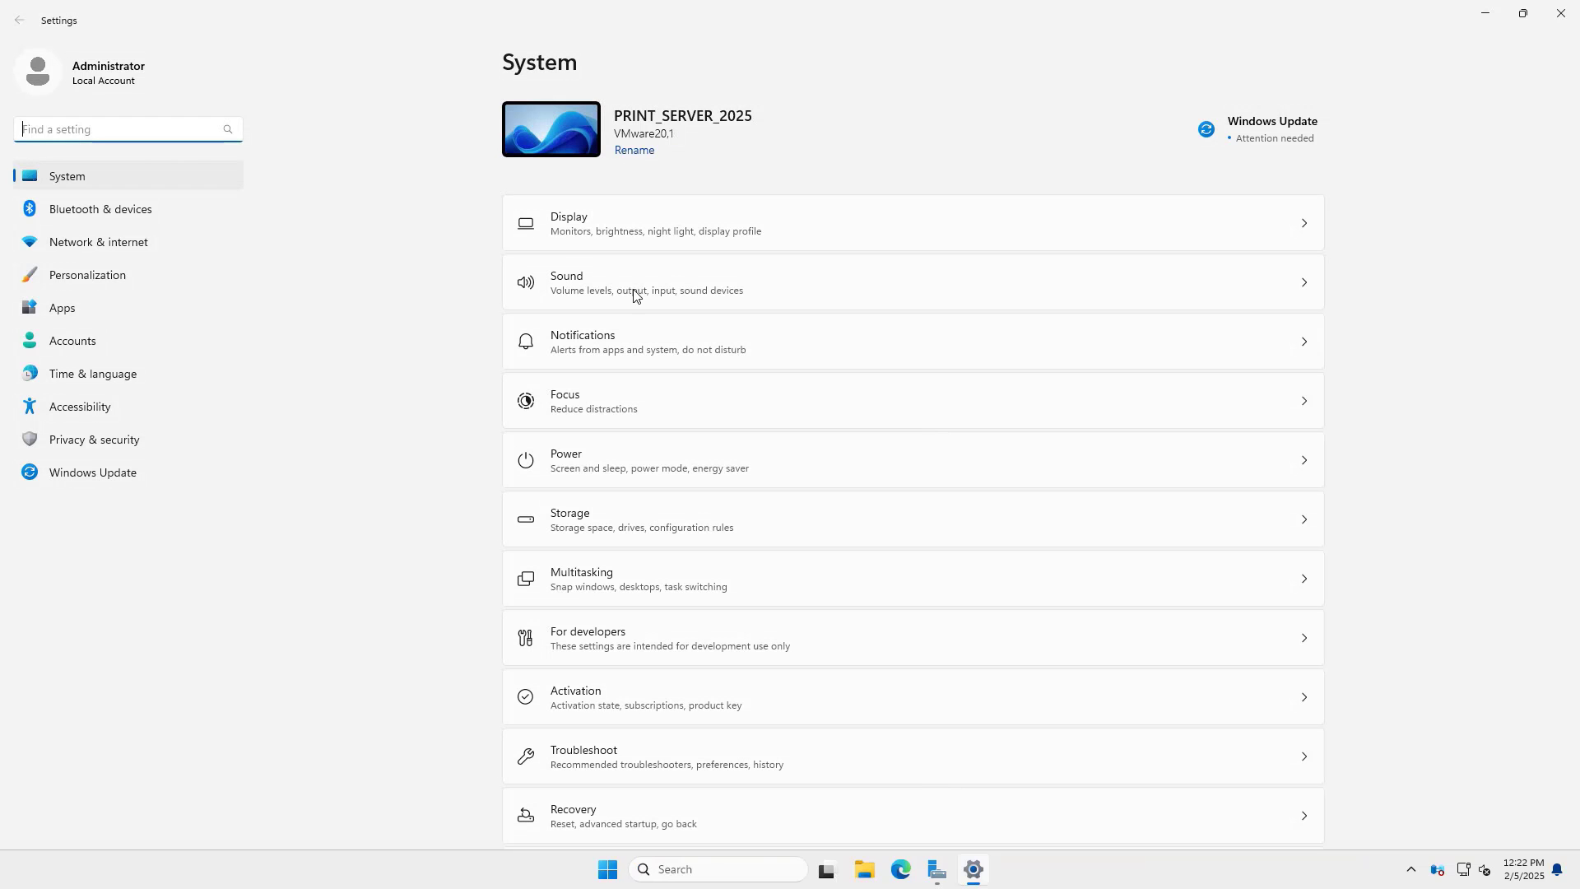
- Switch Remote Desktop on under System settings and confirm it
click(81, 177)
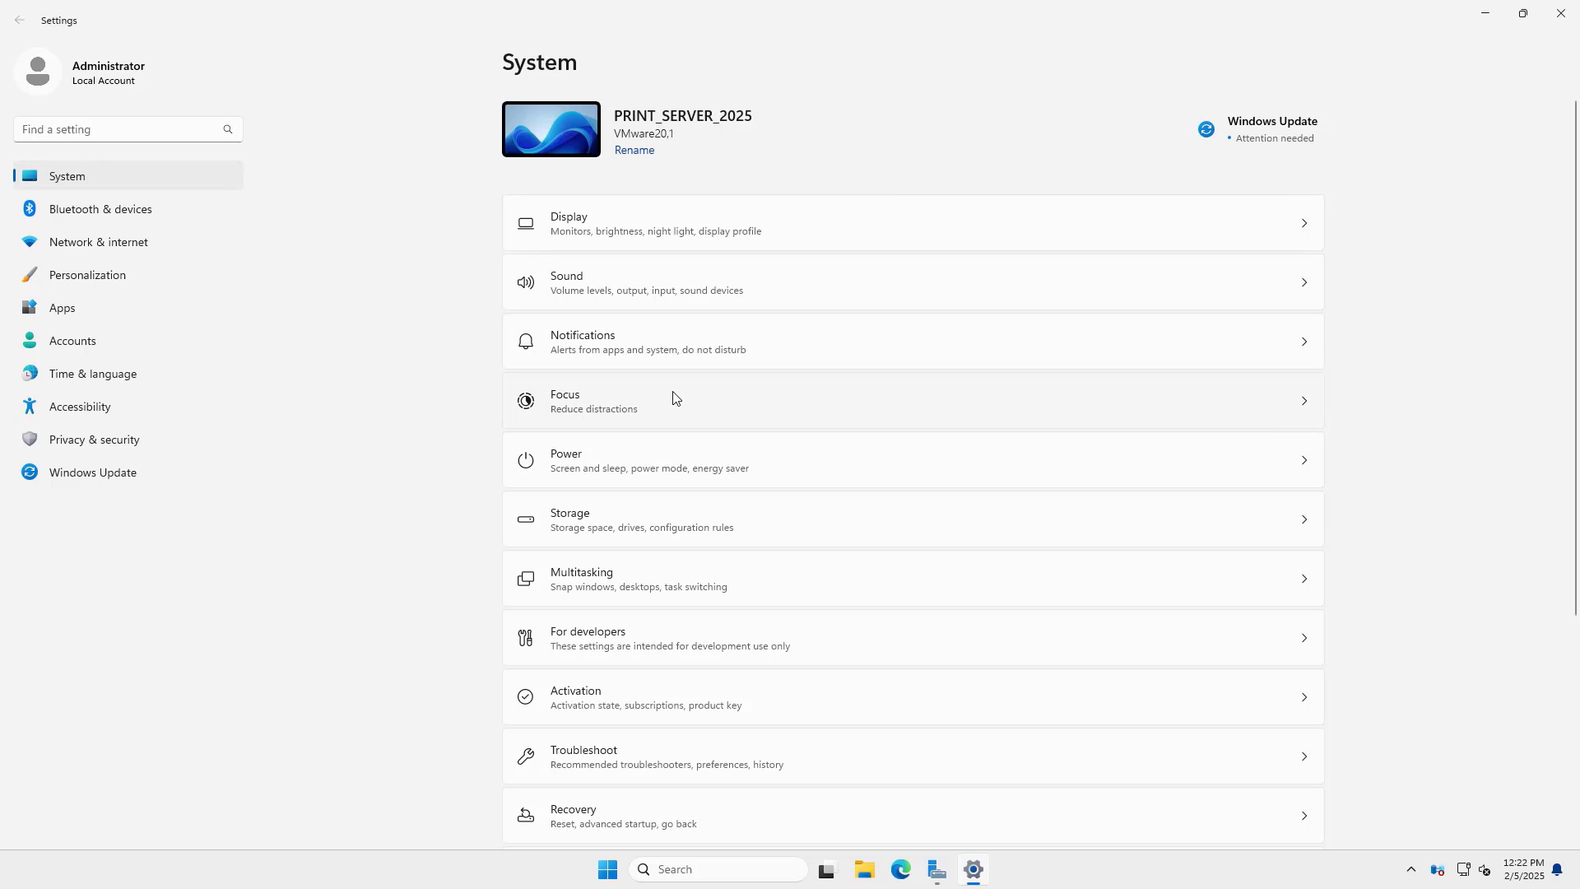
scroll(675, 395, down, 4)
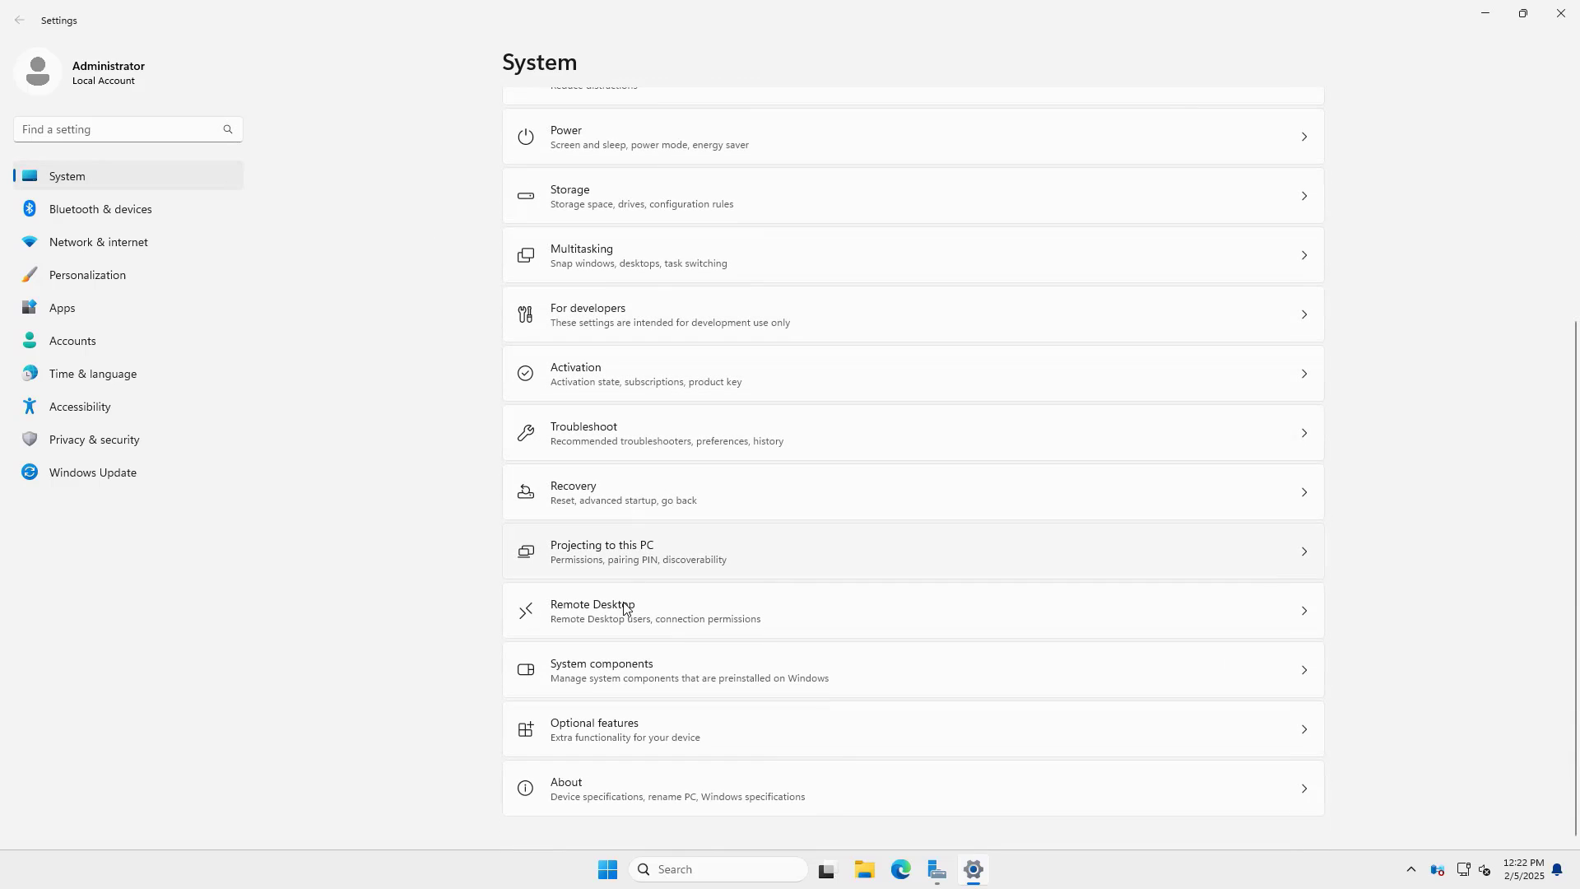
click(624, 613)
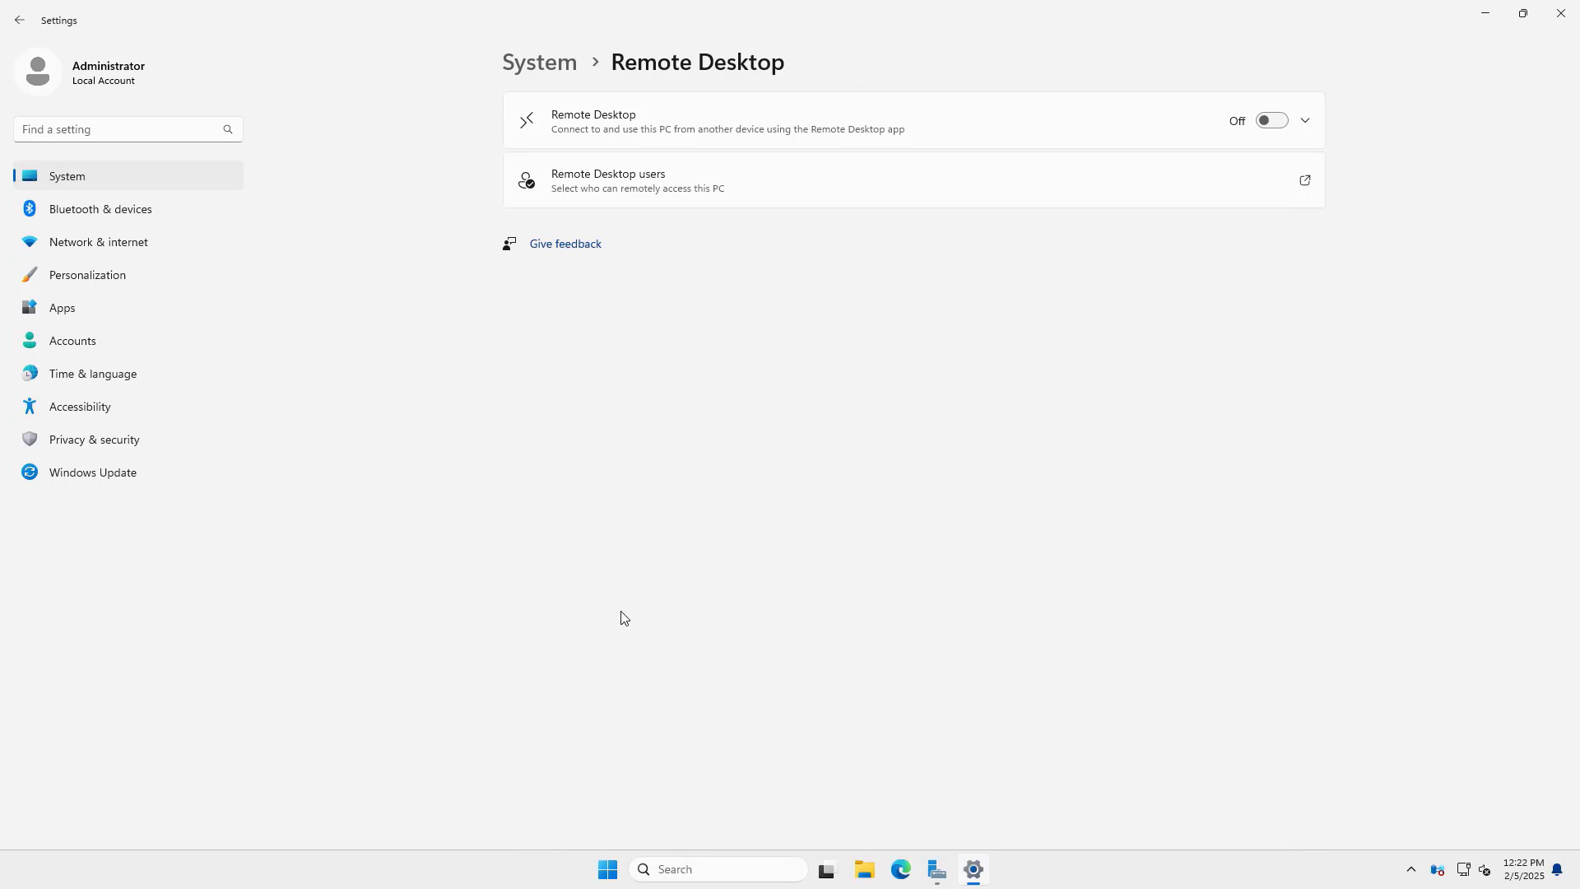
click(1272, 121)
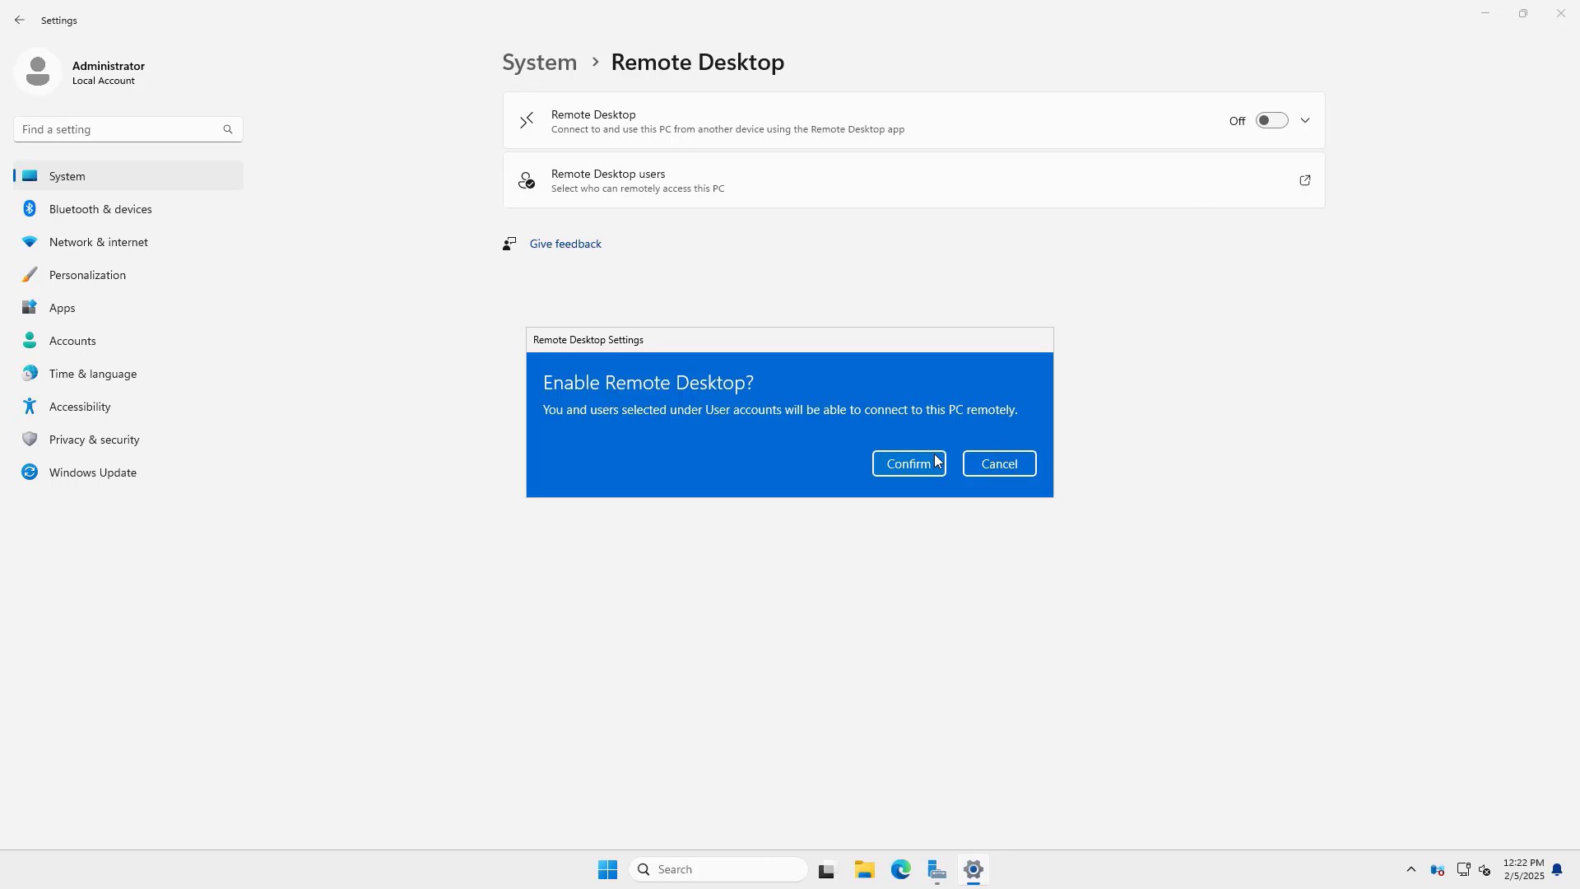
click(921, 463)
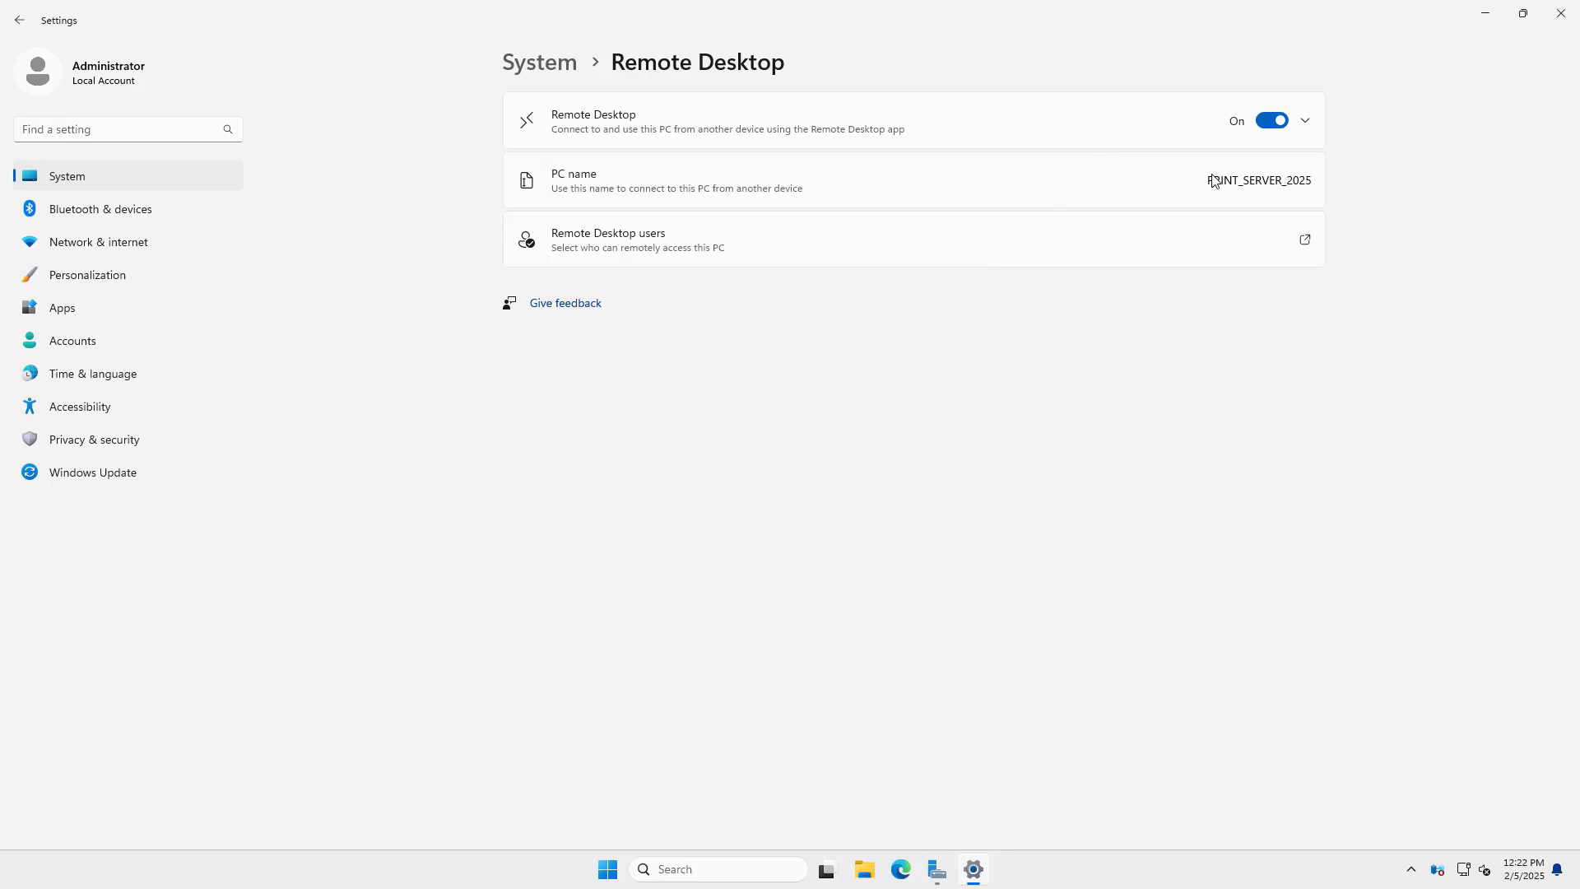
drag(1311, 179, 1208, 180)
click(1107, 317)
click(1561, 13)
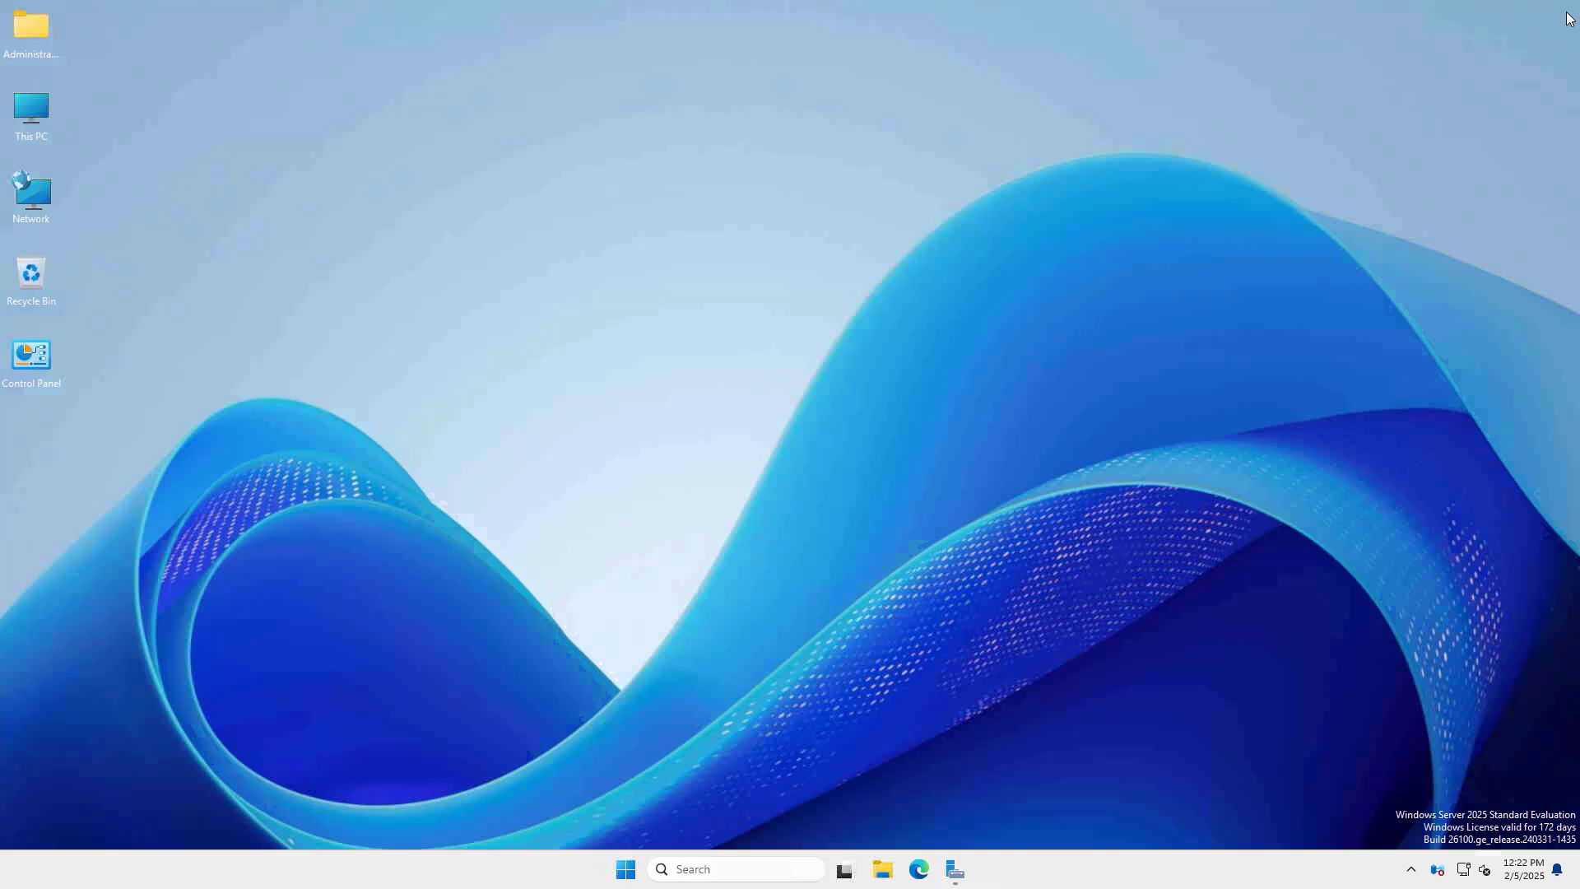
- Run ipconfig in an elevated Command Prompt to read the IPv4 address 10.4.100.104
right_click(608, 869)
click(625, 774)
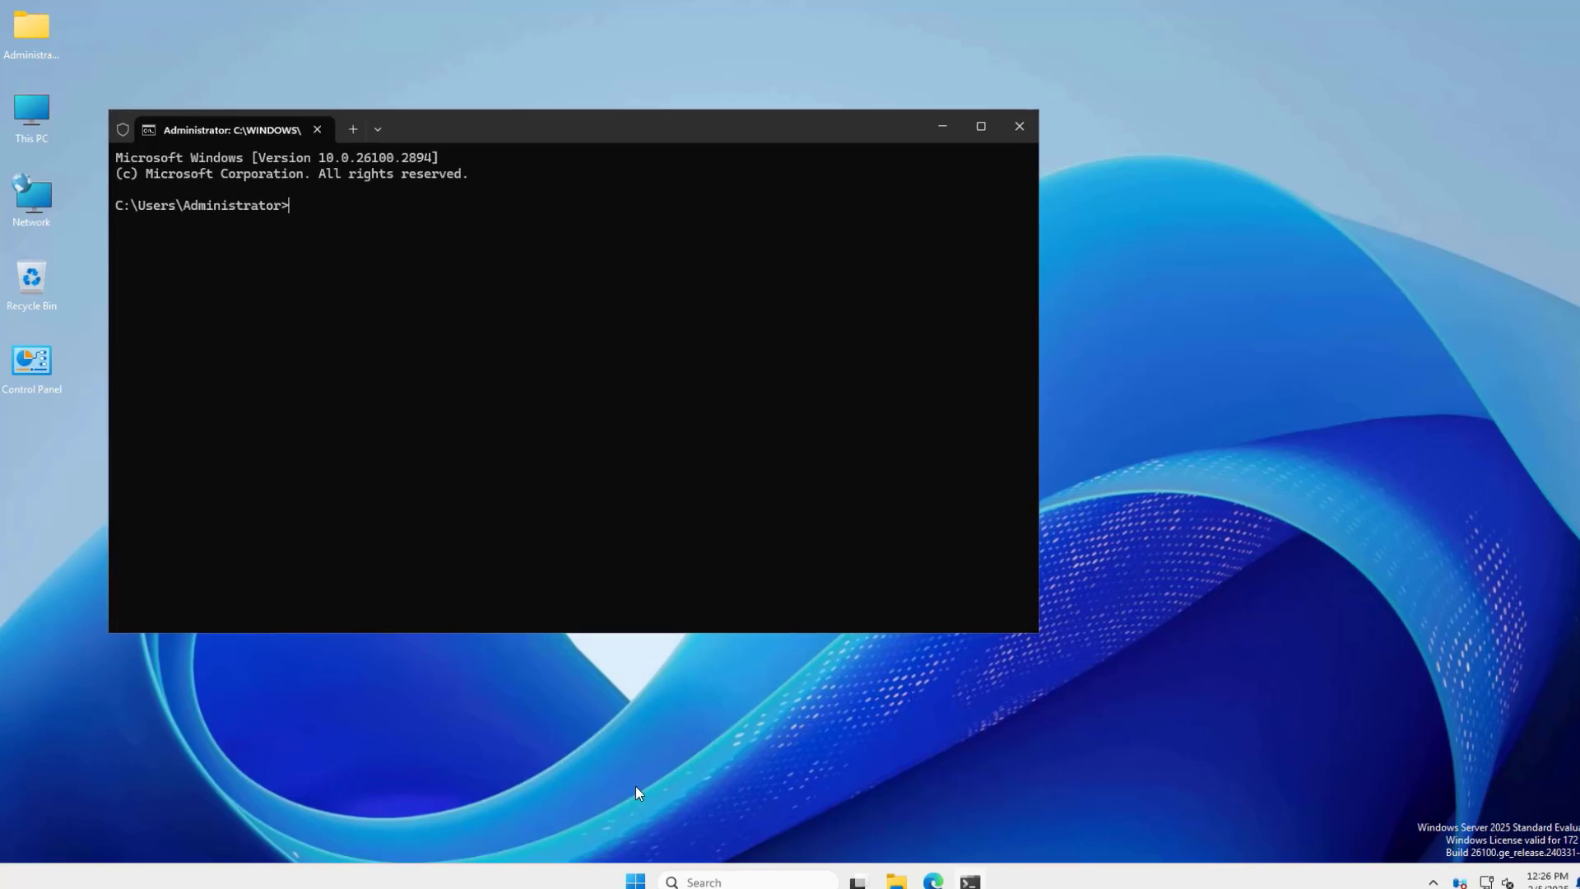
text(ipconfig)
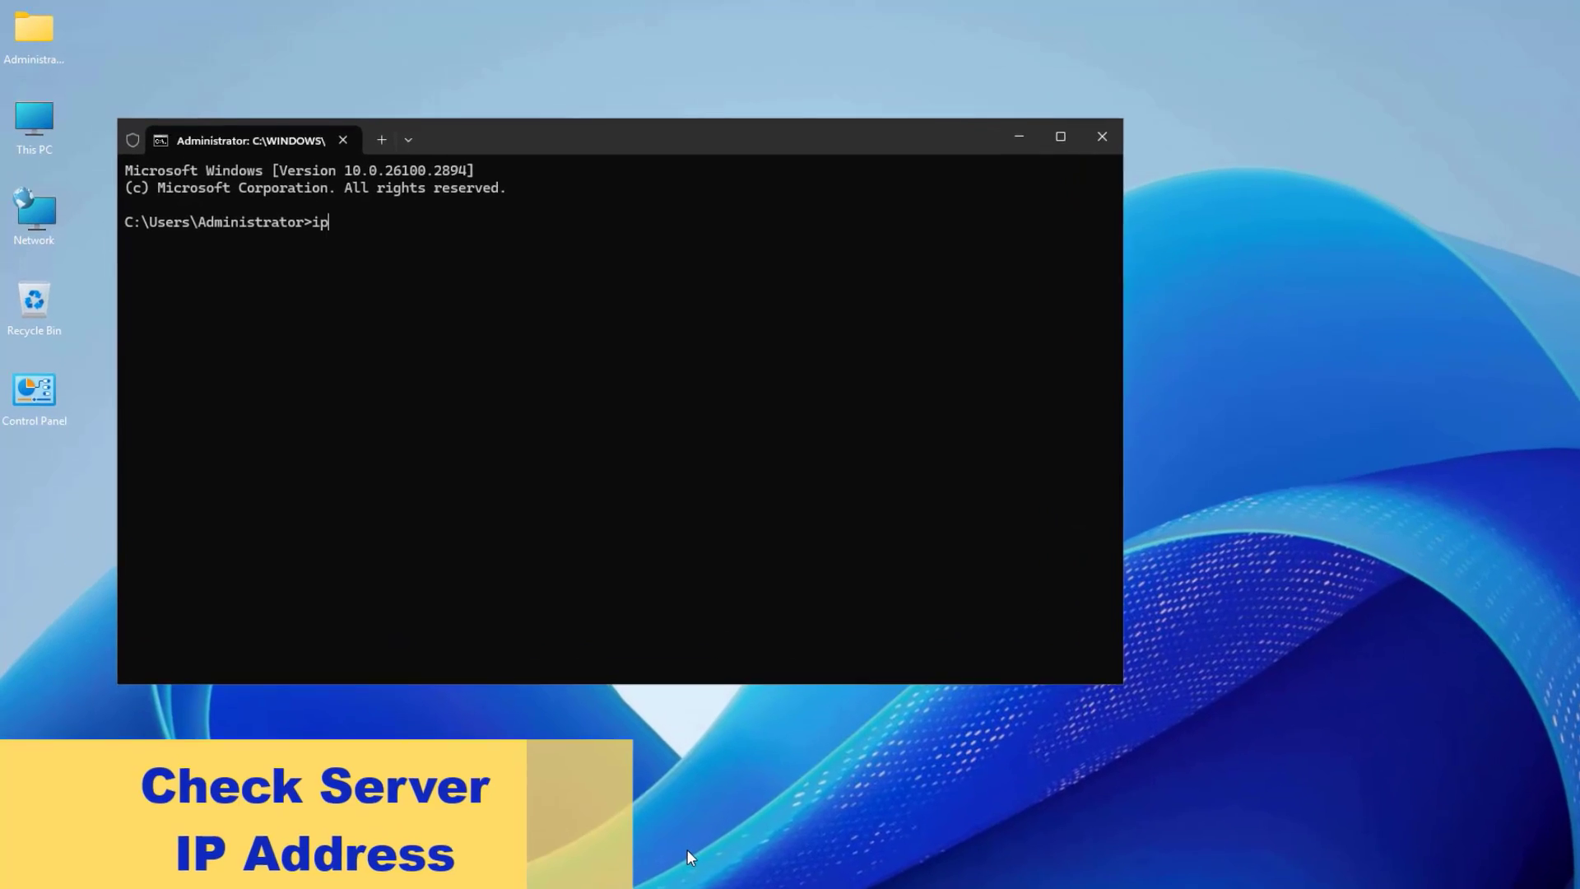
key(Return)
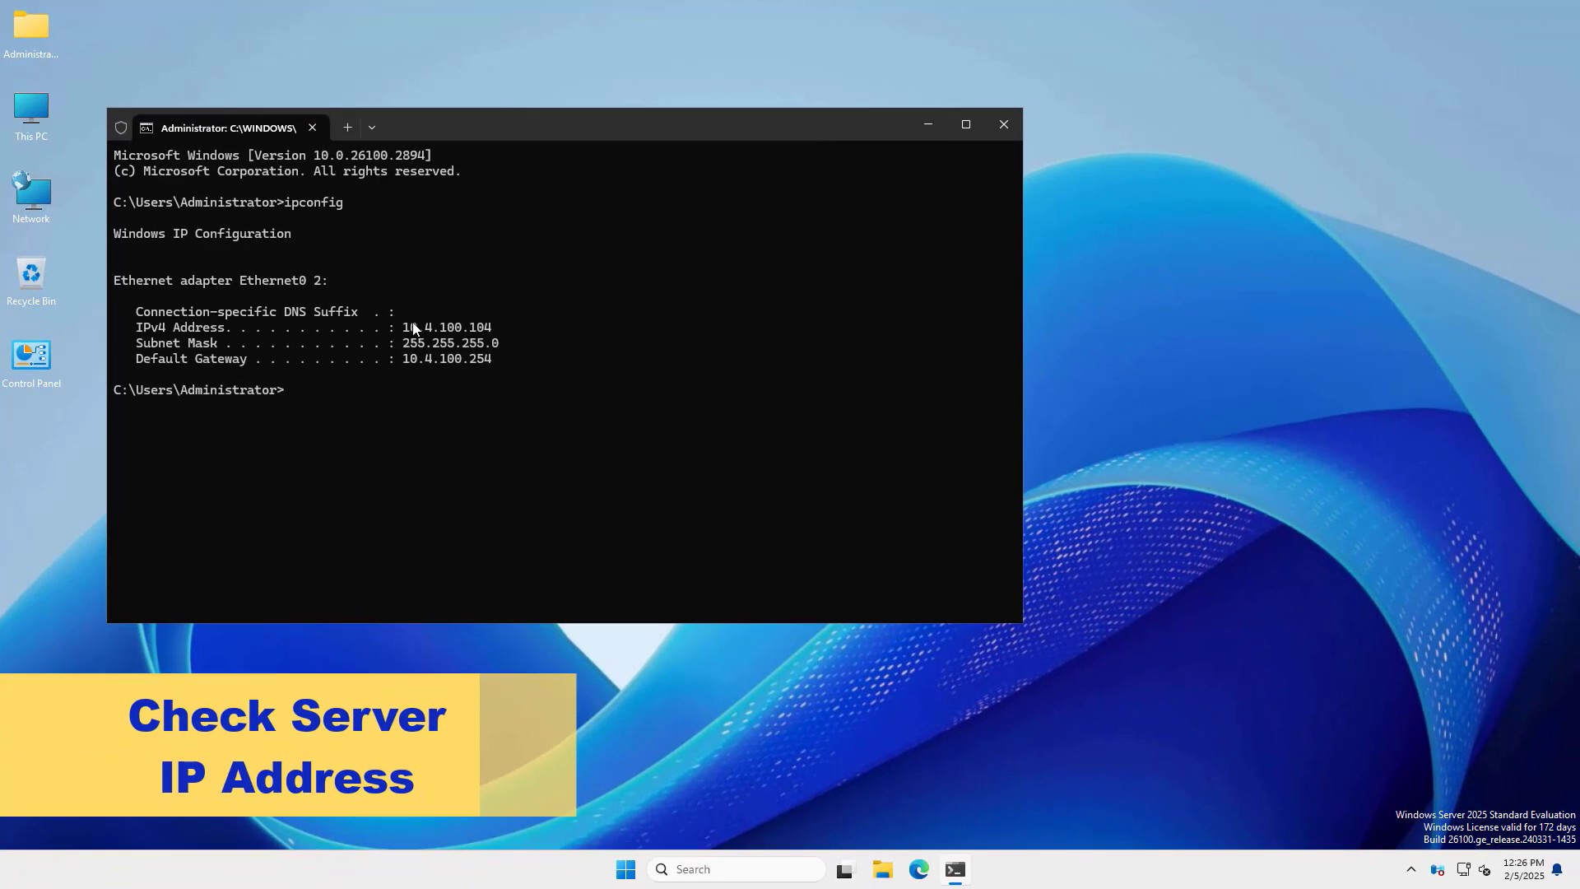
drag(403, 328, 493, 329)
click(1004, 124)
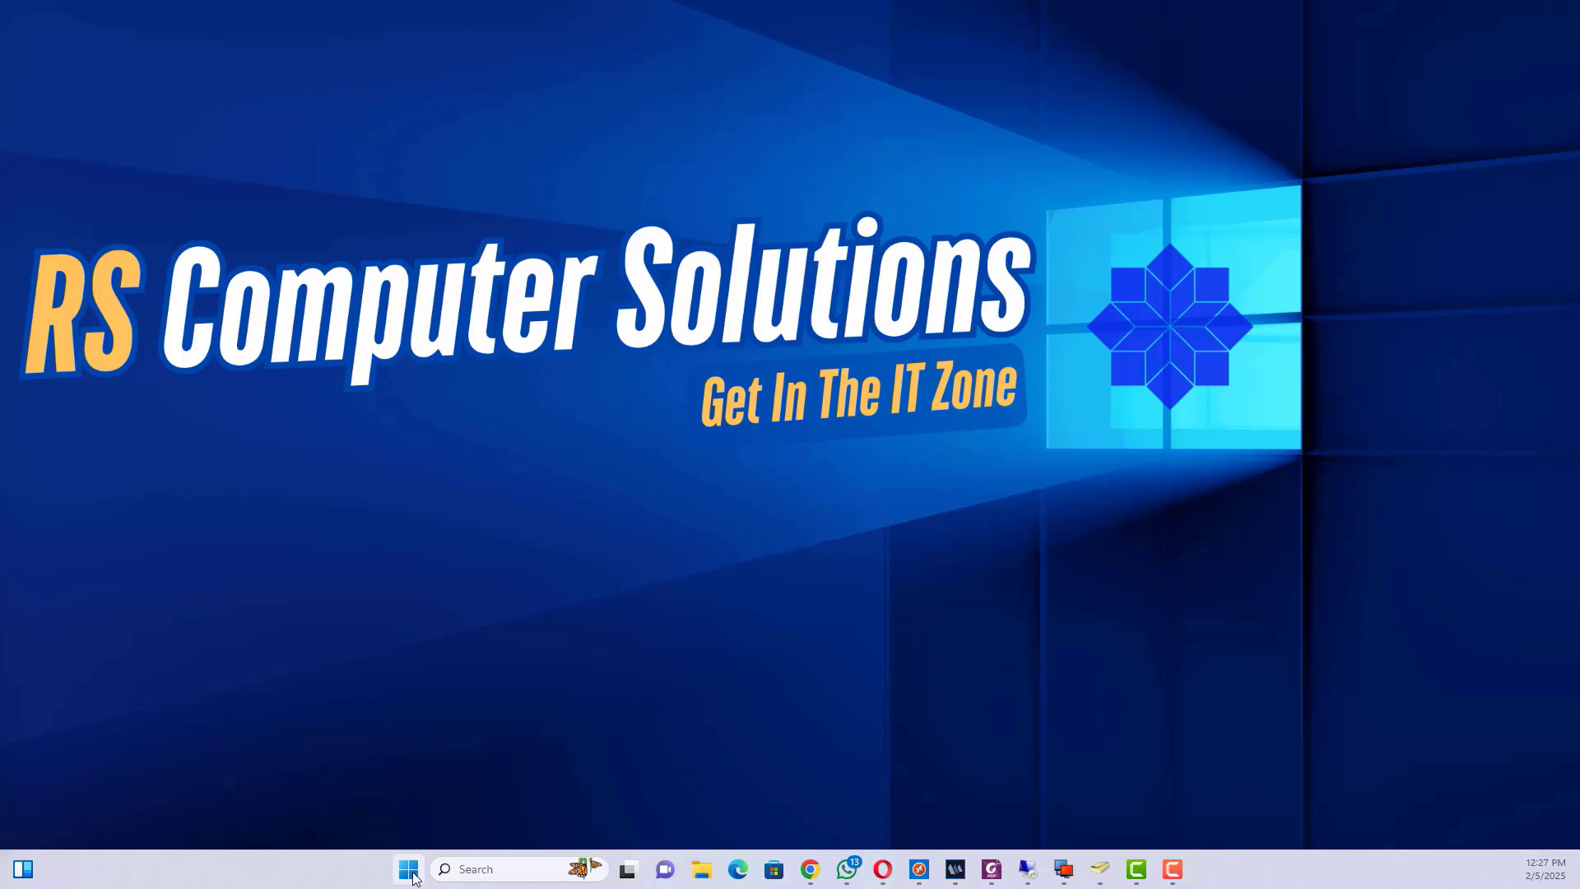
- Open Remote Desktop Connection and connect to 10.4.100.104
right_click(1027, 869)
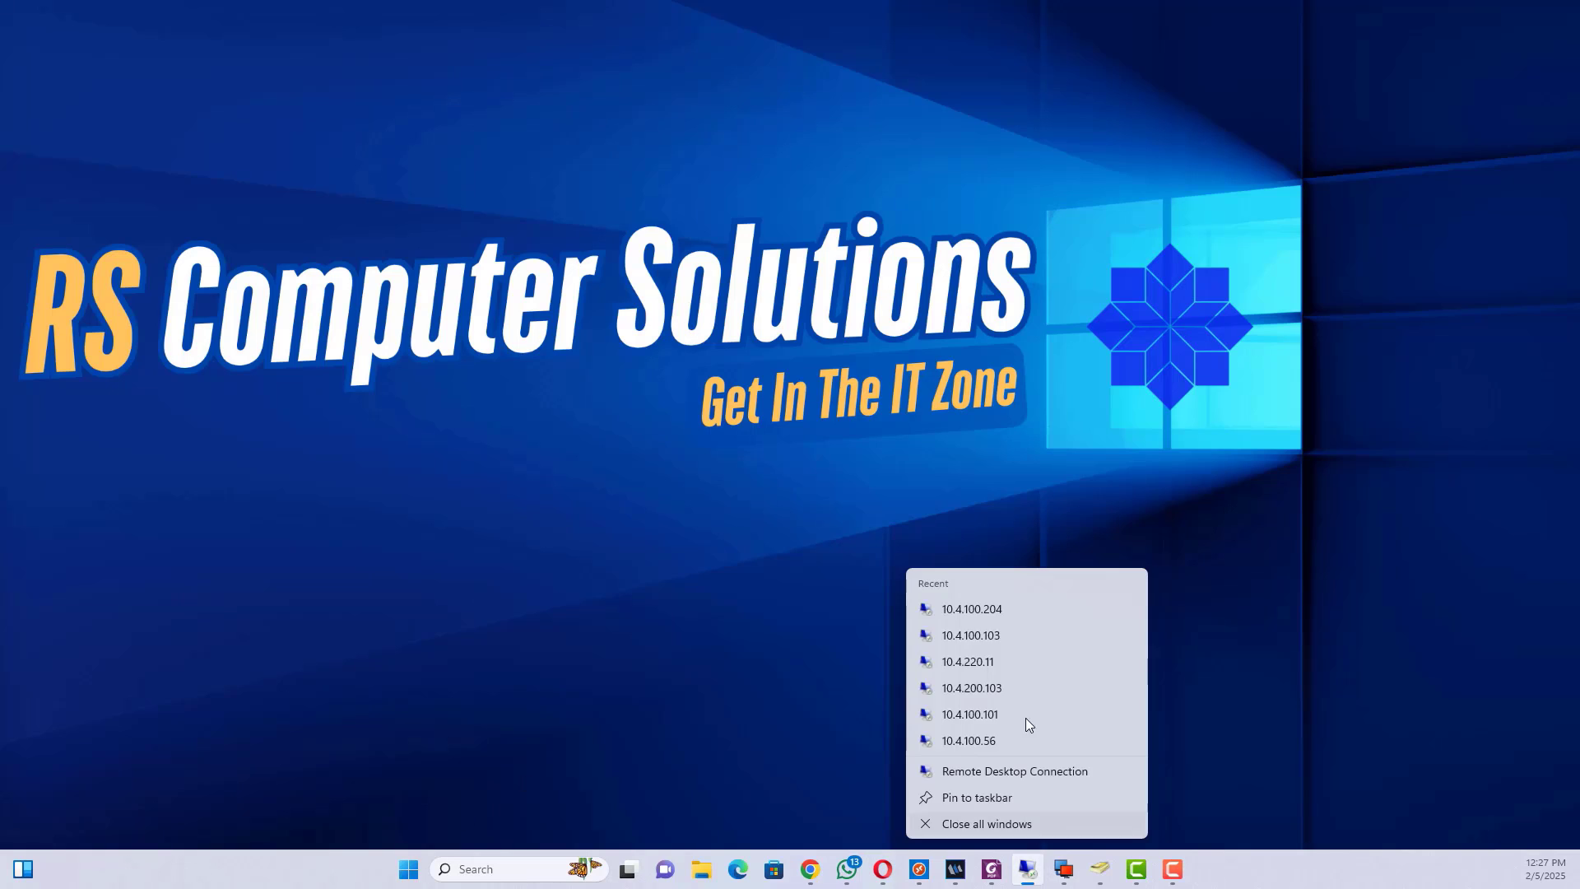
click(976, 770)
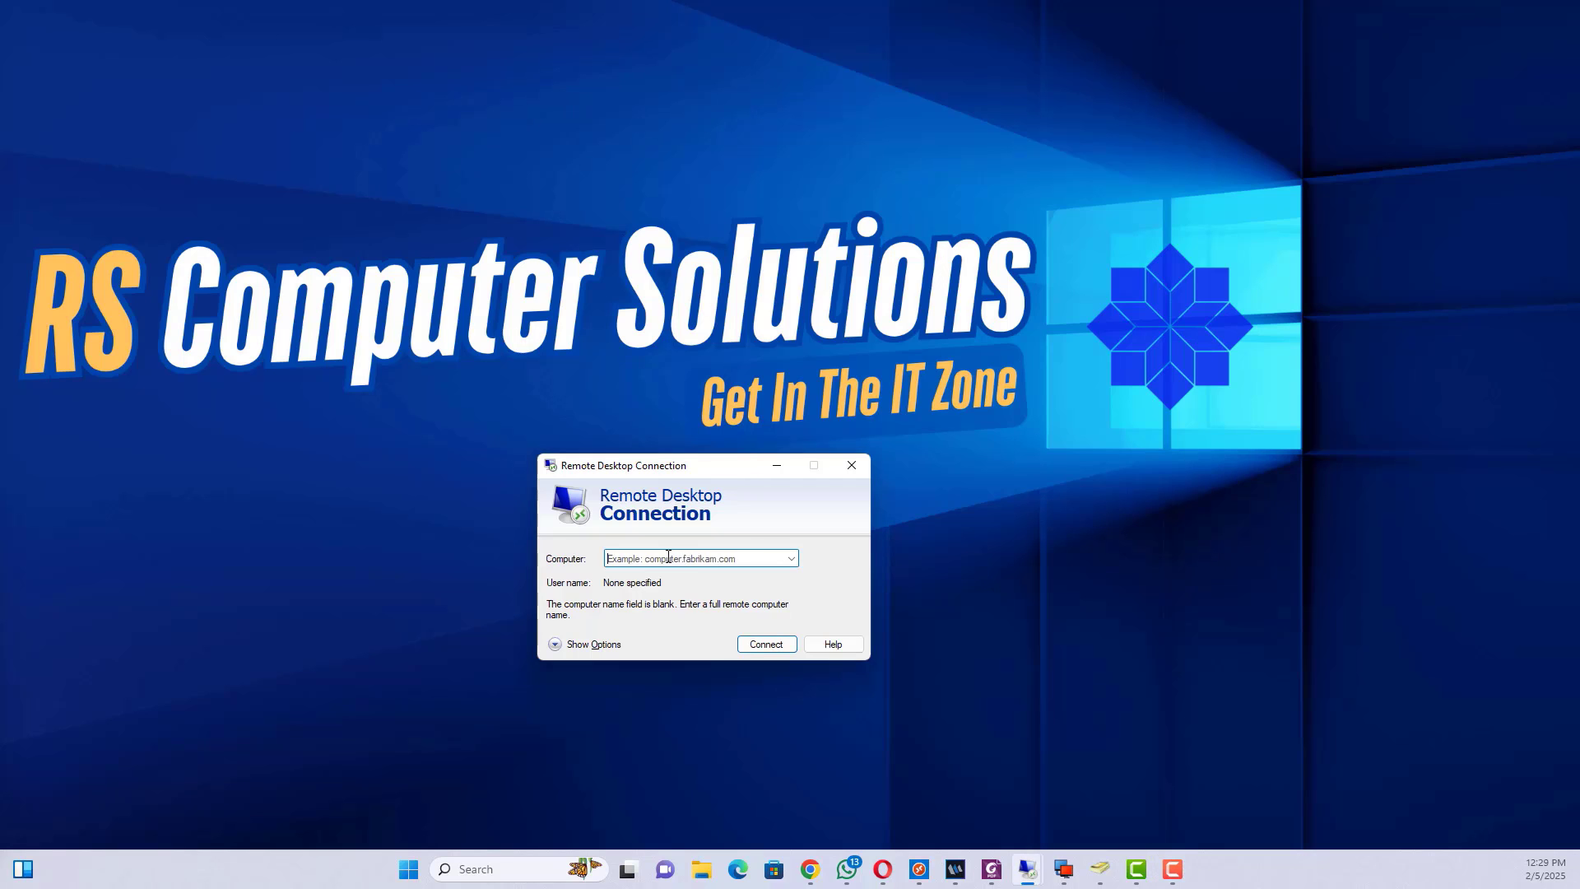
text(10.4.100.104)
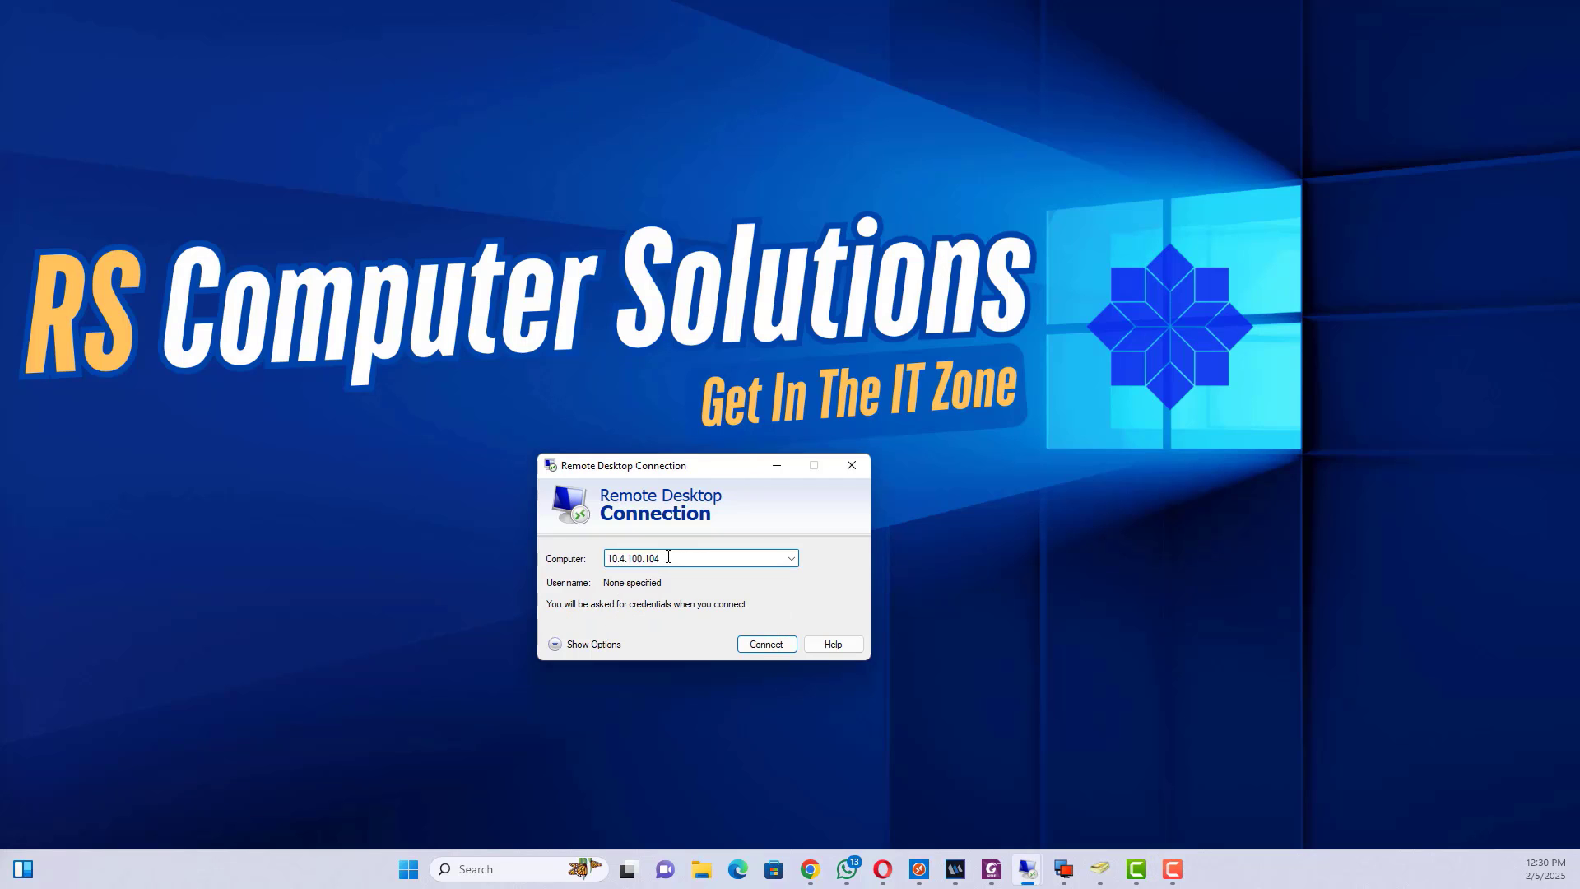
click(766, 643)
- Sign in as the local administrator with the account password and accept the certificate warning
text(administra)
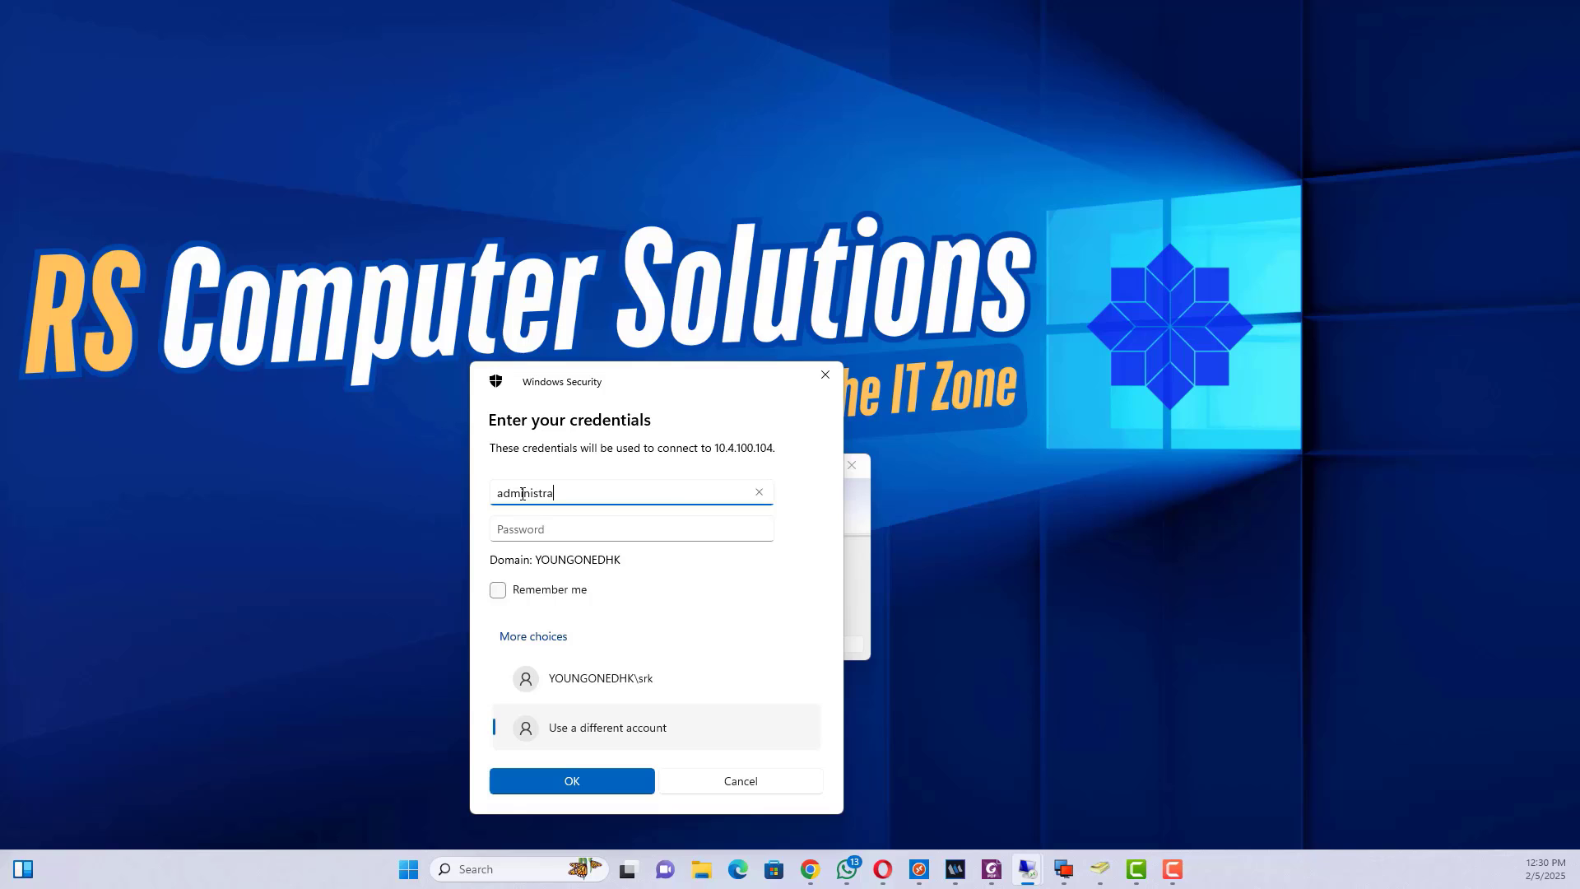
text(.\)
click(537, 529)
text(12345678)
click(572, 781)
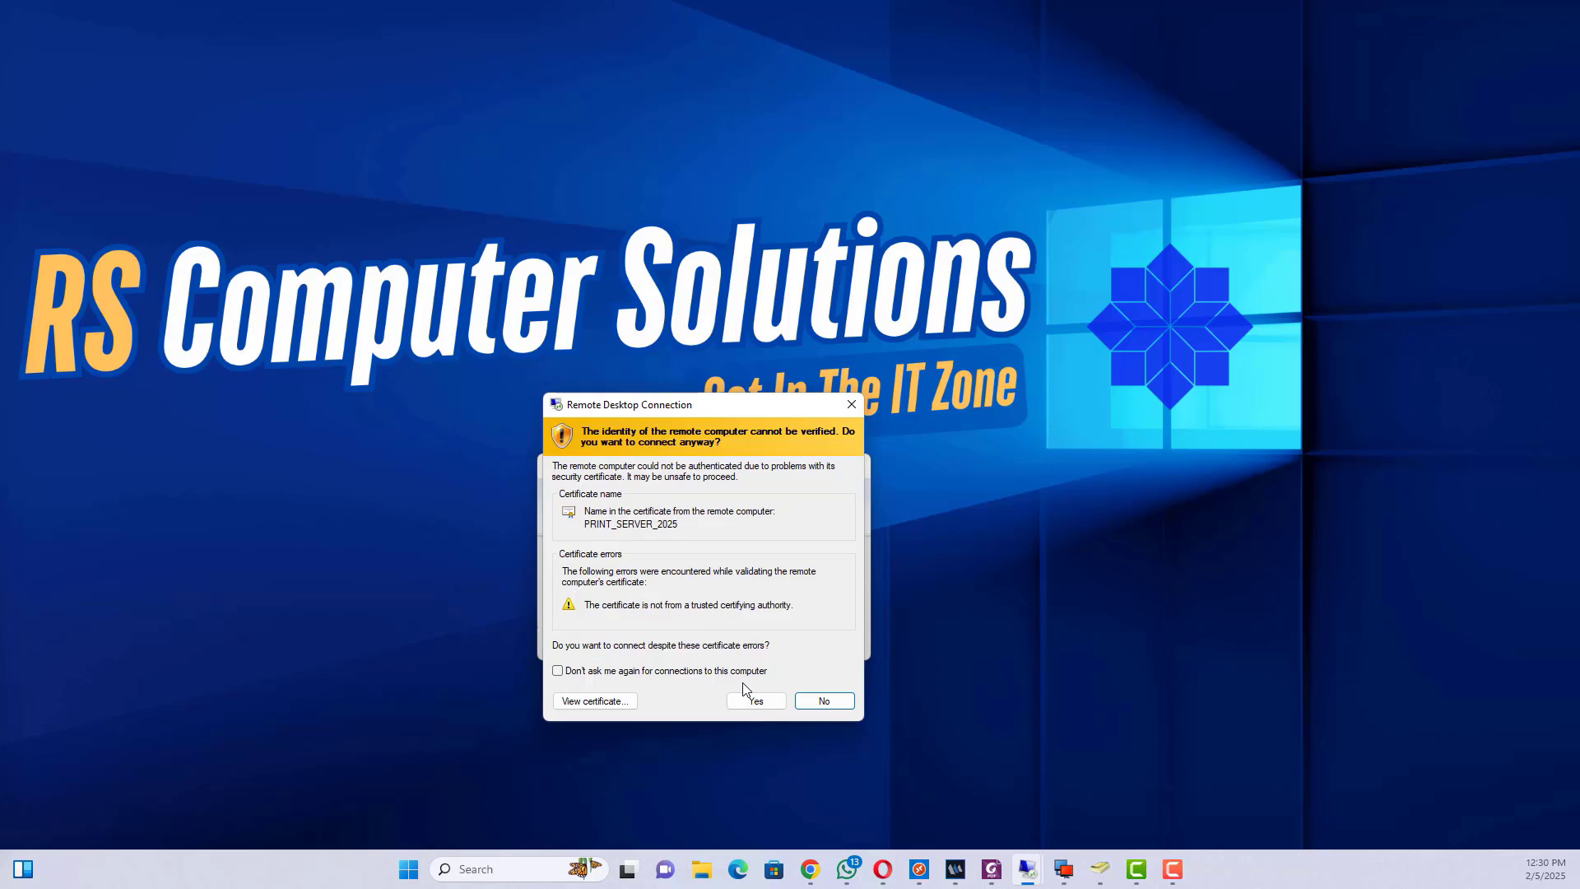
click(745, 700)
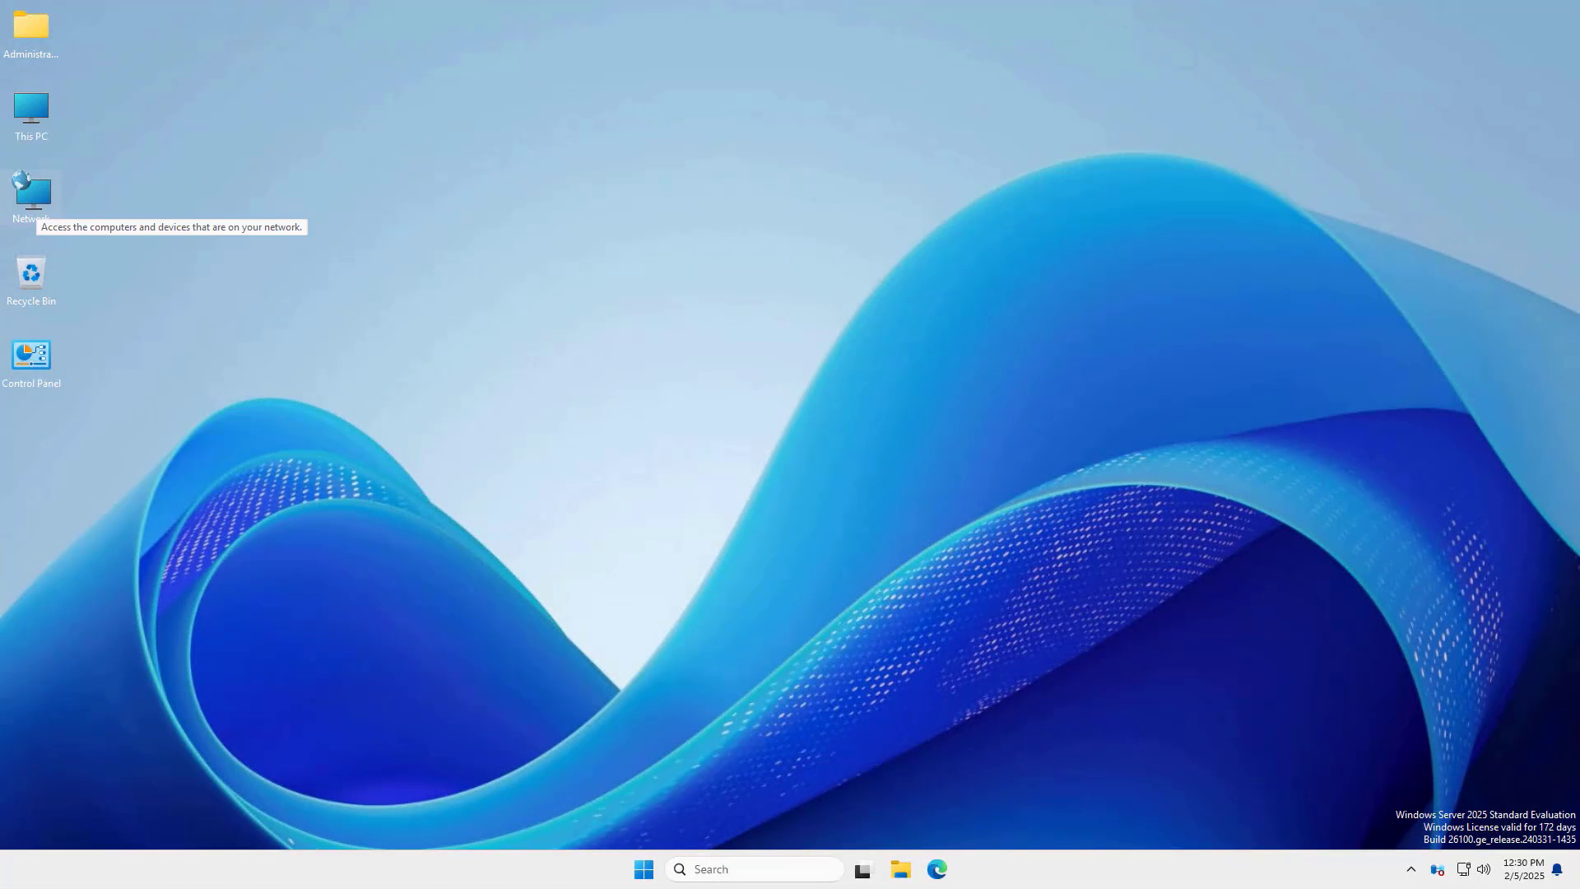
- Launch Registry Editor and expand HKLM\SYSTEM\CurrentControlSet\Control
click(723, 873)
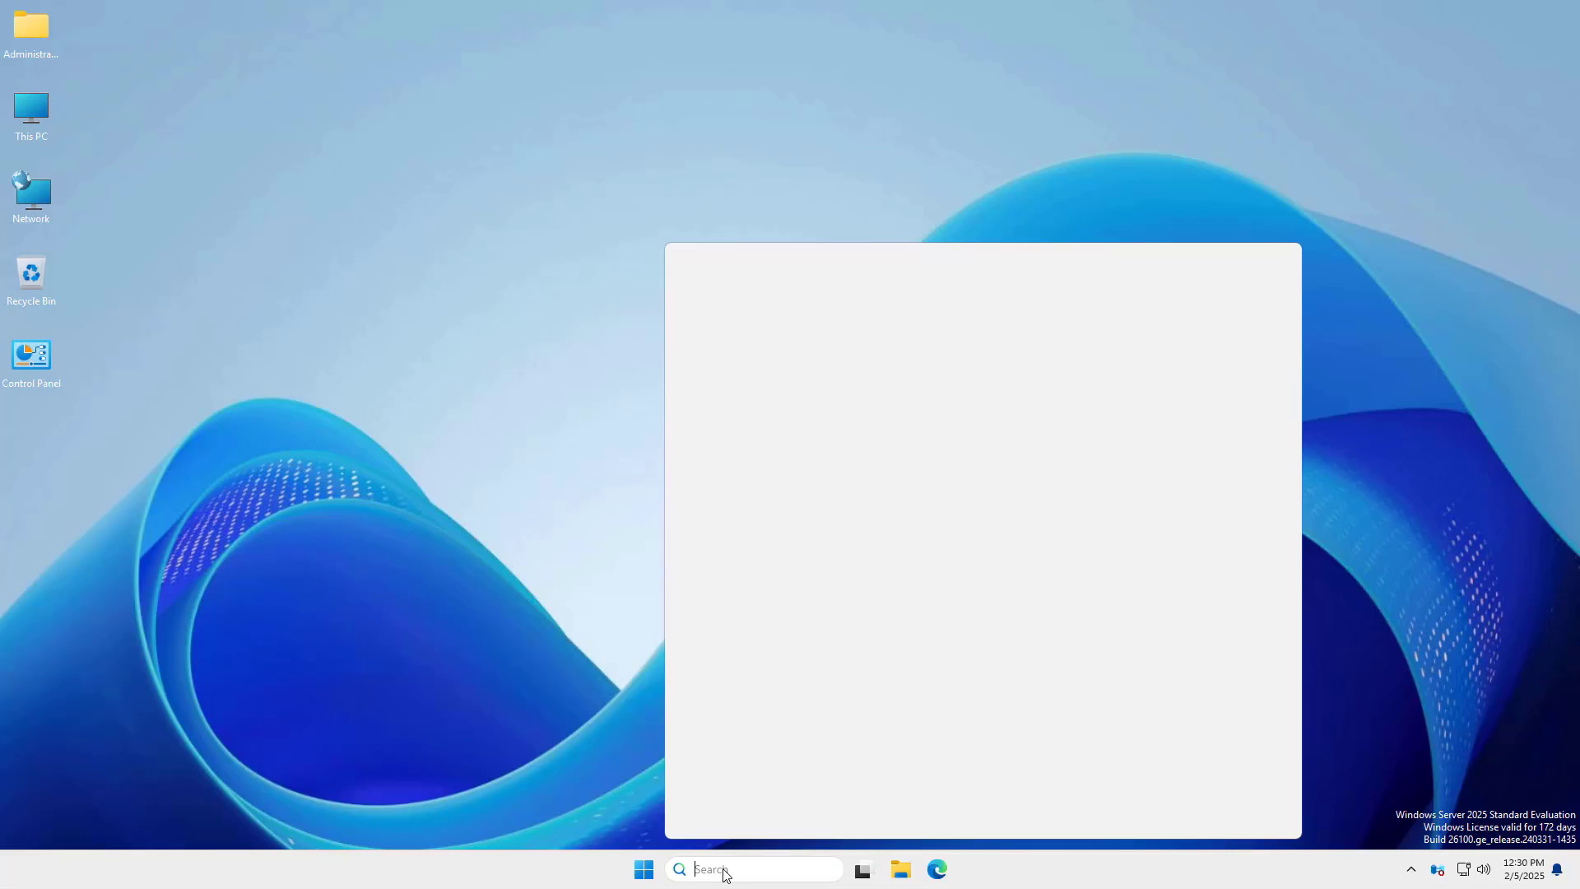
text(runeg)
key(Return)
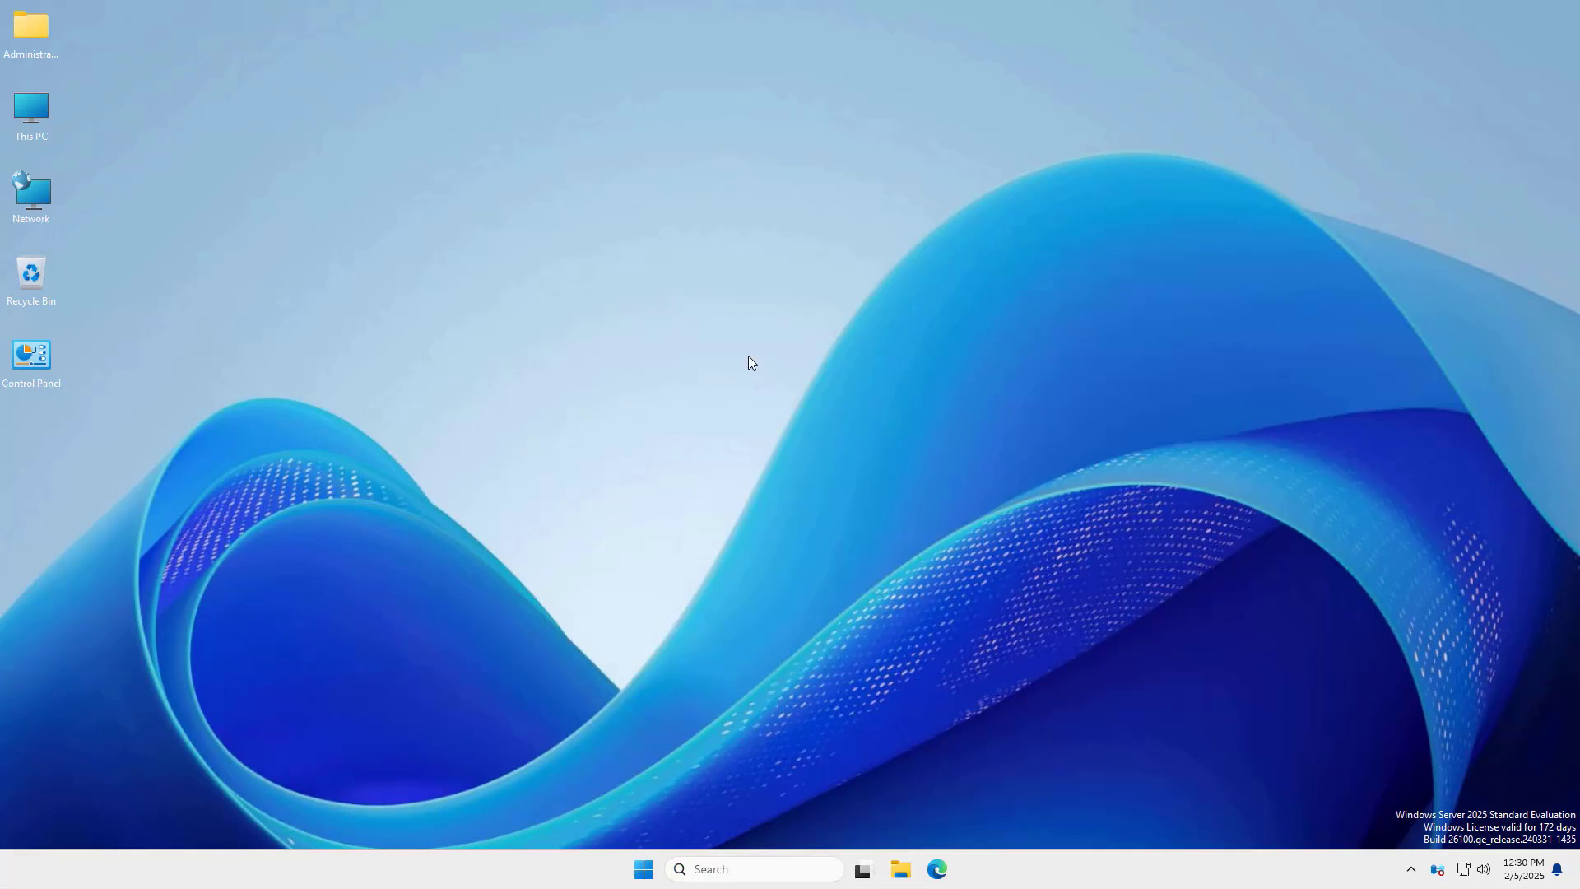
click(93, 176)
click(107, 280)
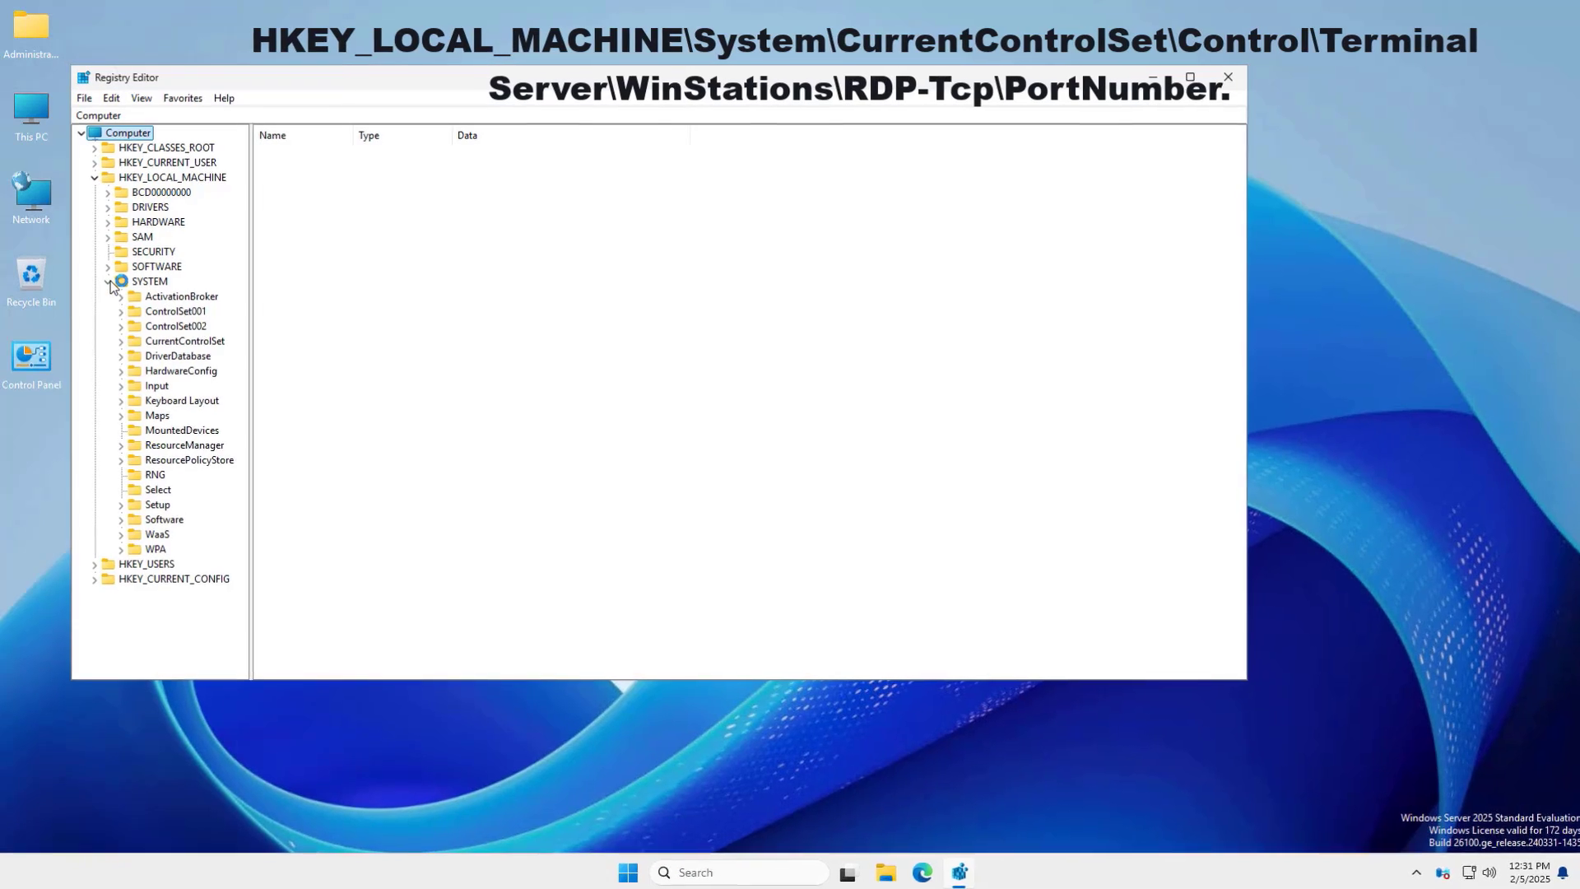
click(121, 339)
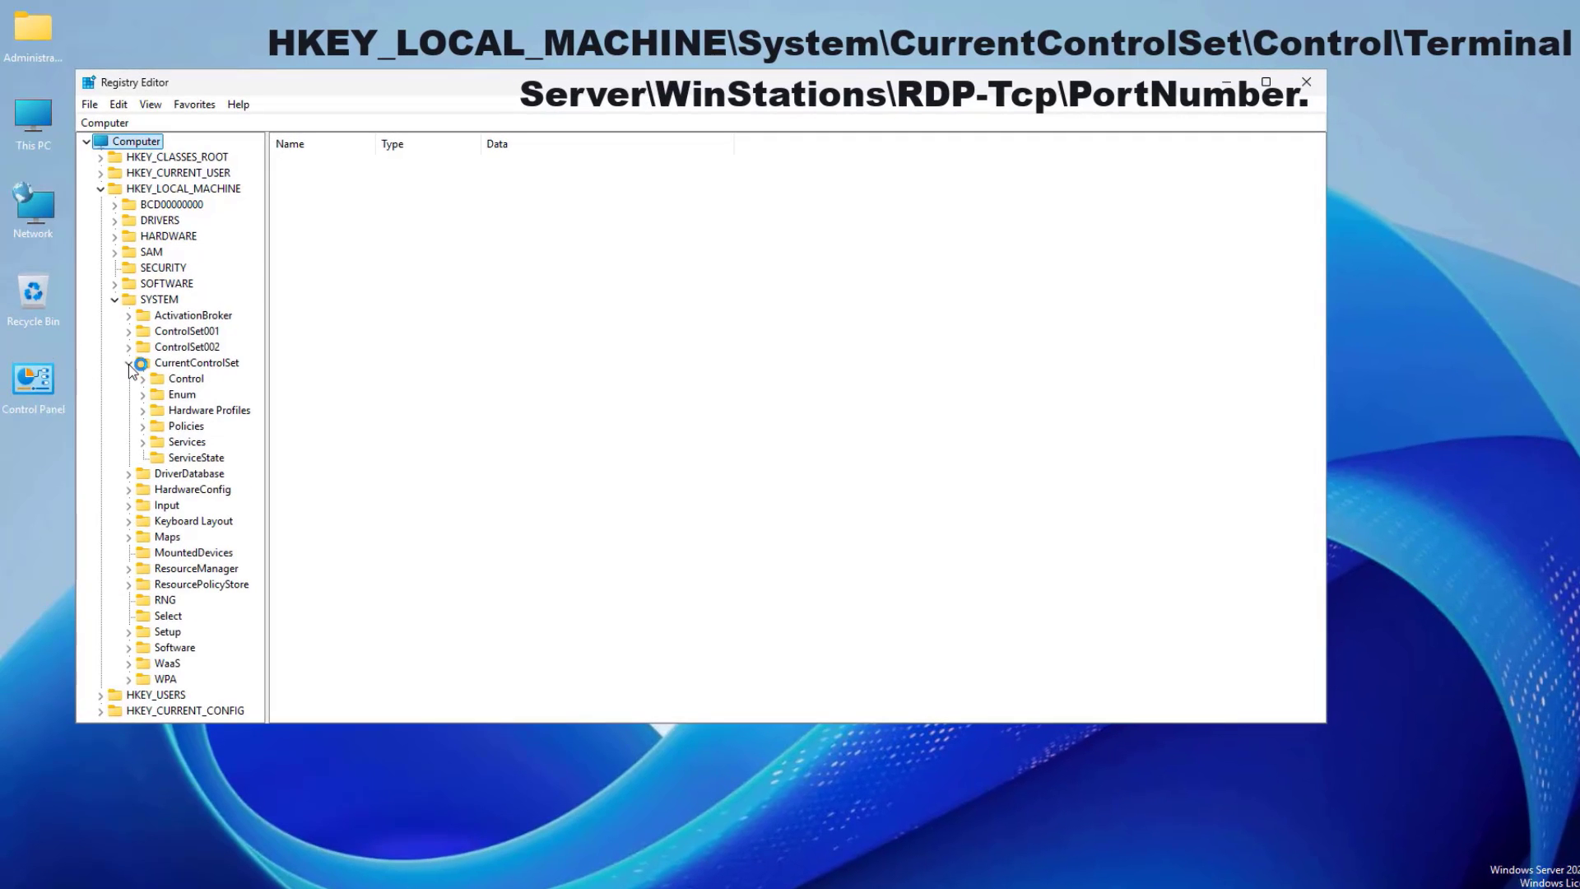
click(142, 378)
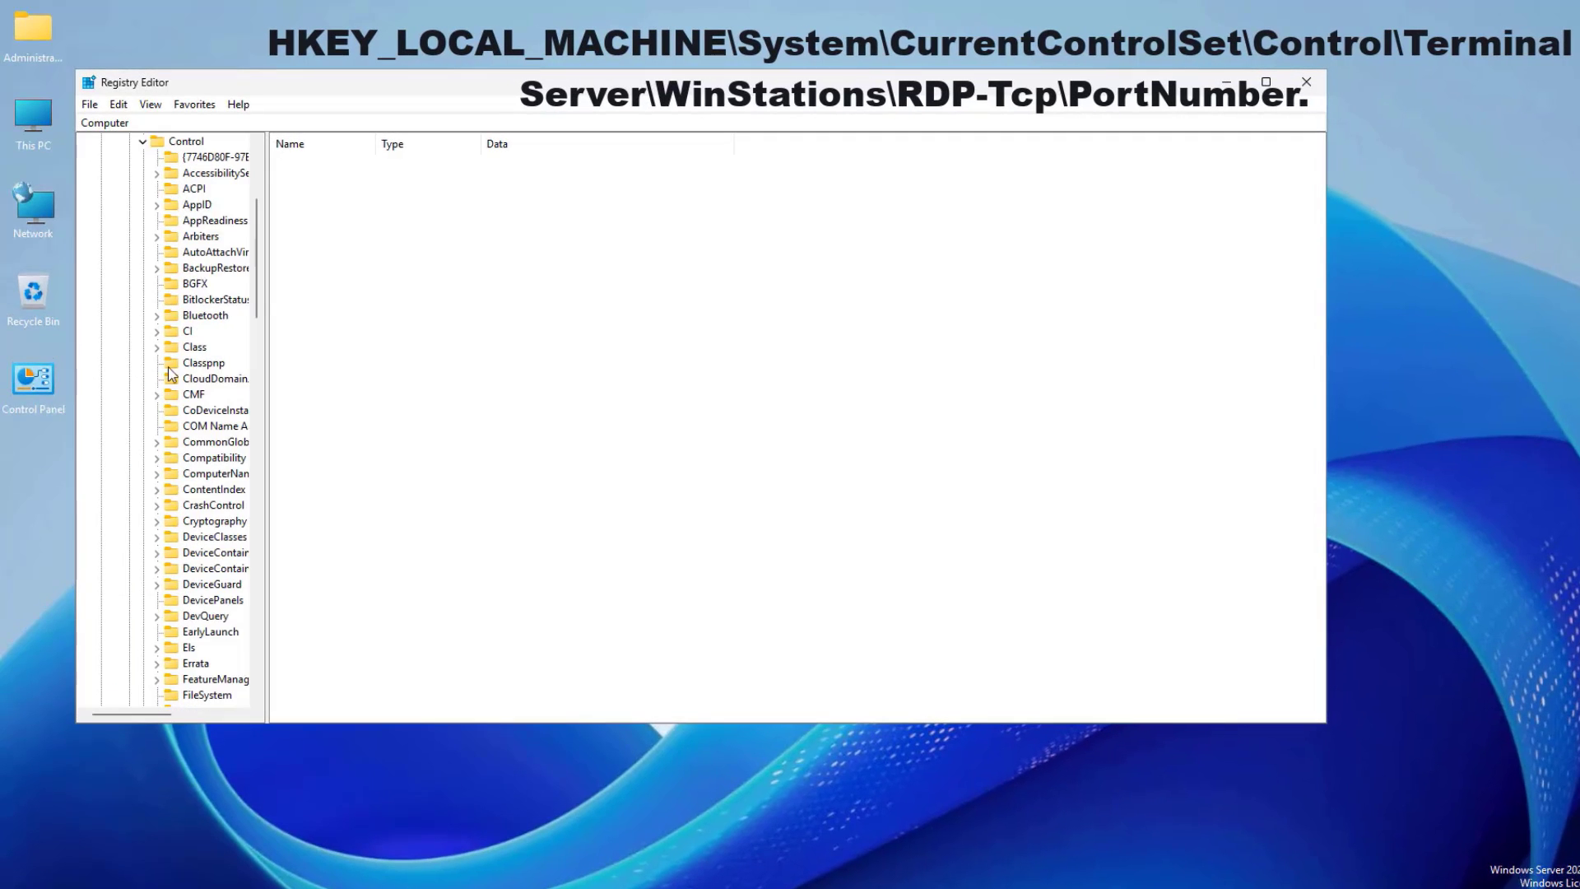
- Navigate to Terminal Server\WinStations\RDP-Tcp and select its PortNumber value (3389)
scroll(165, 379, down, 6)
drag(266, 371, 426, 370)
scroll(422, 405, down, 6)
scroll(422, 405, down, 16)
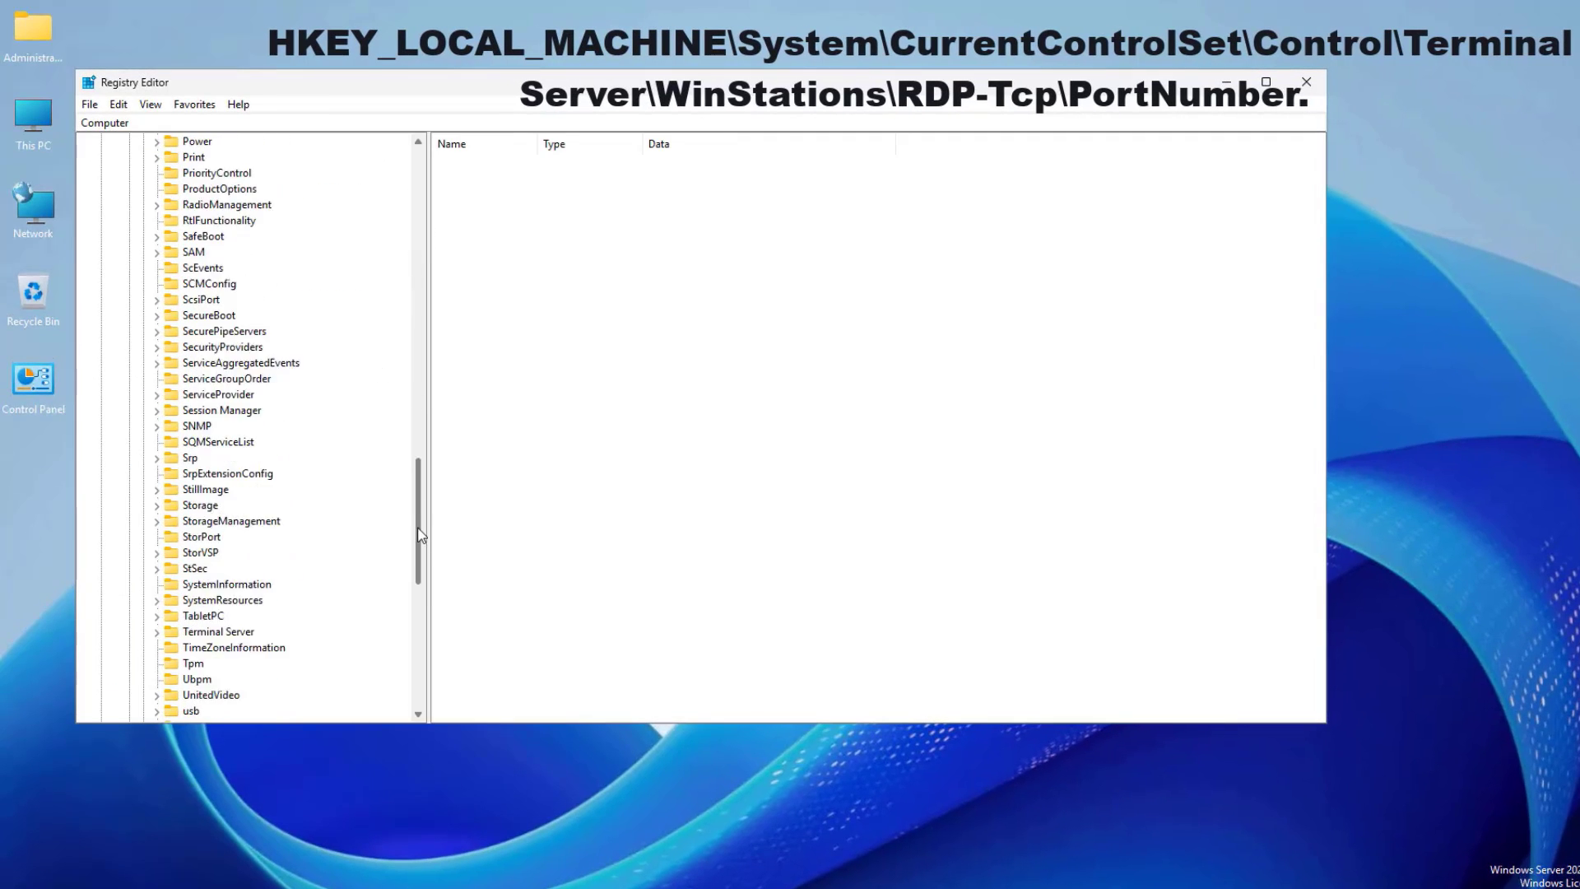
click(218, 476)
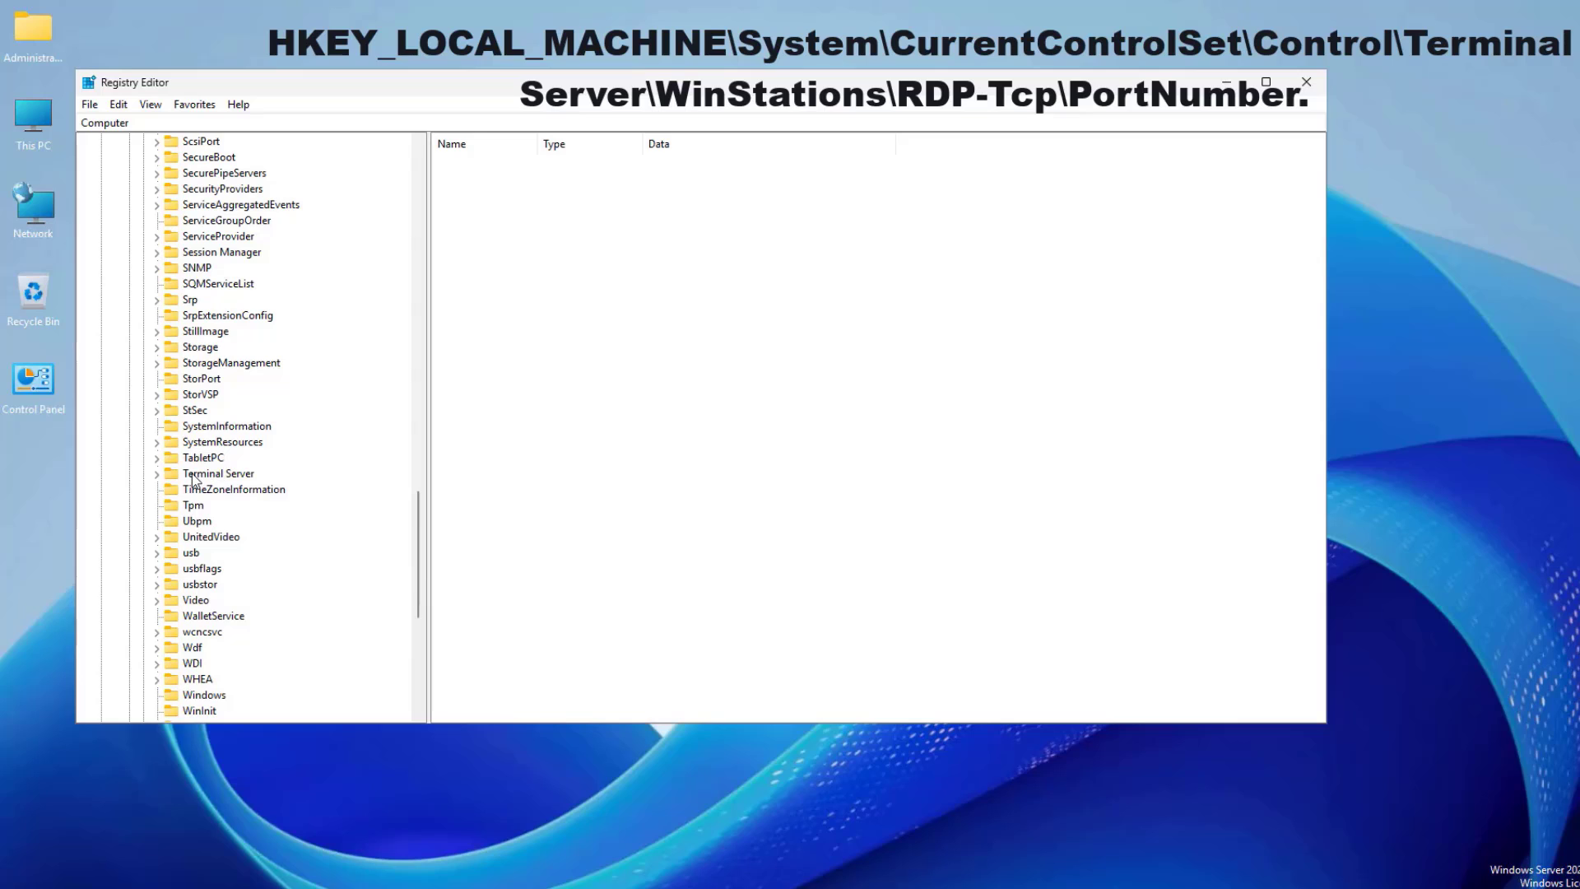
click(156, 475)
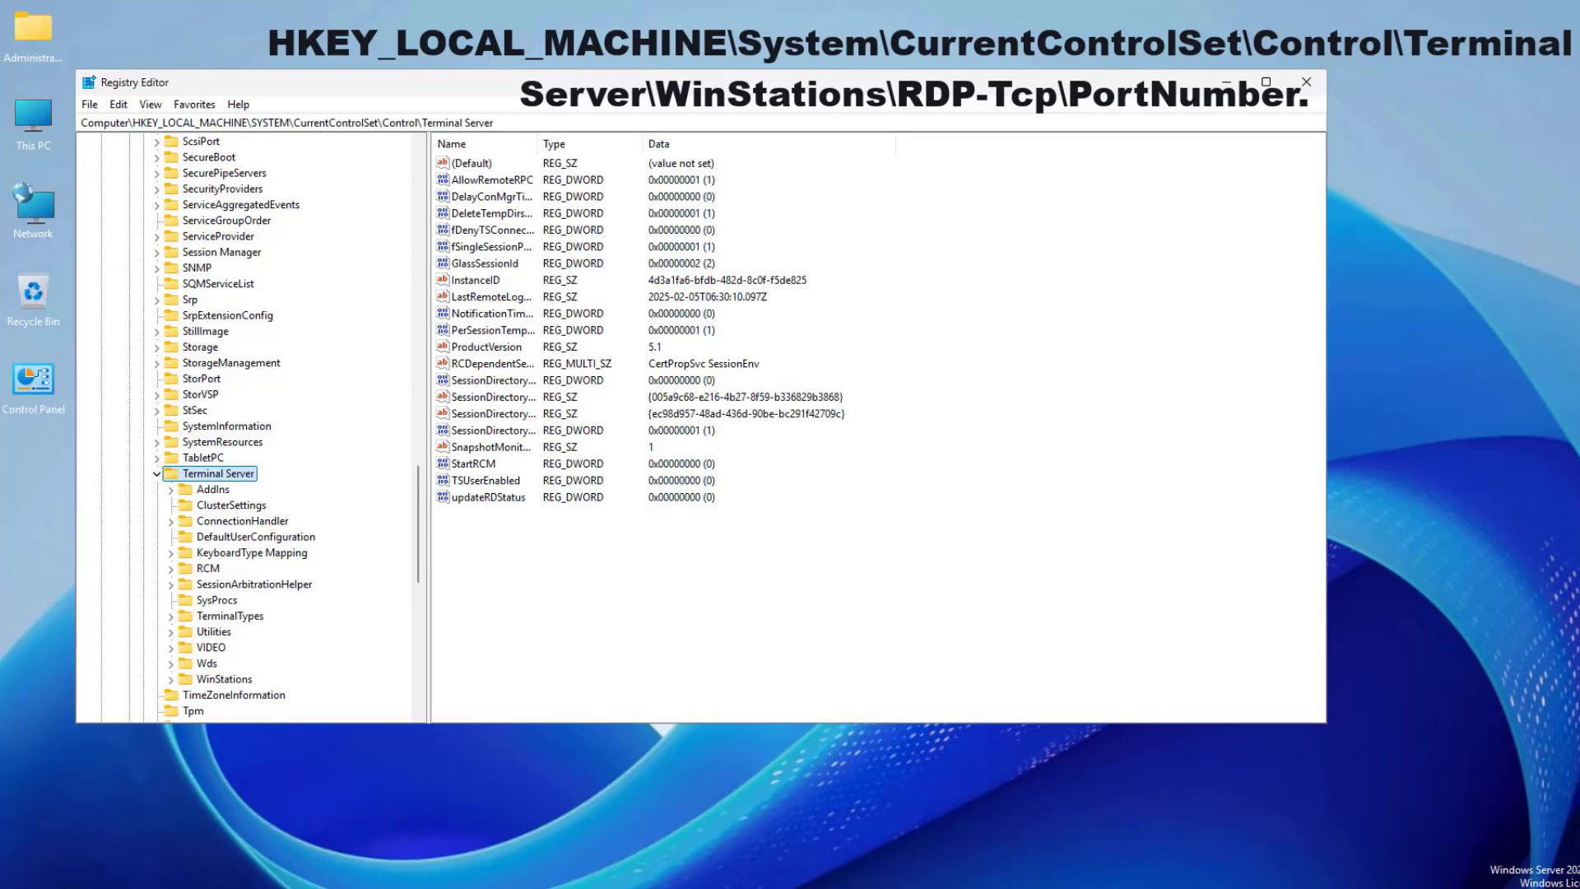
double_click(223, 679)
click(232, 664)
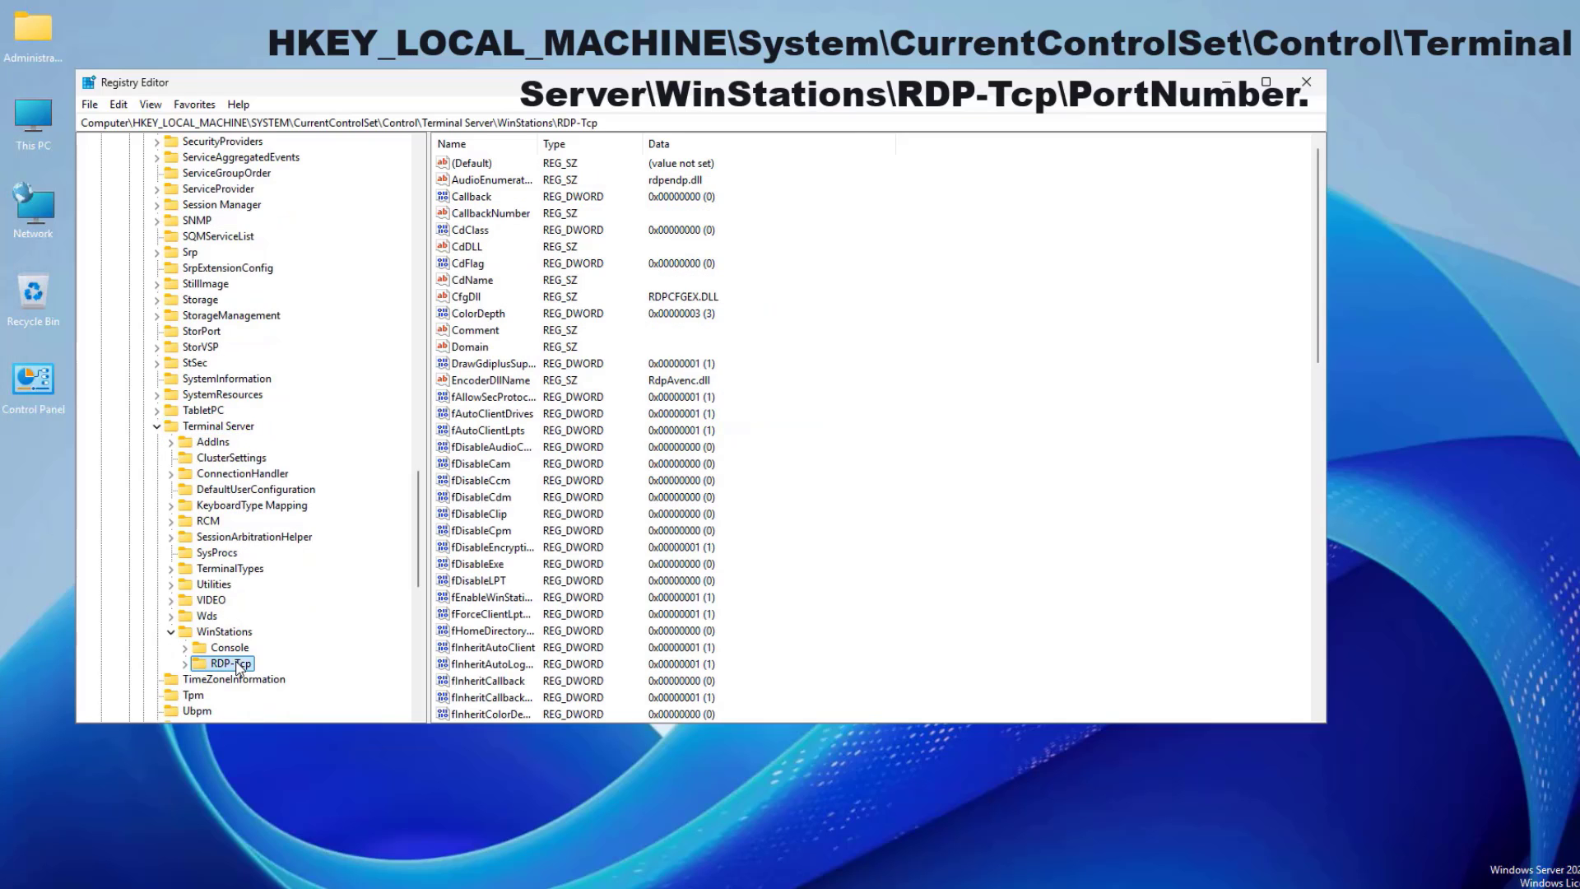
click(184, 663)
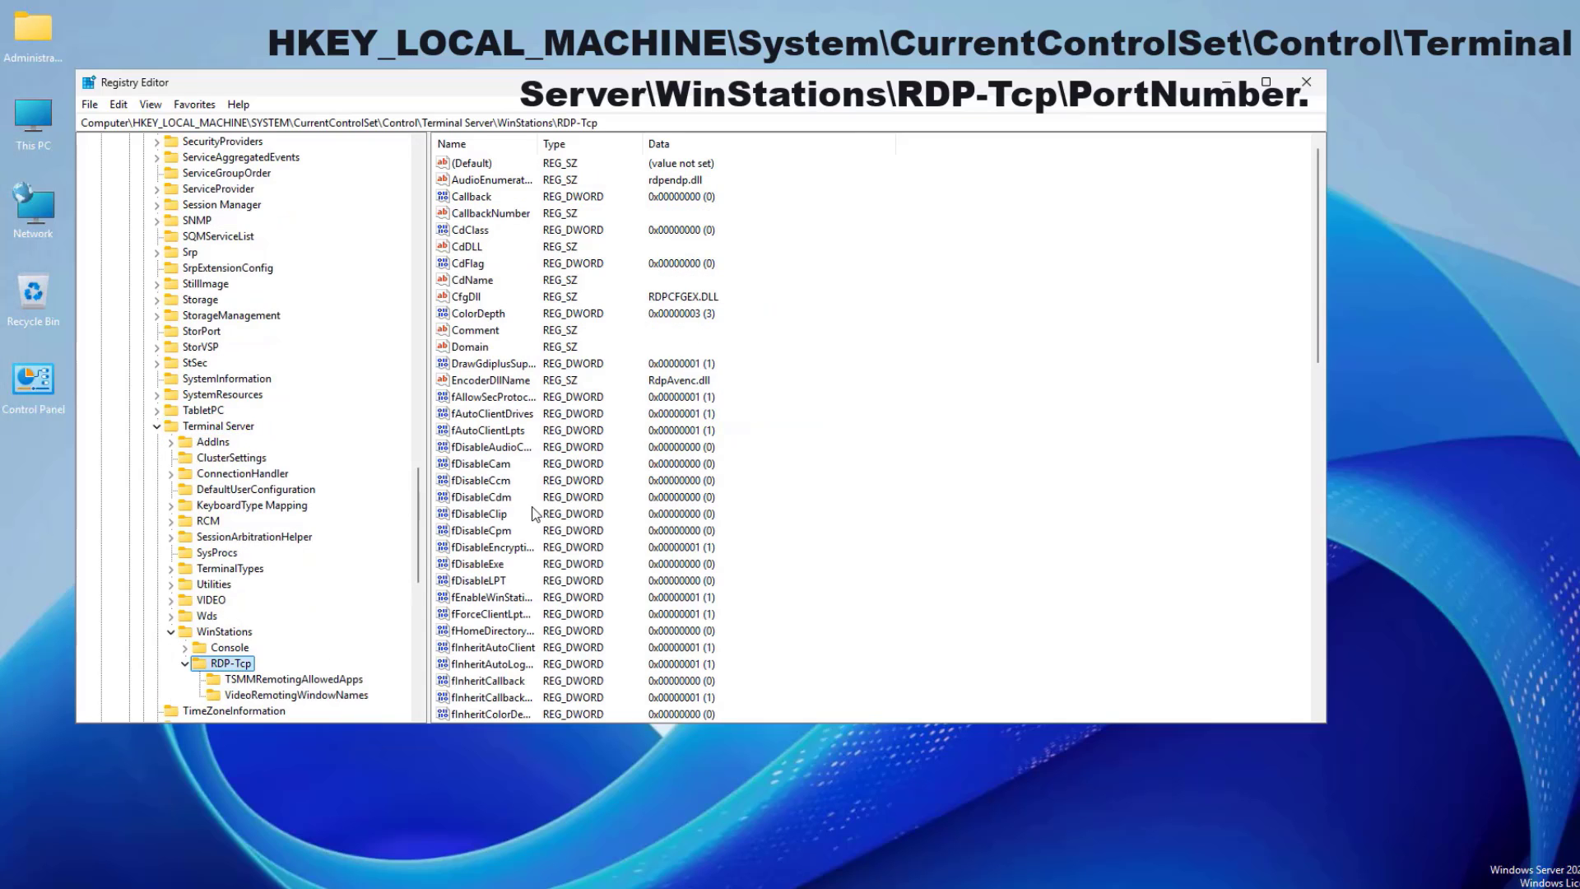
scroll(630, 433, down, 4)
scroll(630, 433, down, 12)
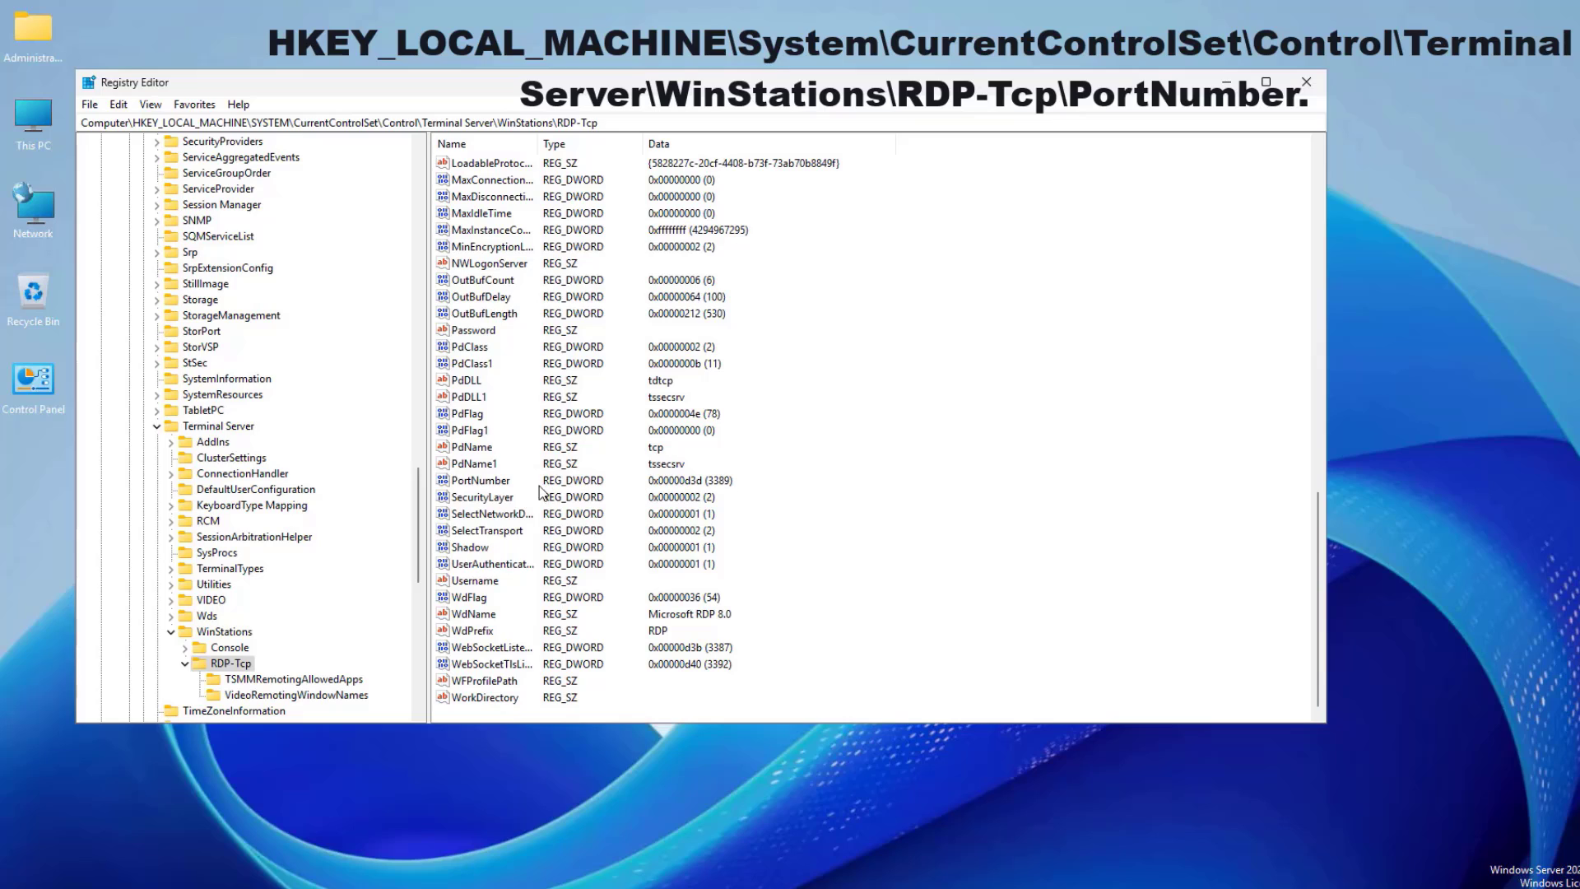
click(484, 482)
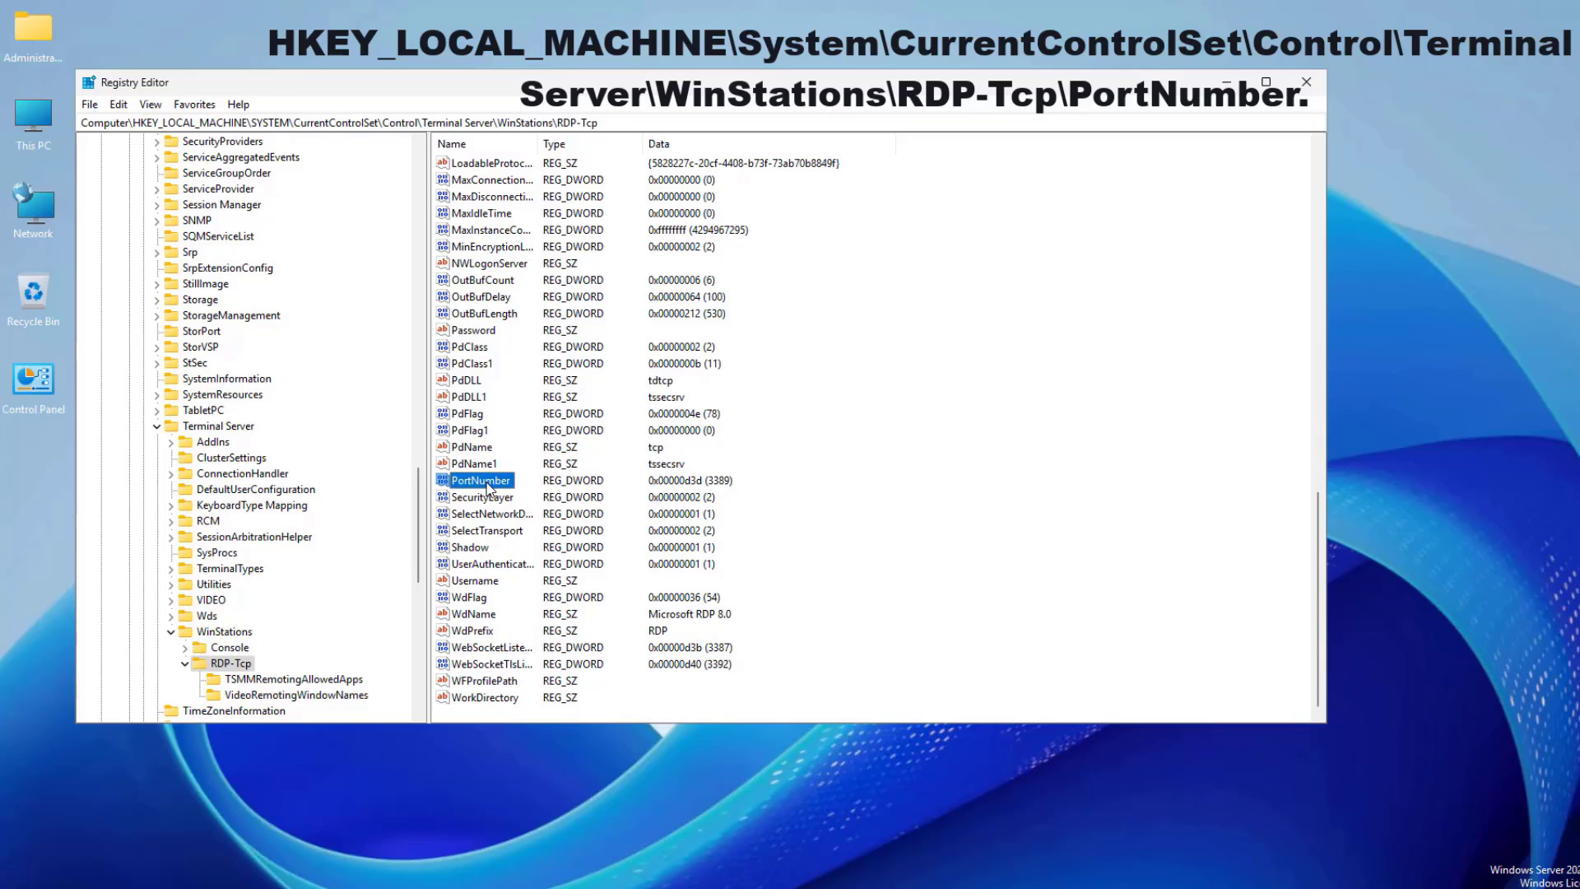
right_click(488, 488)
- Edit PortNumber in Decimal base, replacing 3389 with 3390, and save
click(547, 498)
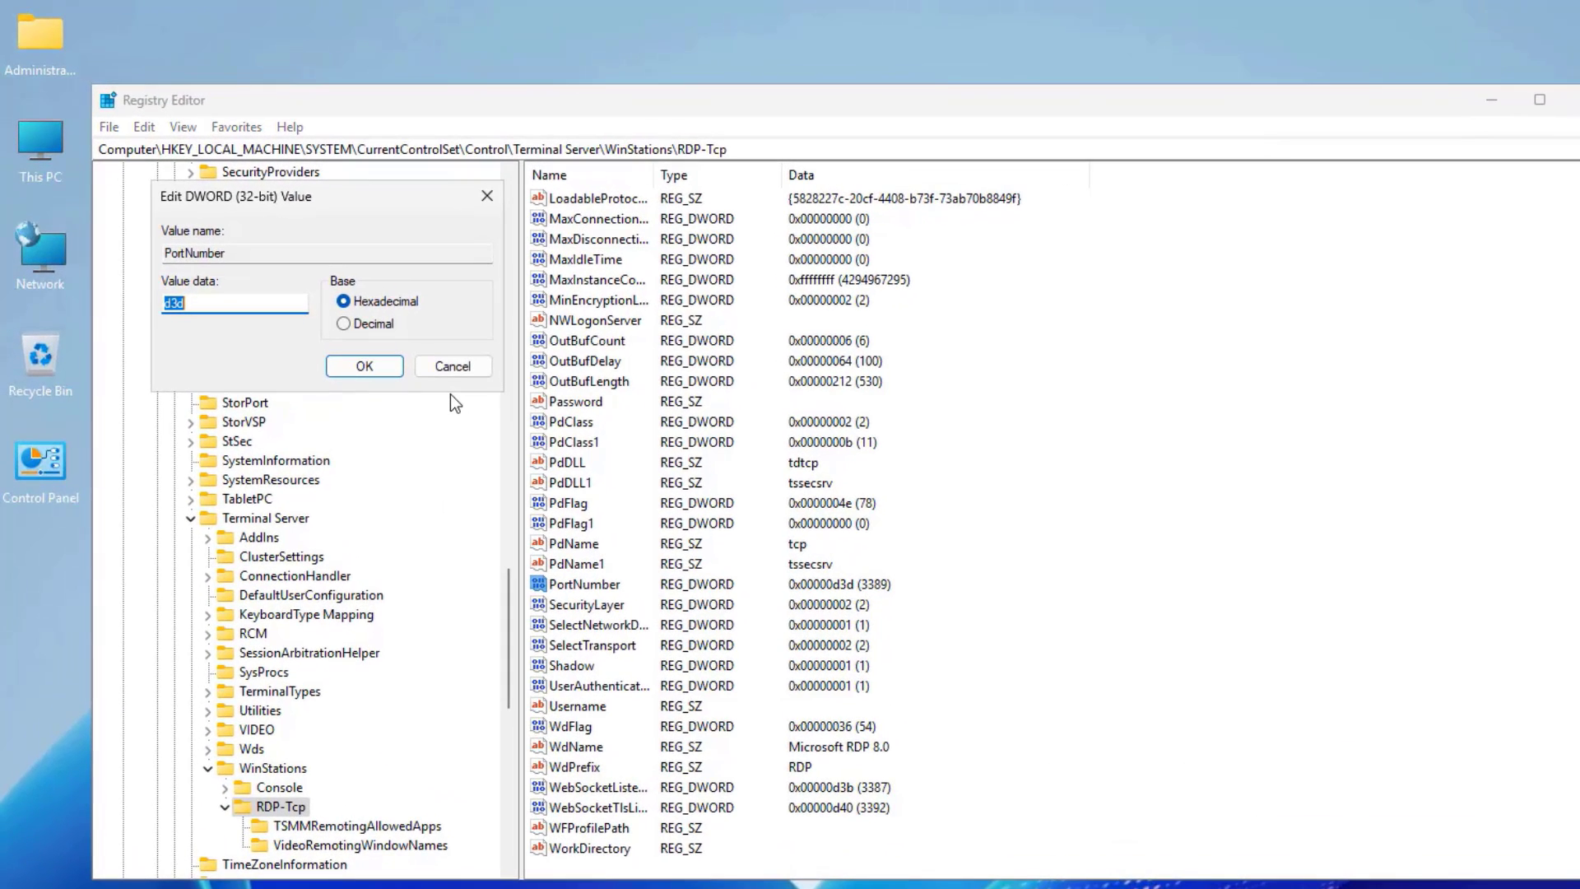
click(343, 323)
double_click(204, 299)
click(206, 303)
click(388, 367)
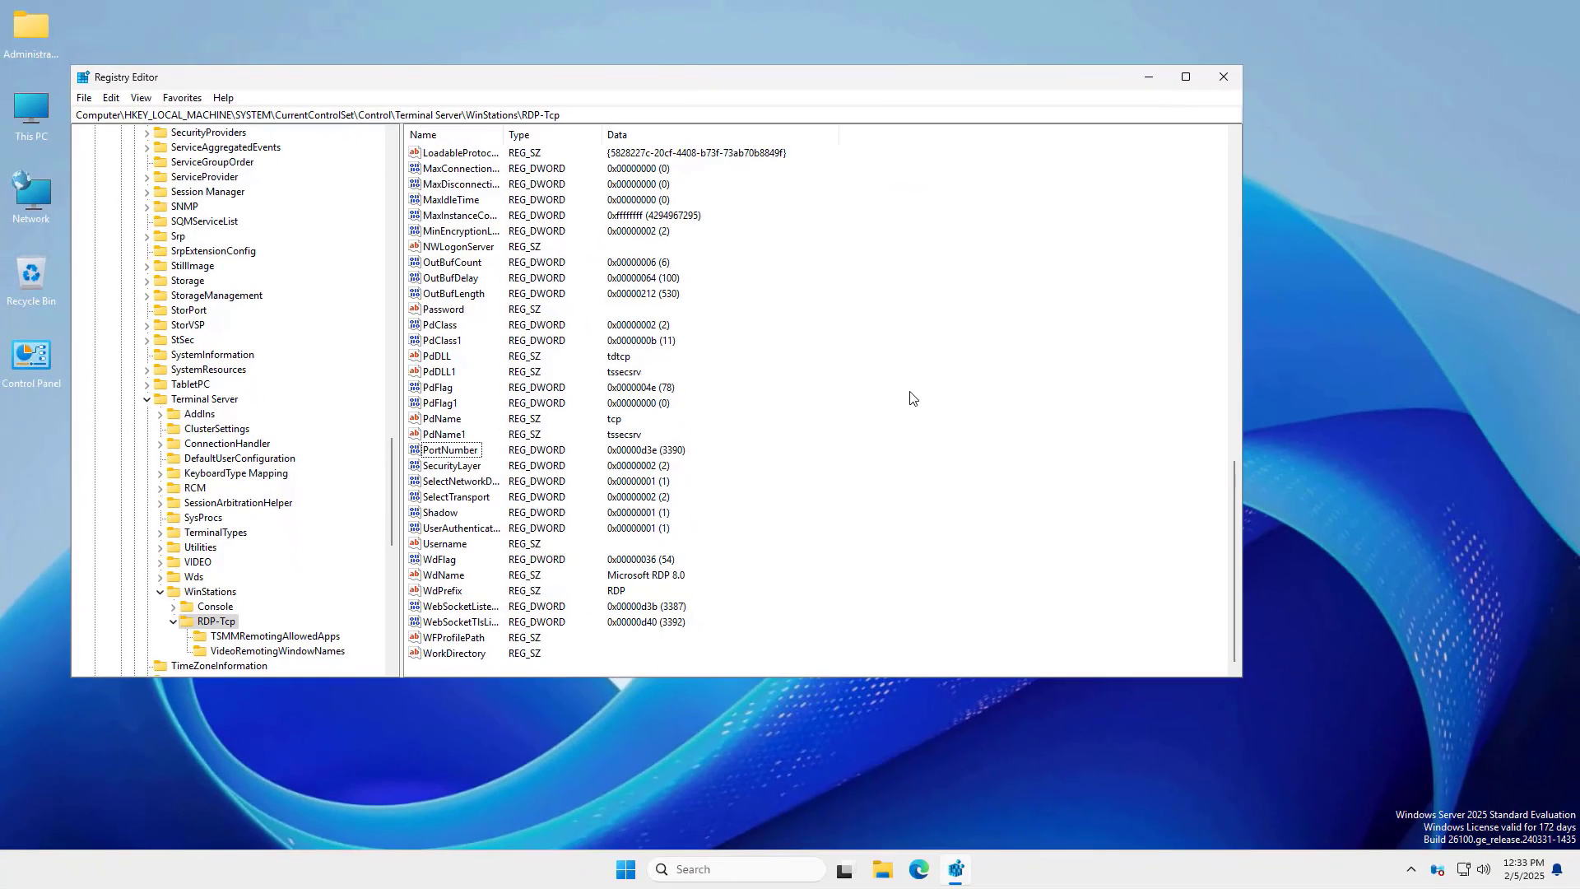
- Close Registry Editor and open Windows Defender Firewall from Control Panel's Large icons view
click(1223, 78)
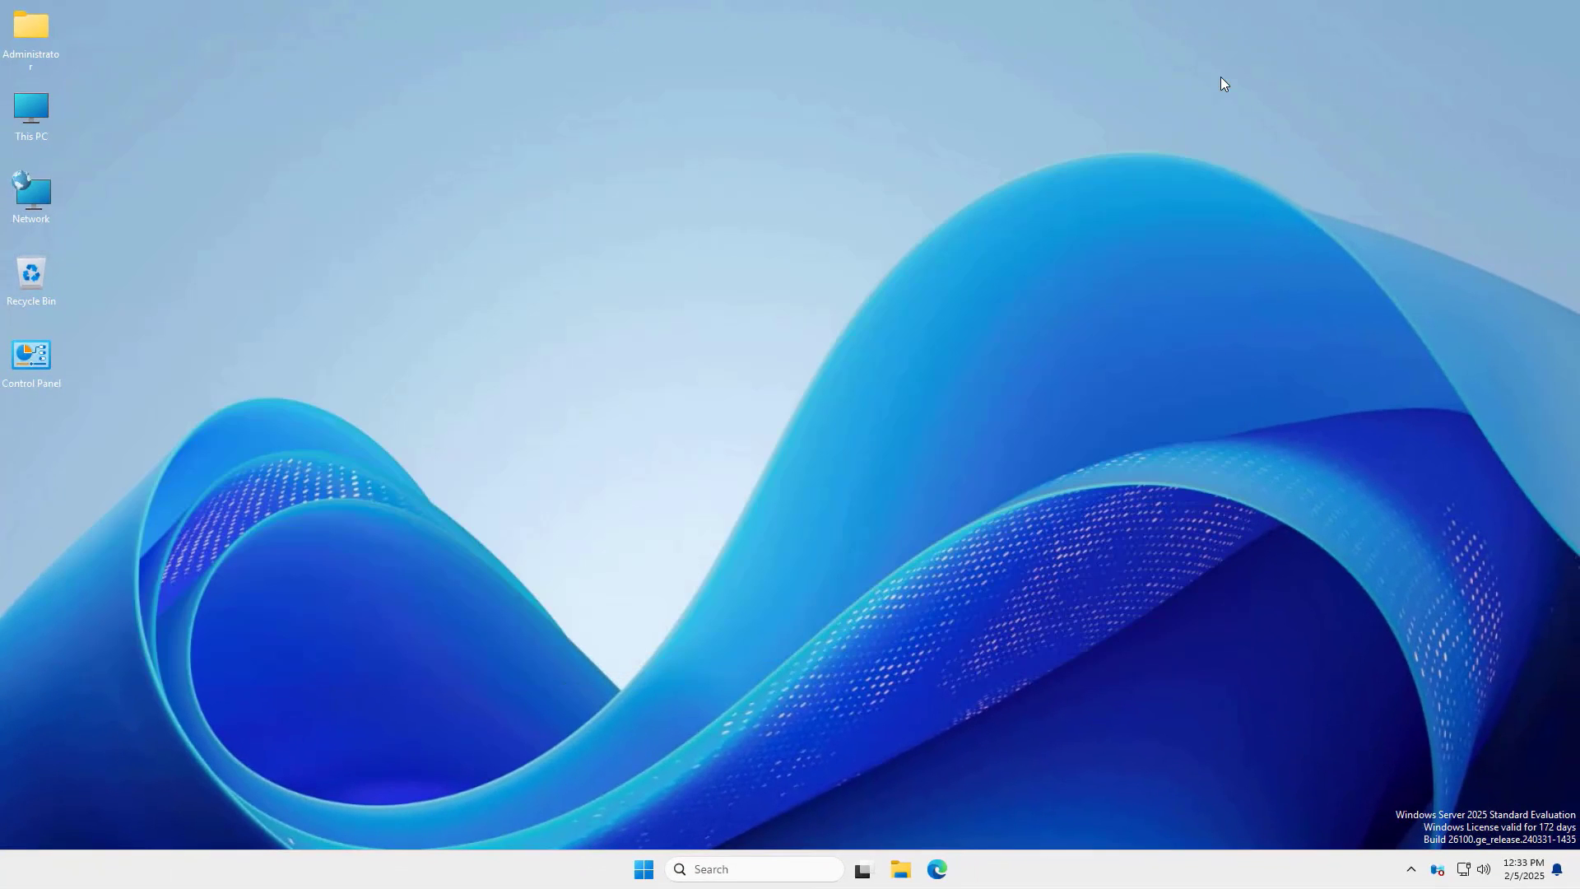
double_click(36, 354)
click(1044, 92)
click(1050, 138)
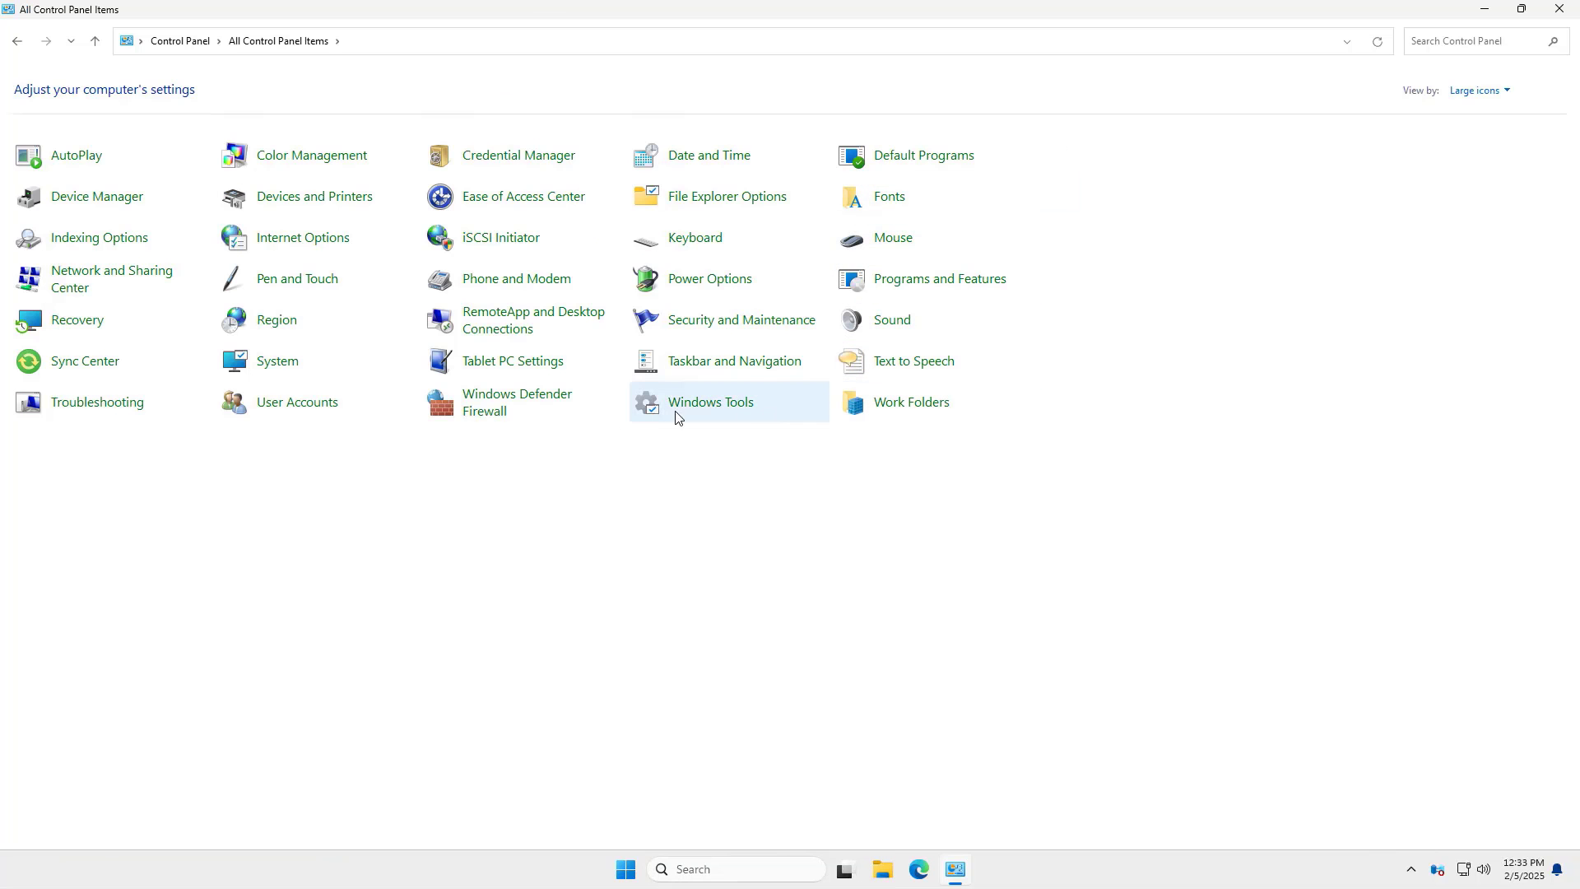
click(510, 403)
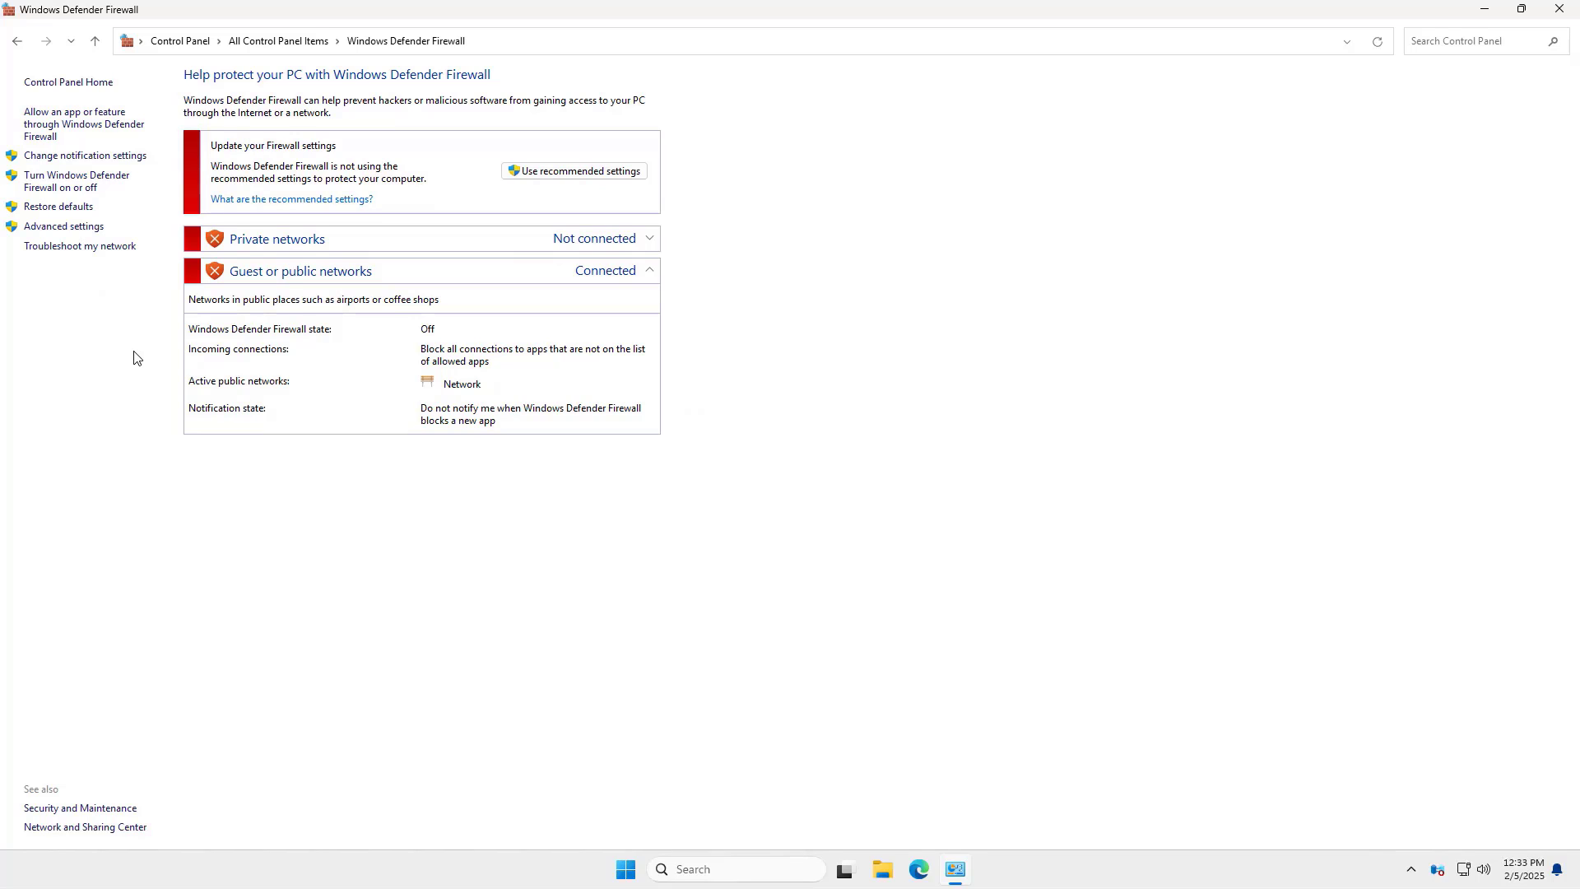
- Open the advanced firewall settings and start a new inbound rule
click(52, 229)
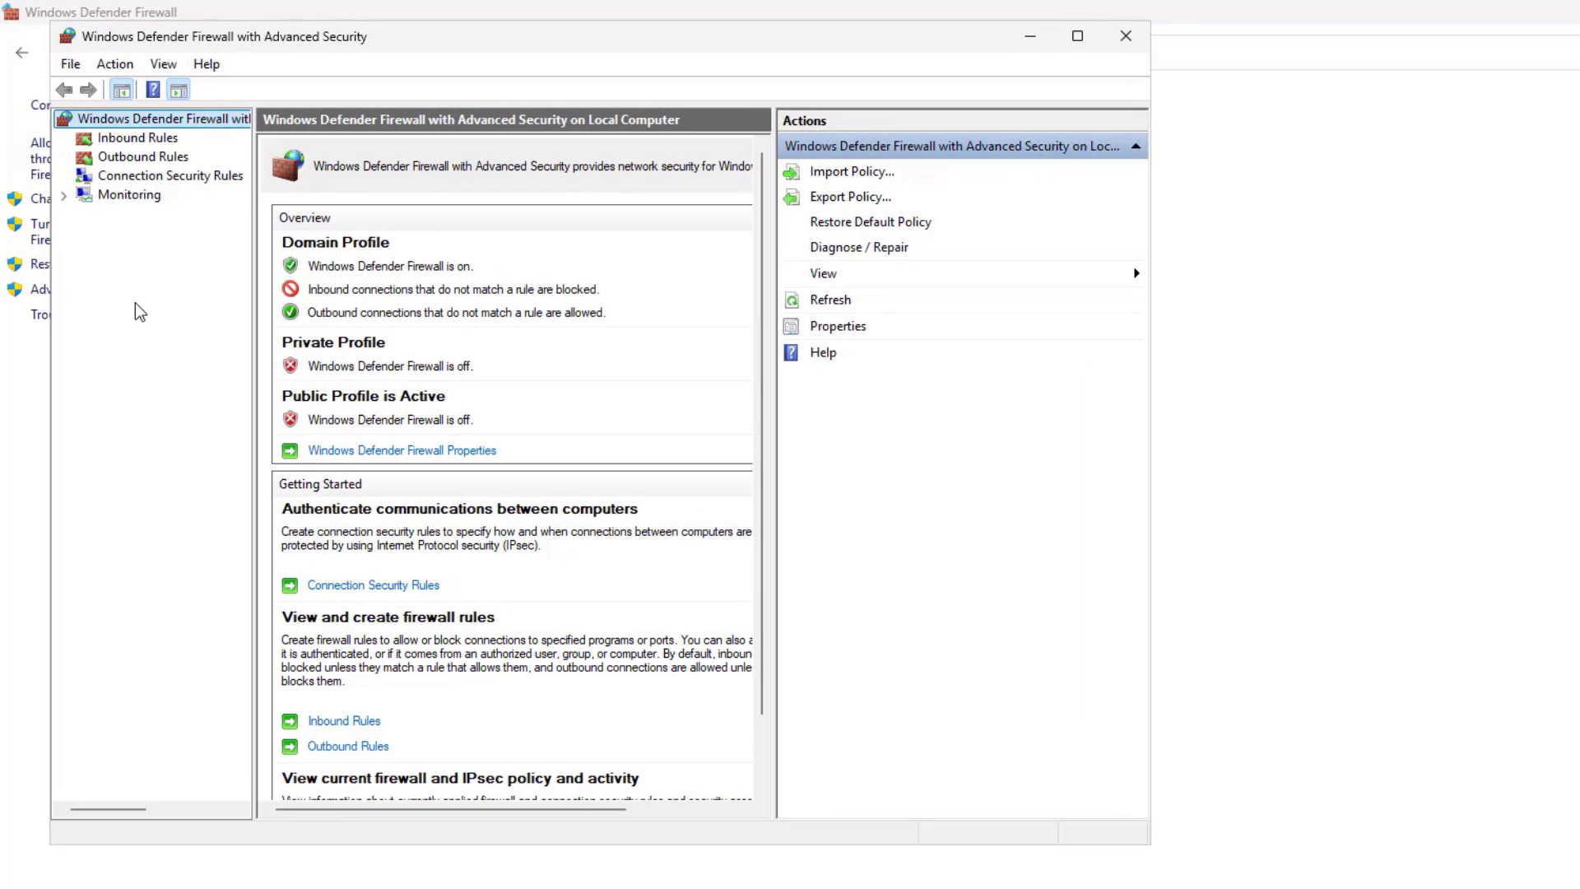
click(145, 140)
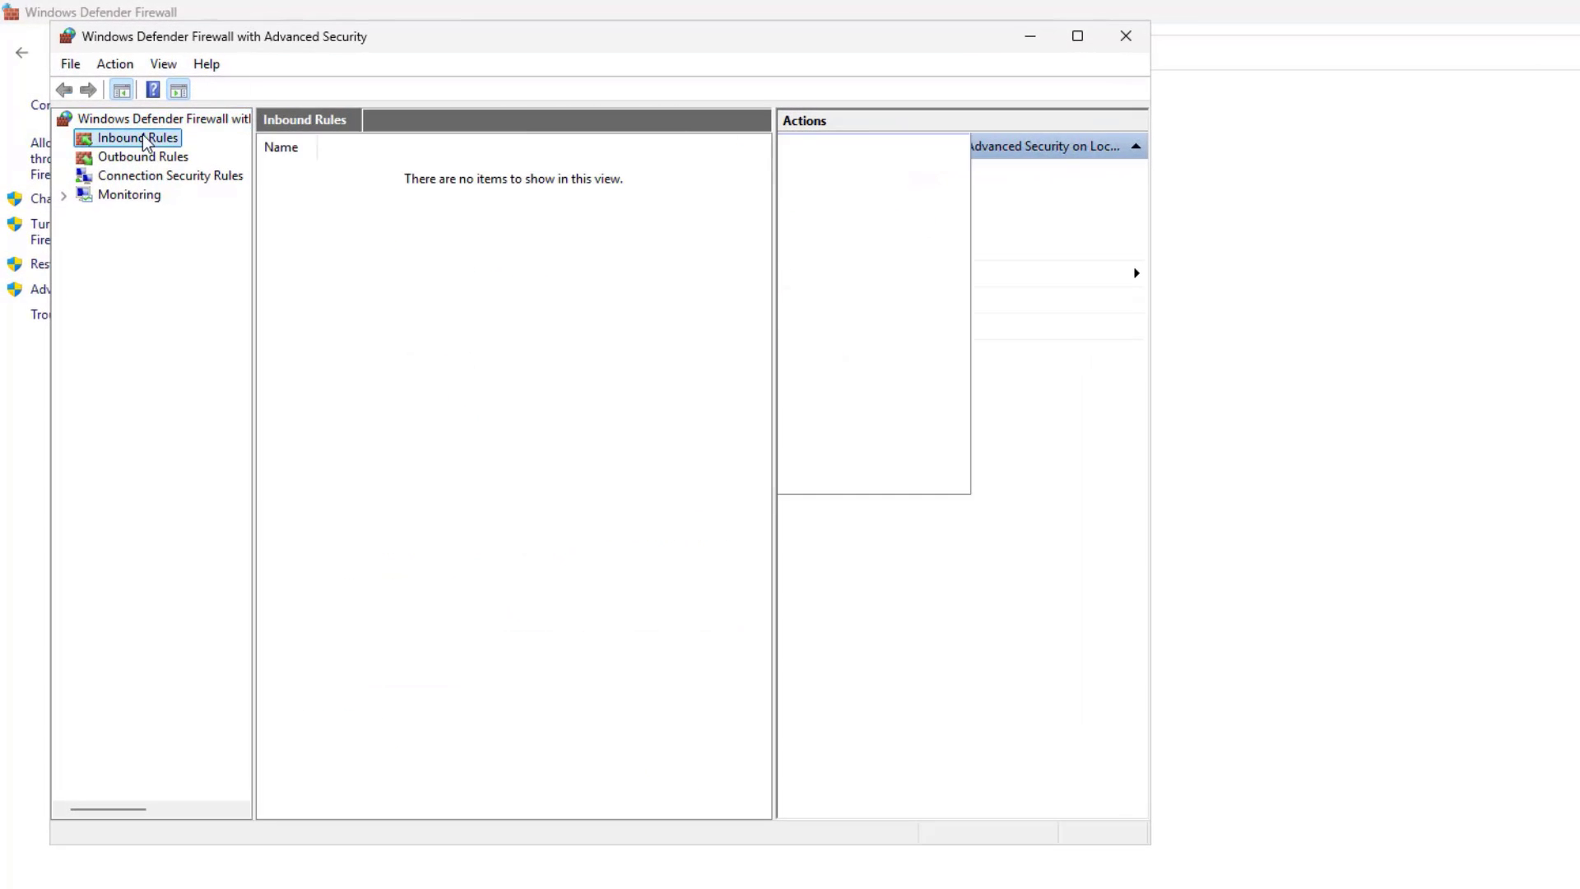
right_click(146, 144)
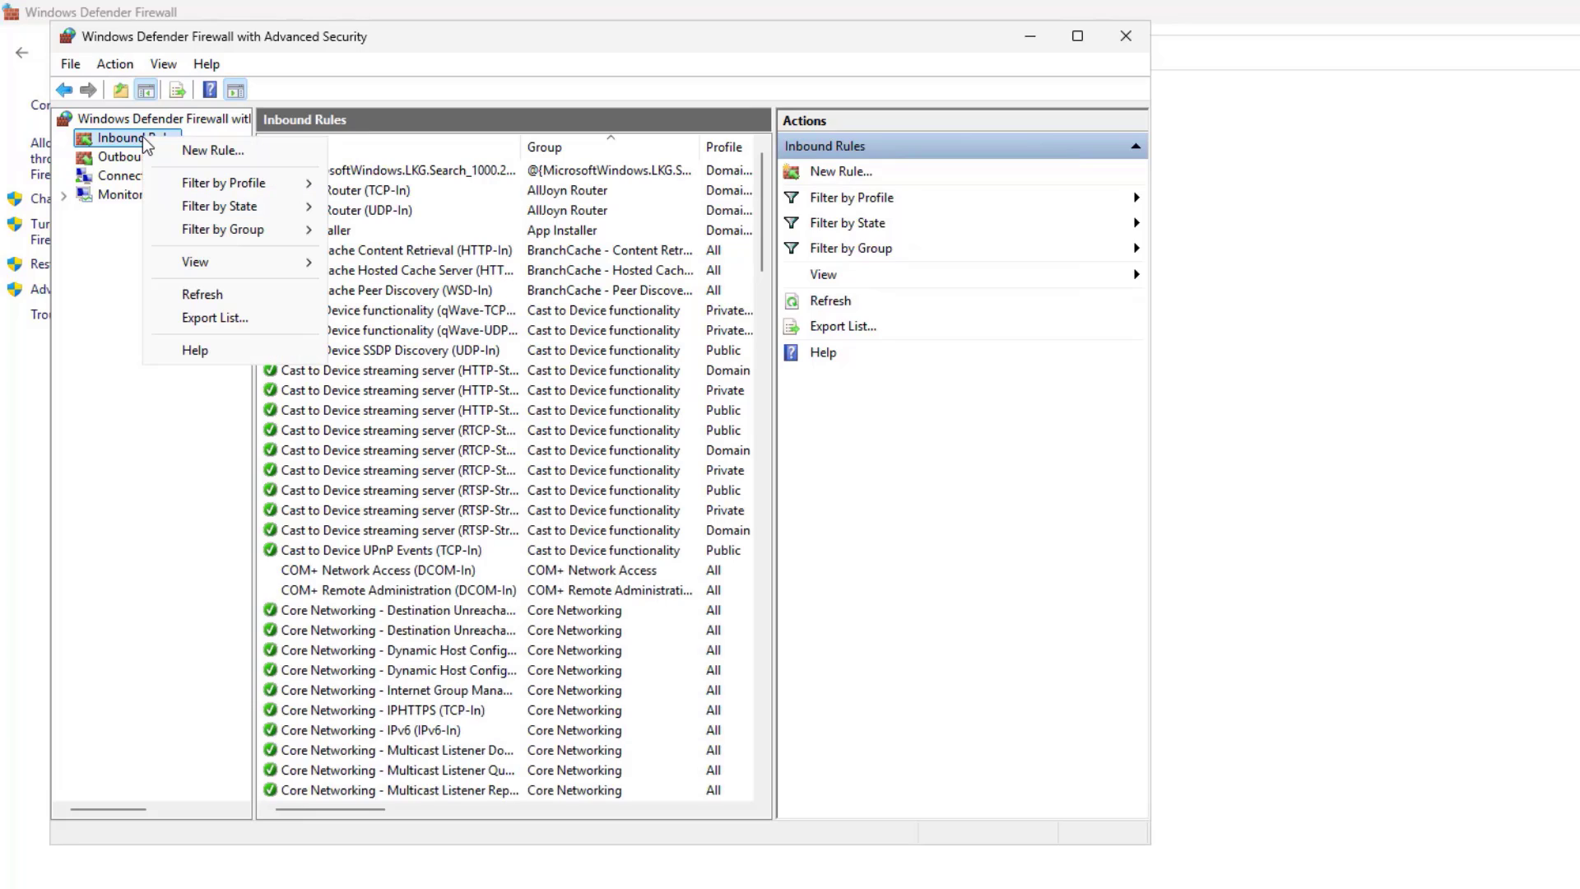
click(198, 152)
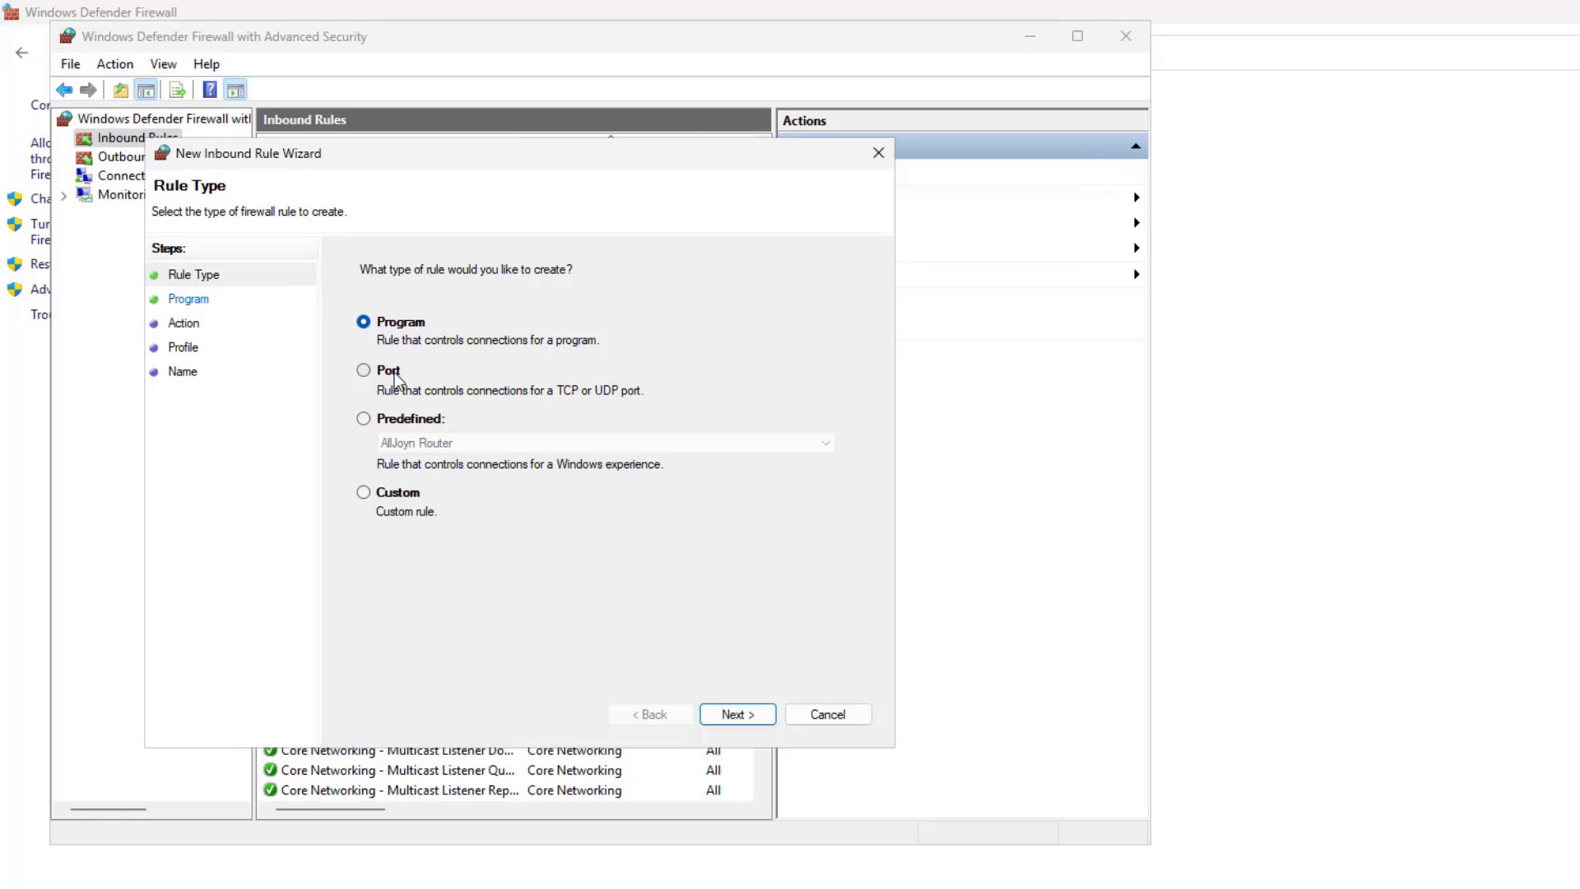
- Define a TCP port 3390 Allow rule on all profiles, named 'Remote Port RDP', described 'For remote desk'
click(367, 372)
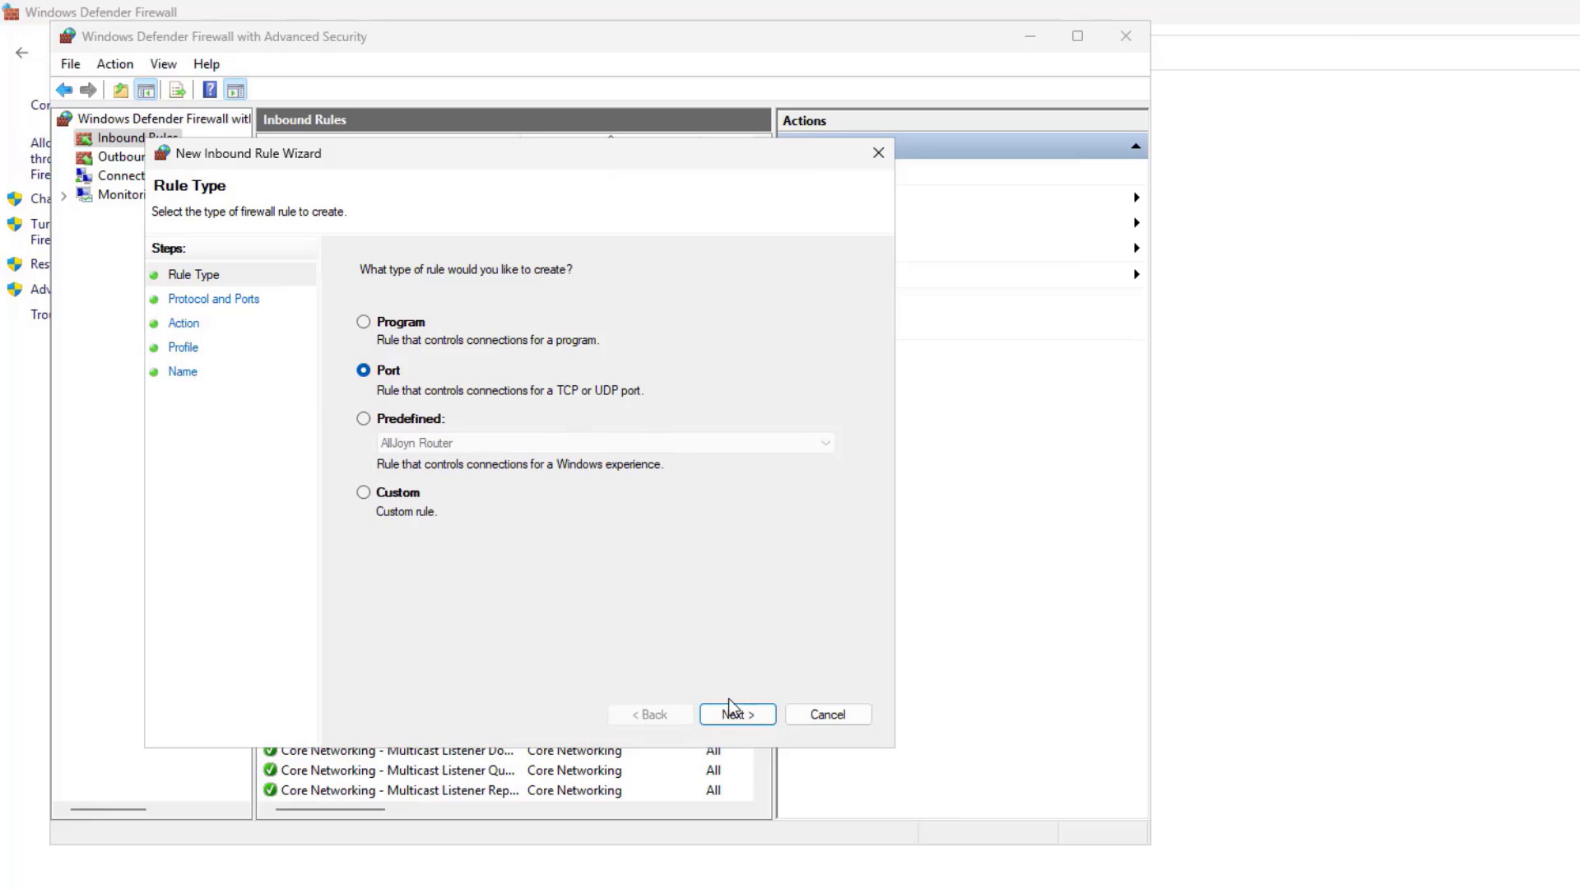
click(745, 716)
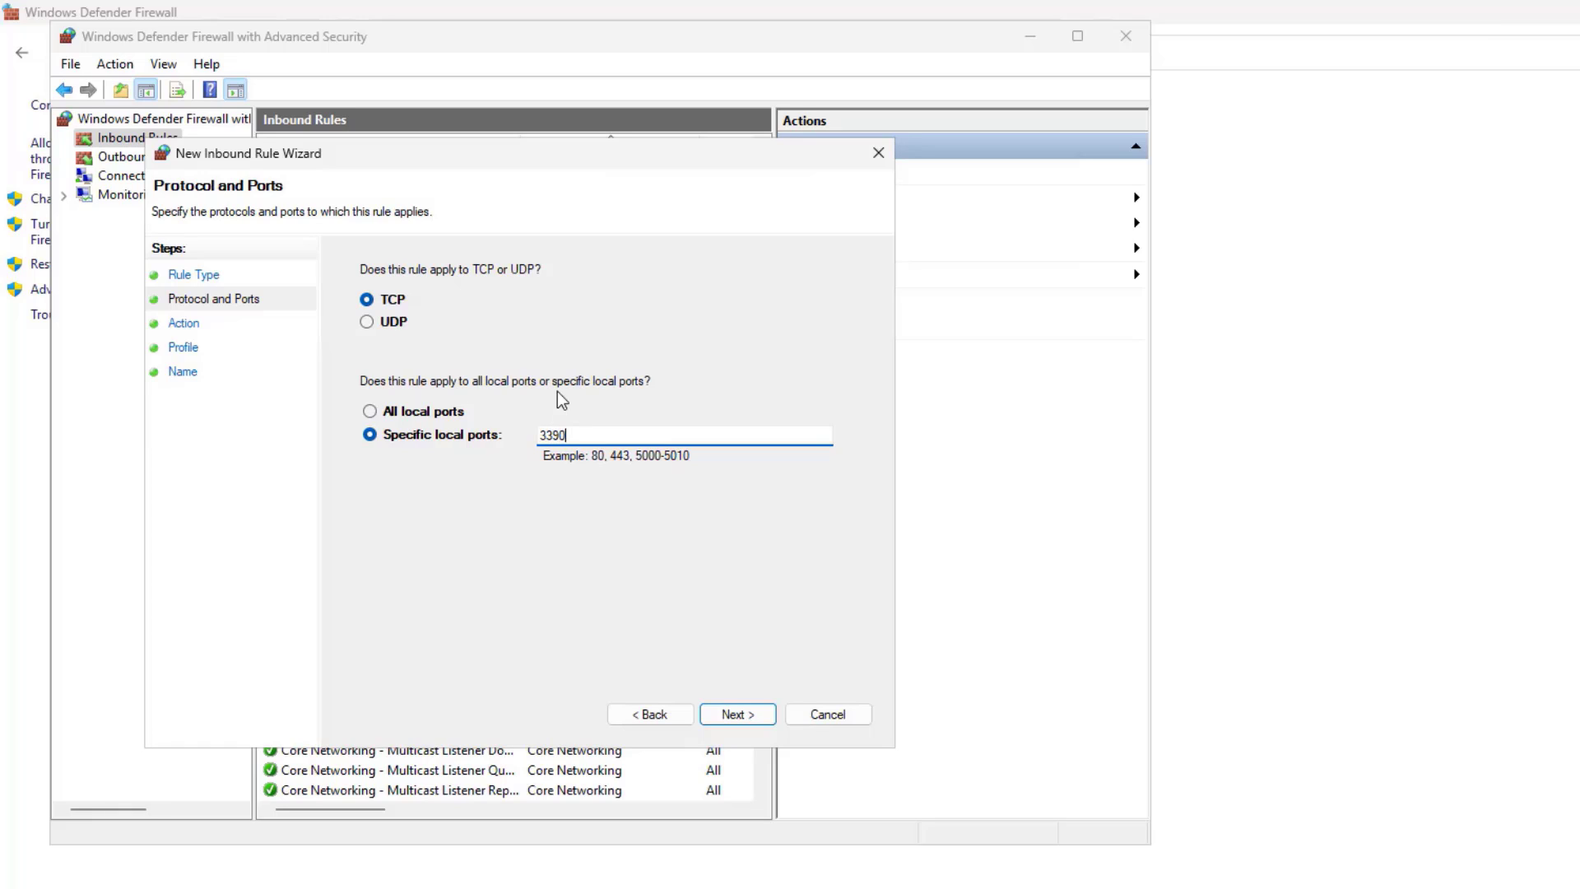
click(737, 713)
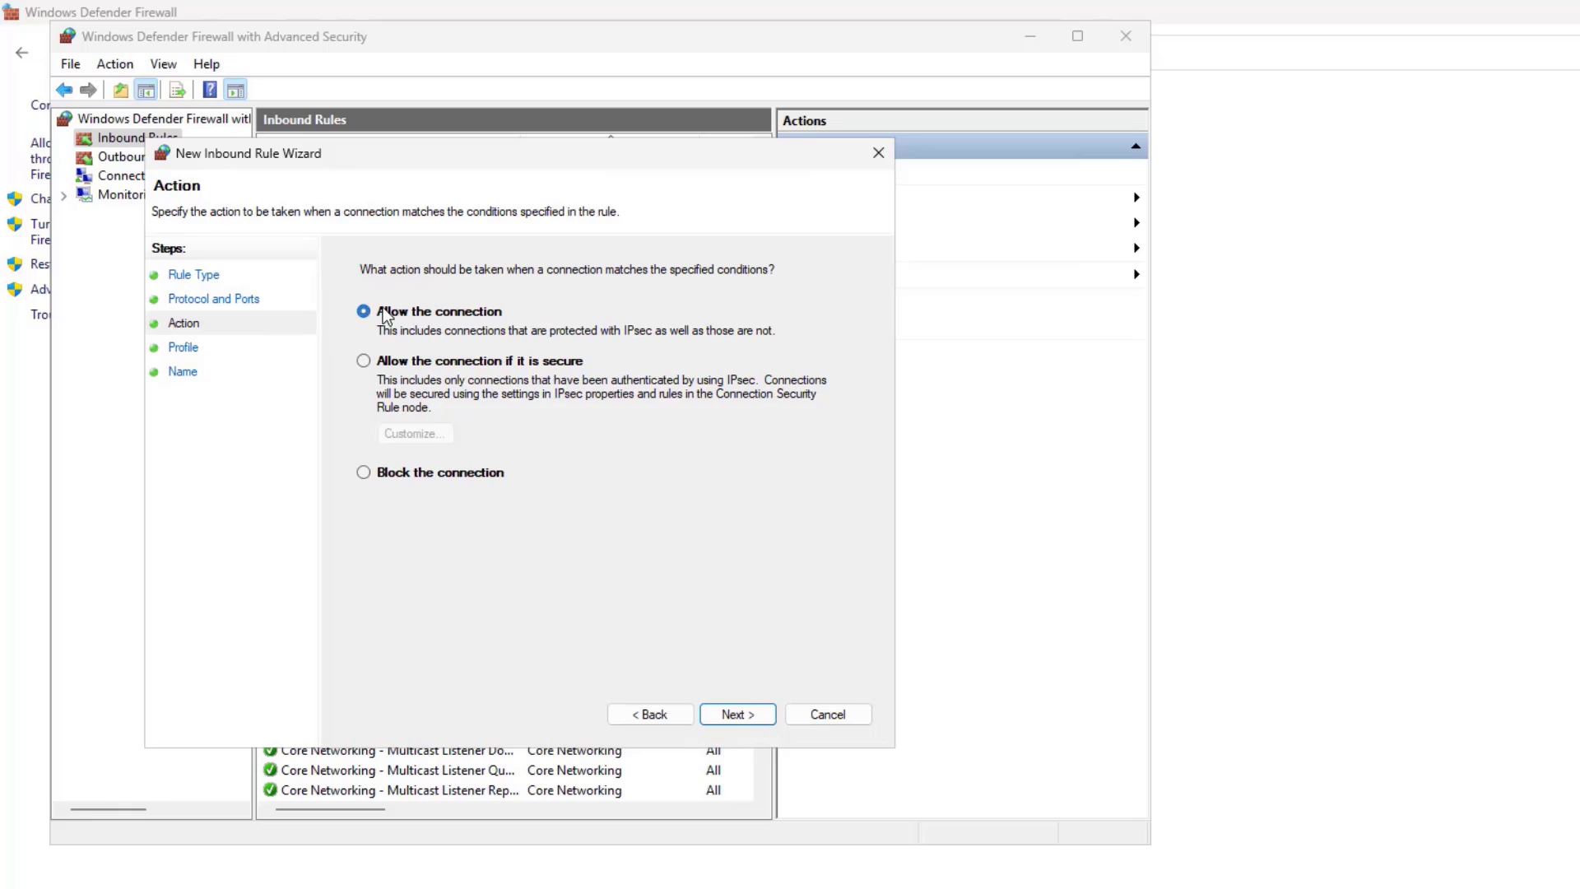
click(735, 712)
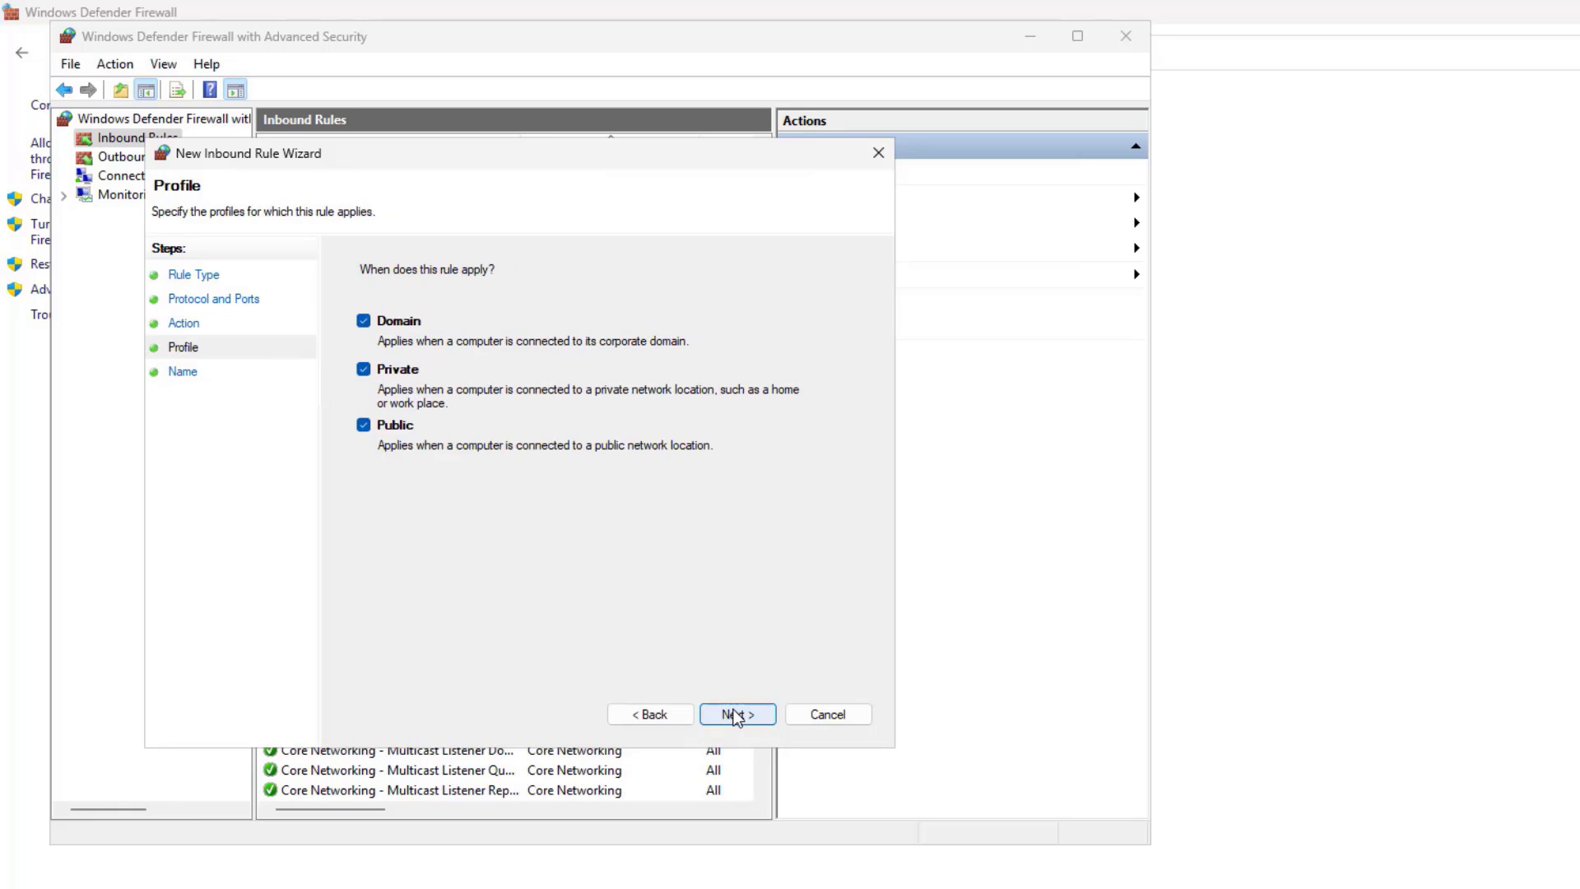
click(735, 713)
text(Remote)
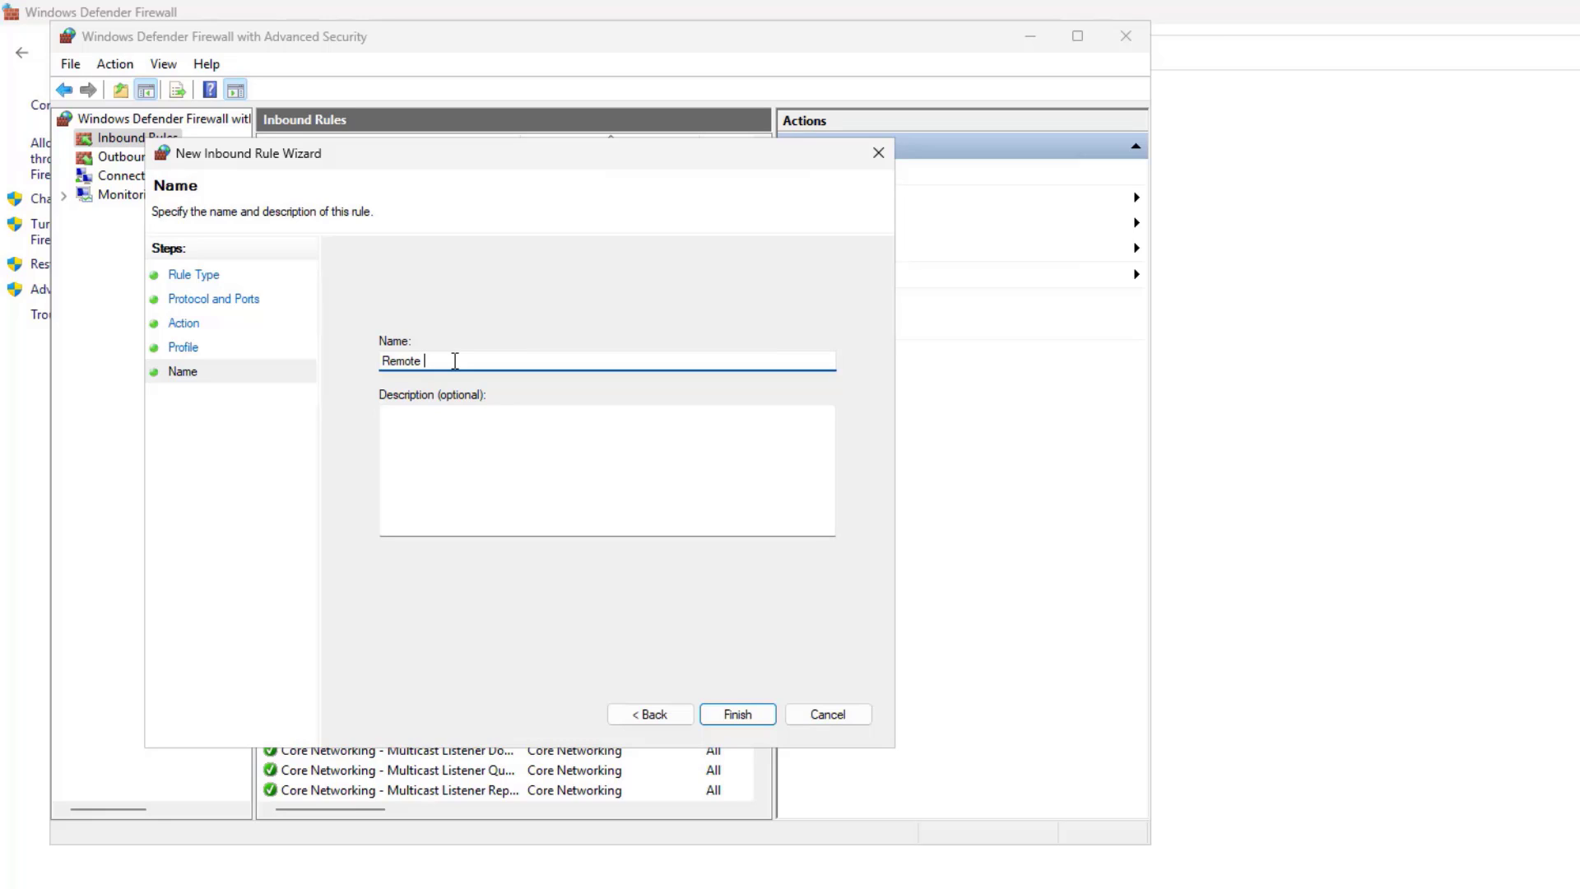
text( Port RDP)
click(443, 423)
text(For remote desktop port)
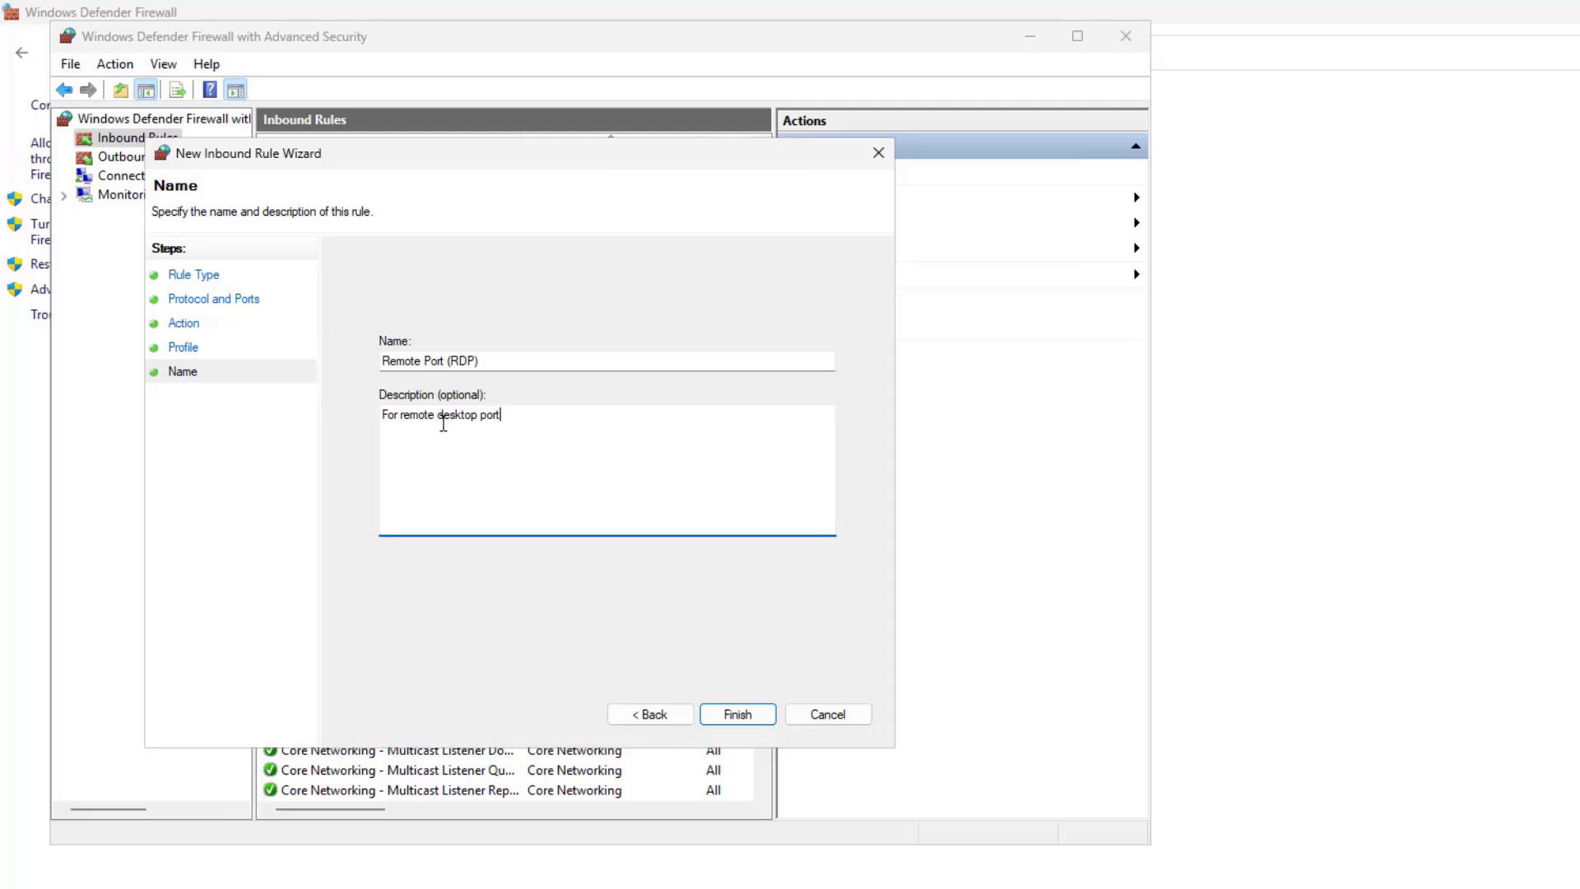
- Finish the Remote Port (RDP) rule and open its Properties
click(737, 714)
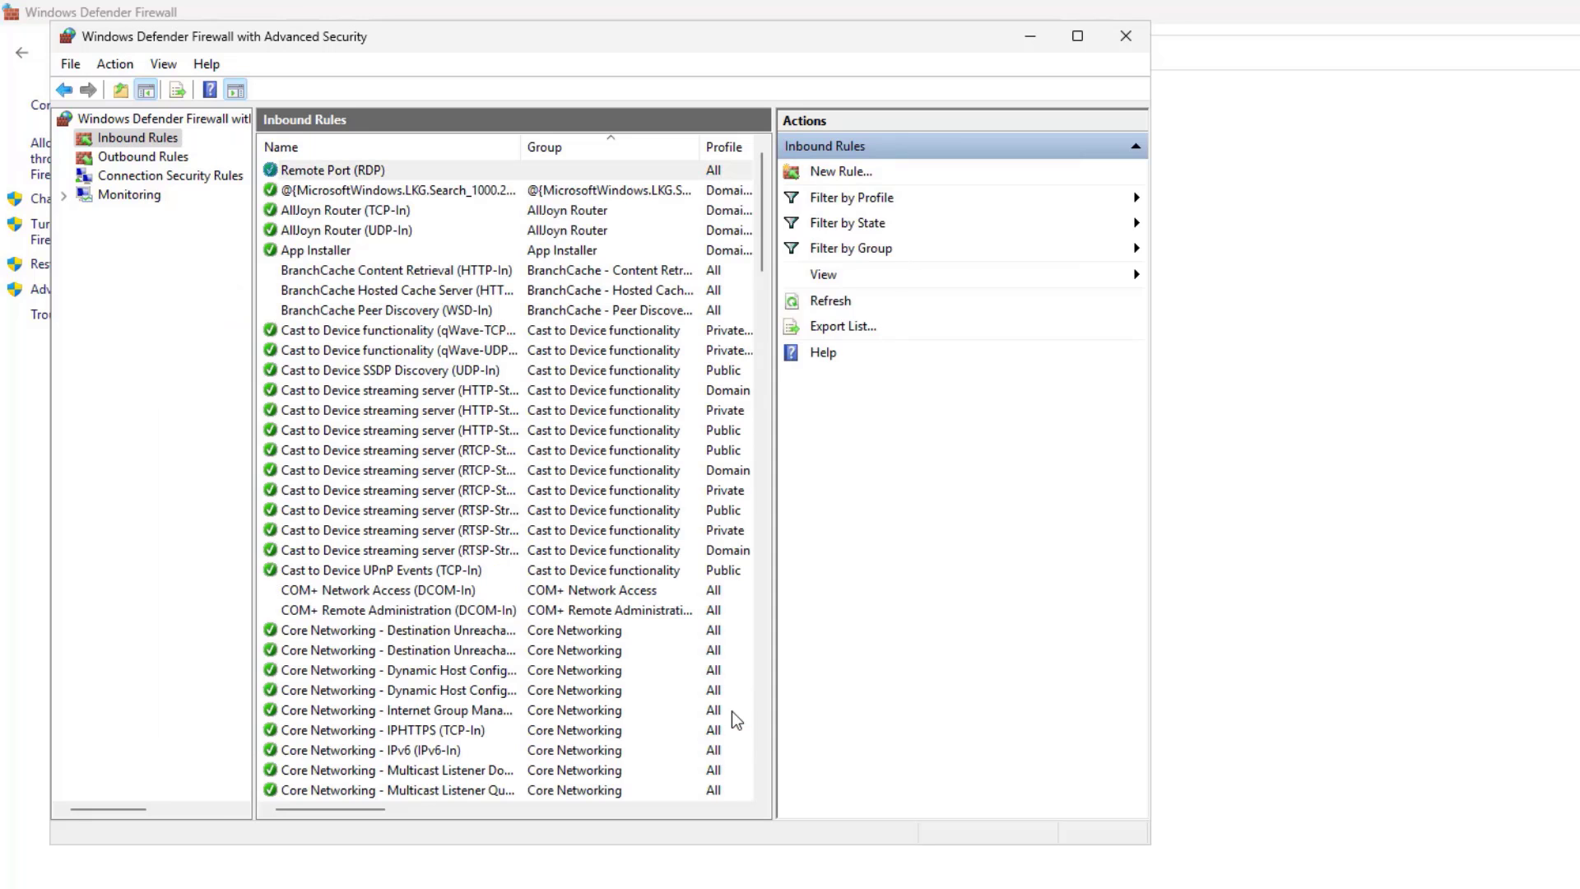
click(355, 173)
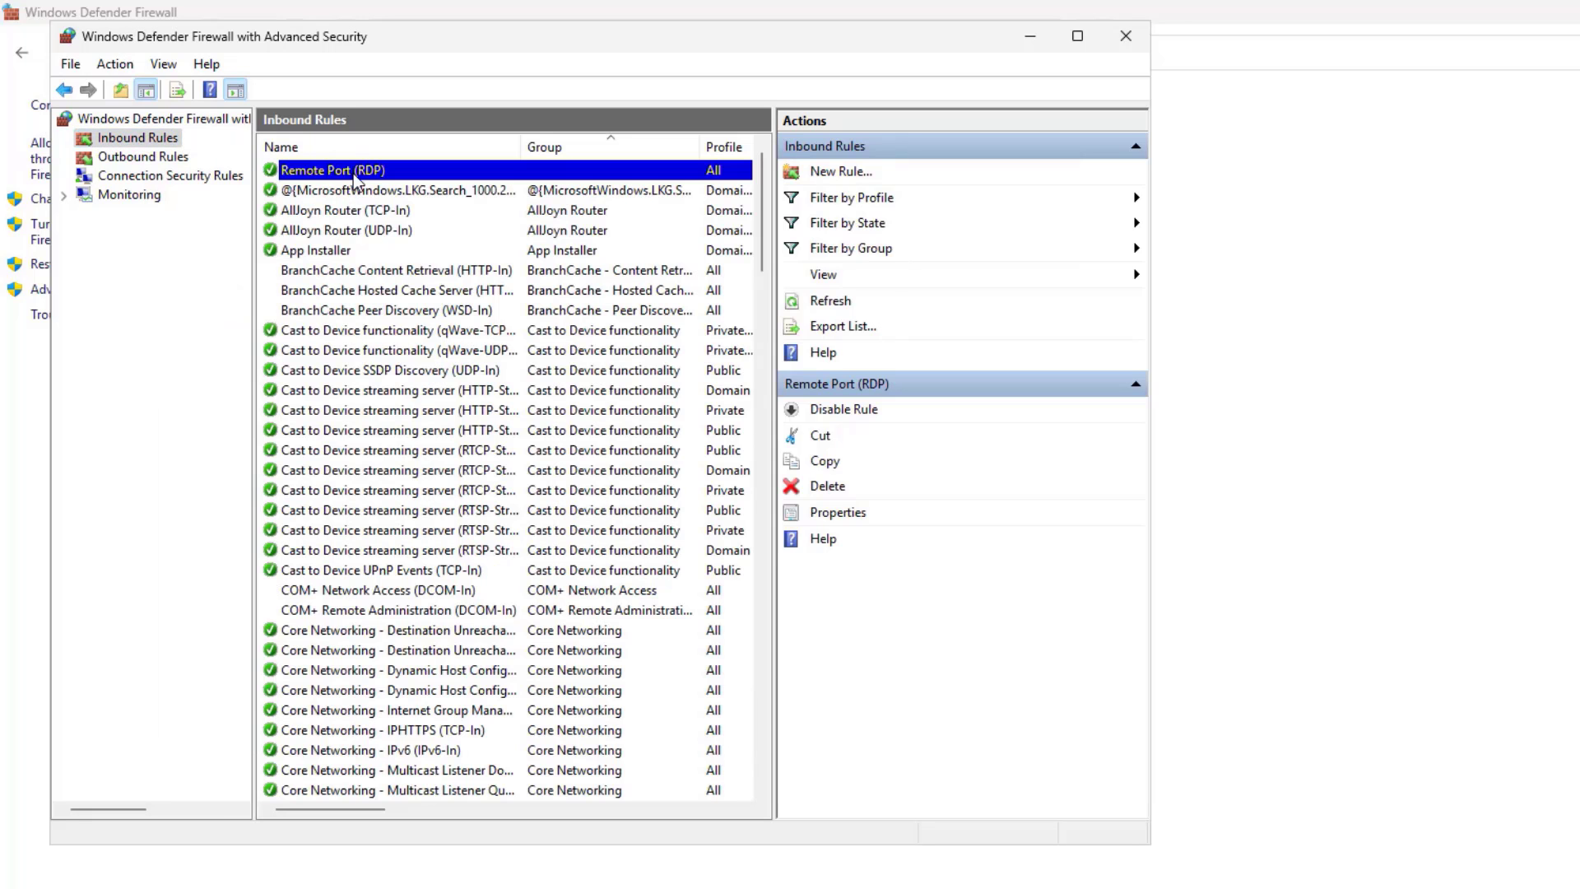
right_click(356, 175)
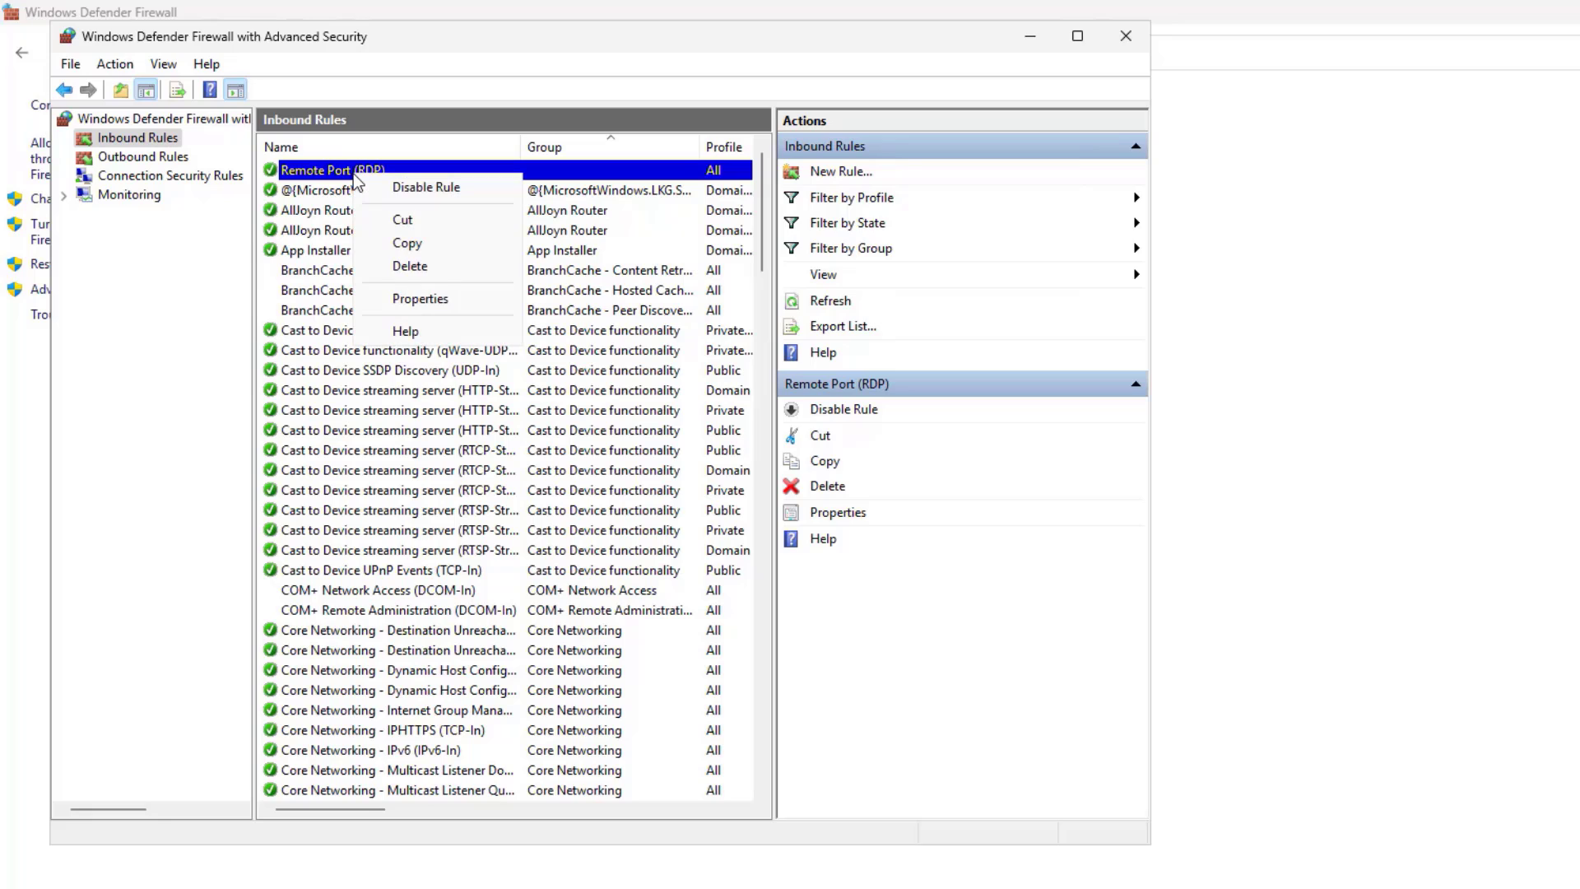
click(471, 301)
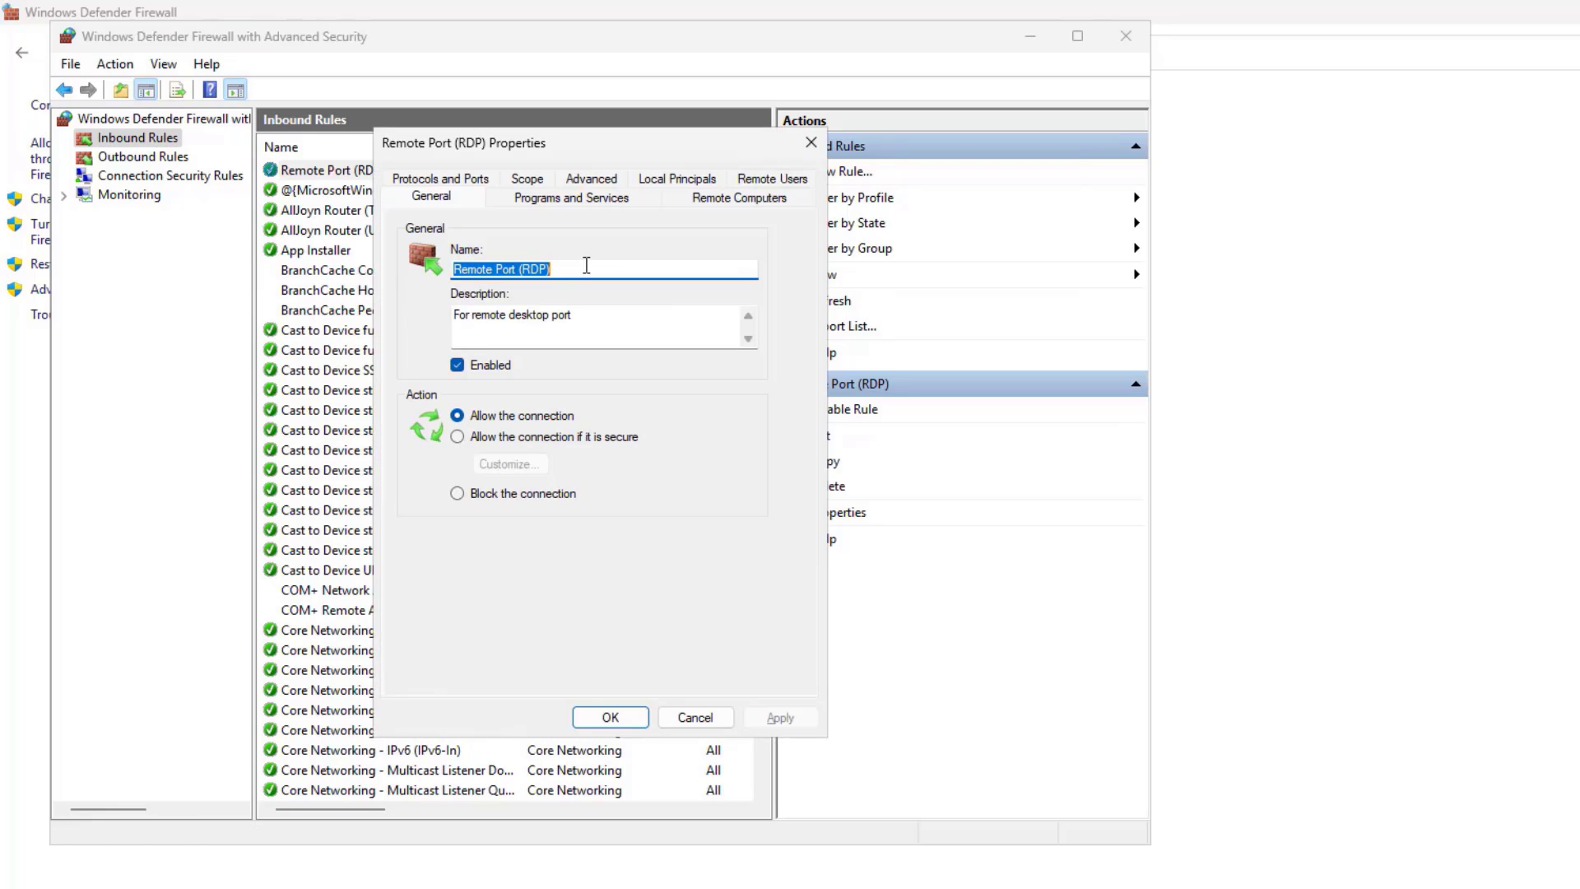
- Correct the rule's local port to 3390, save it, and close the firewall console
click(586, 200)
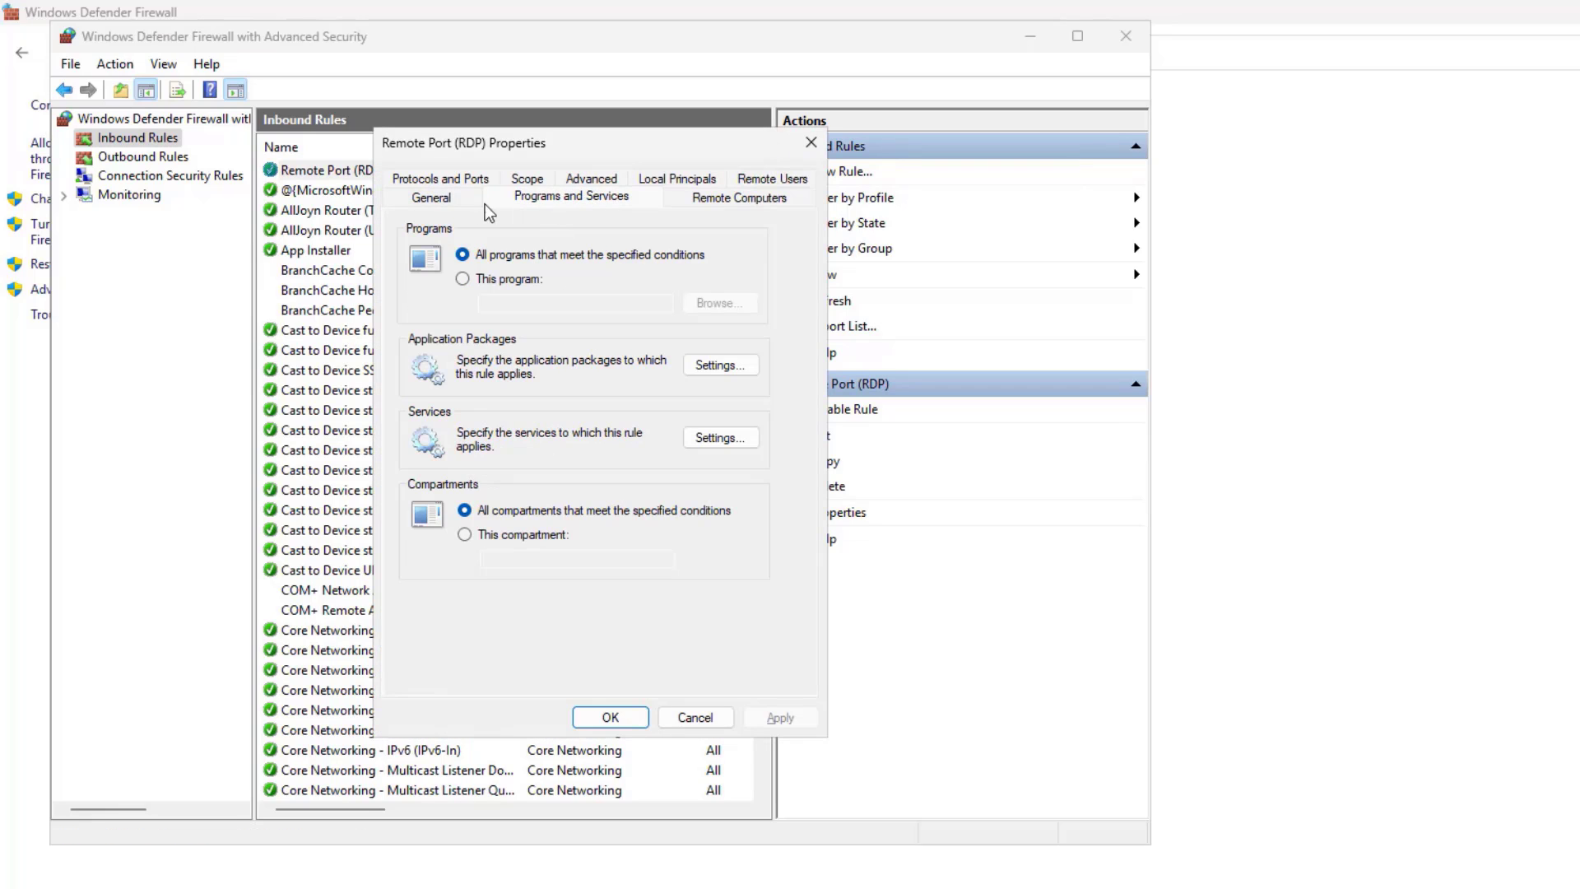
click(434, 199)
click(473, 179)
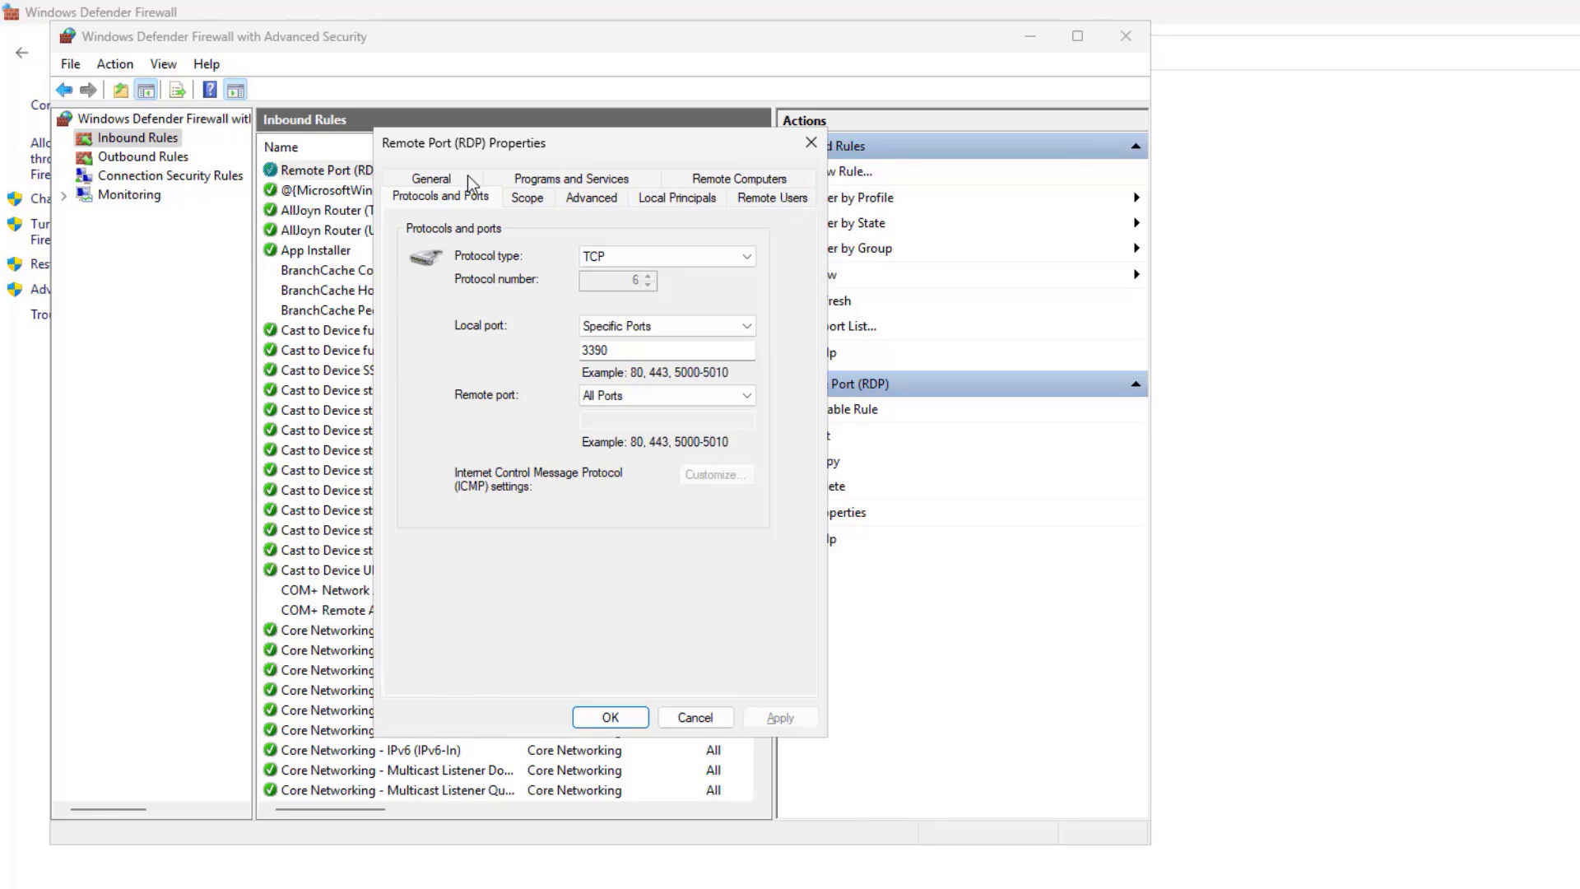
click(623, 353)
key(BackSpace)
key(BackSpace)
text(90)
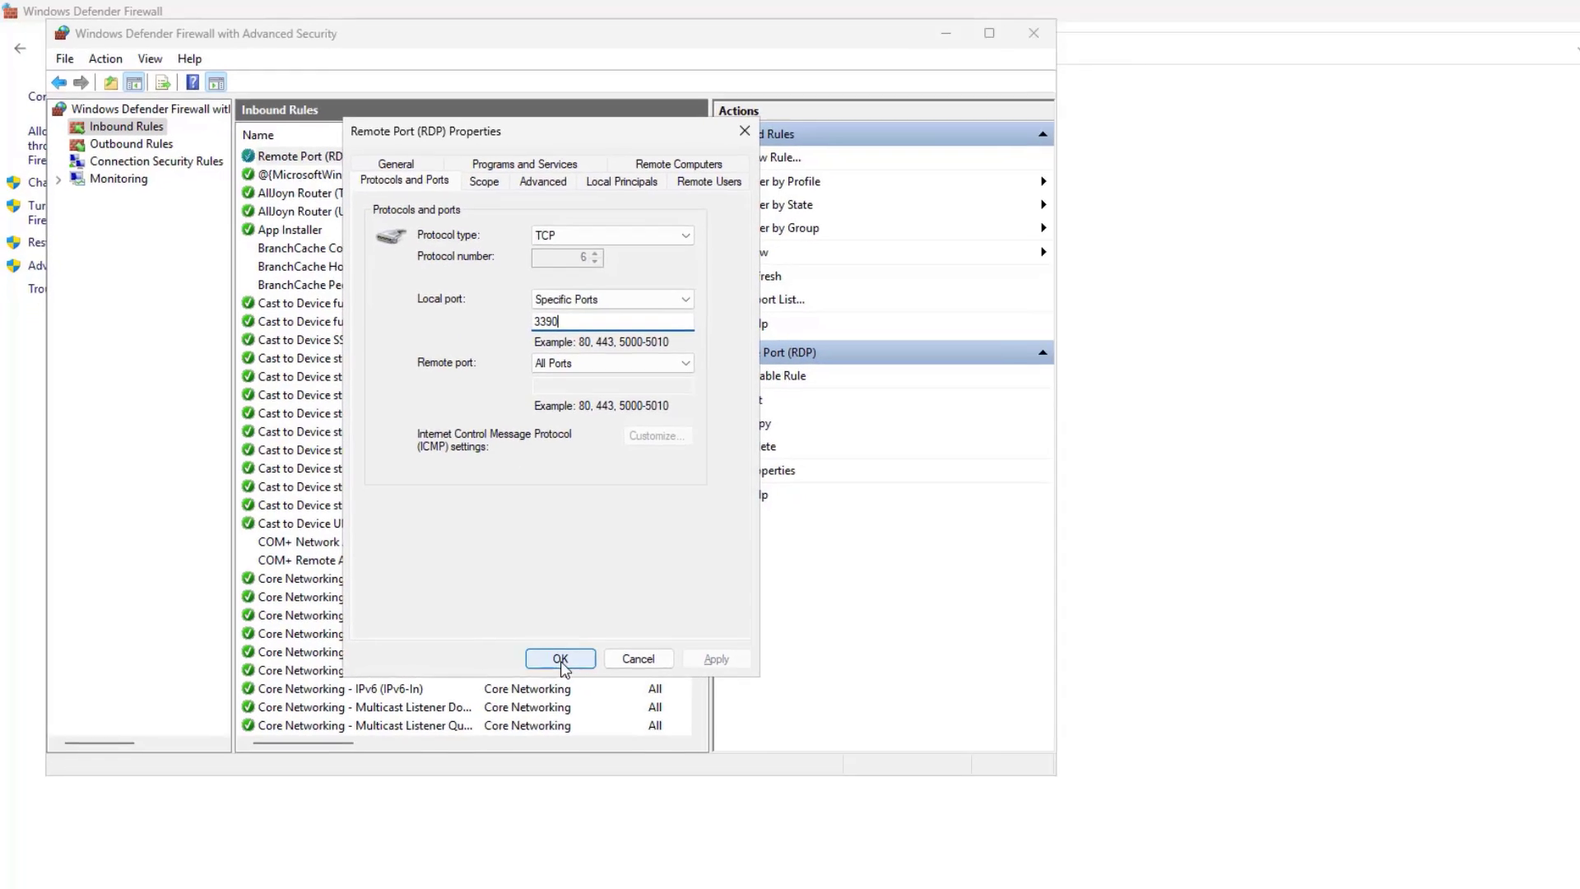
click(561, 661)
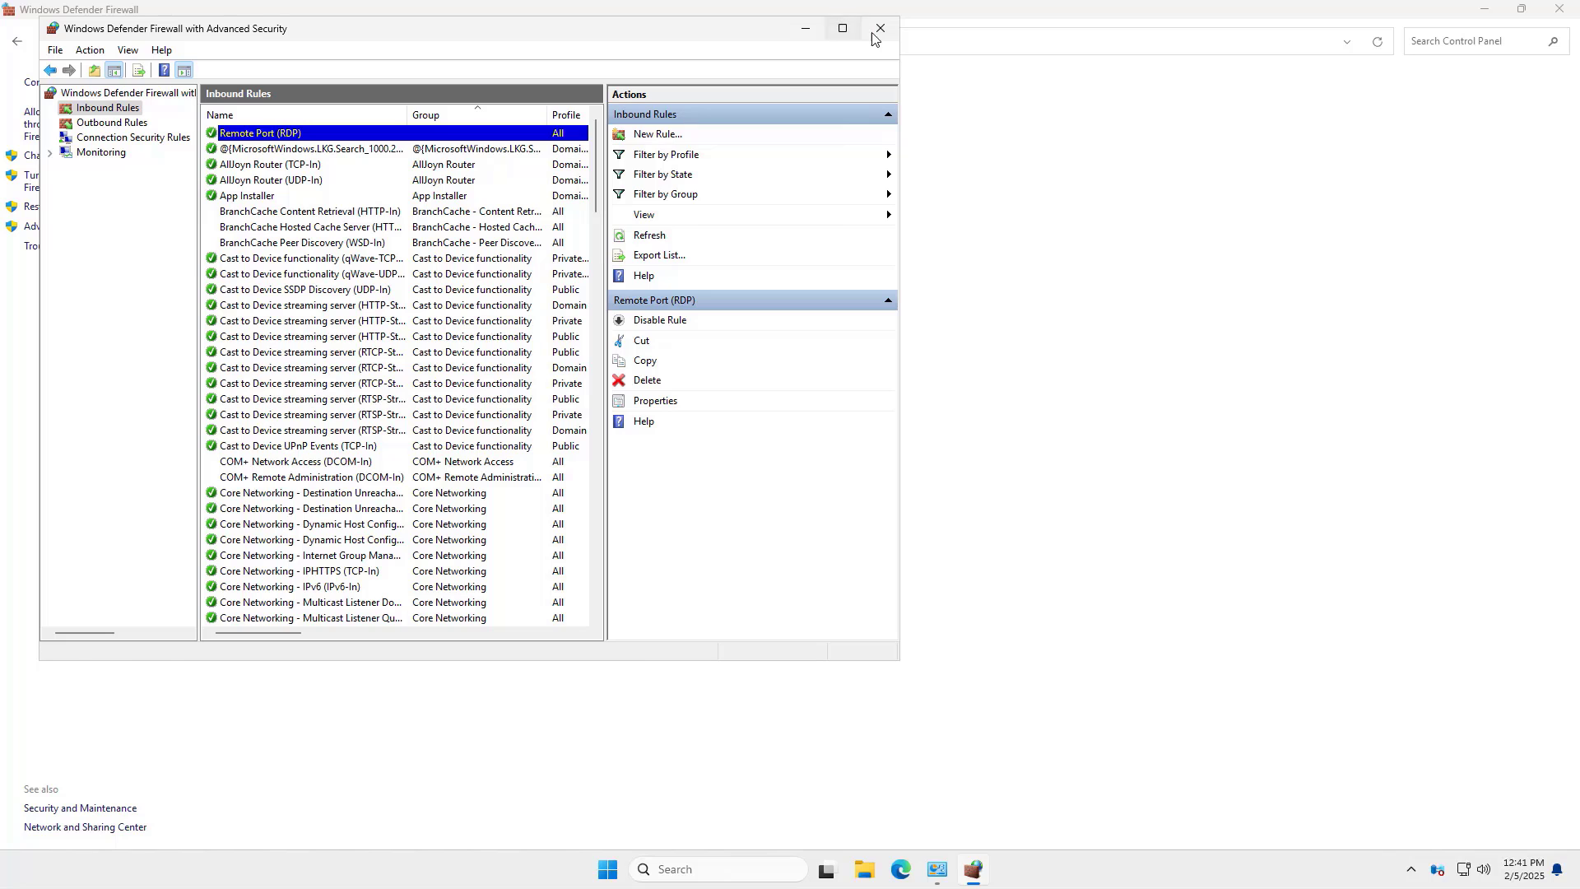
click(880, 28)
- Open Services maximized in Standard view with a widened Name column
click(1560, 8)
click(717, 868)
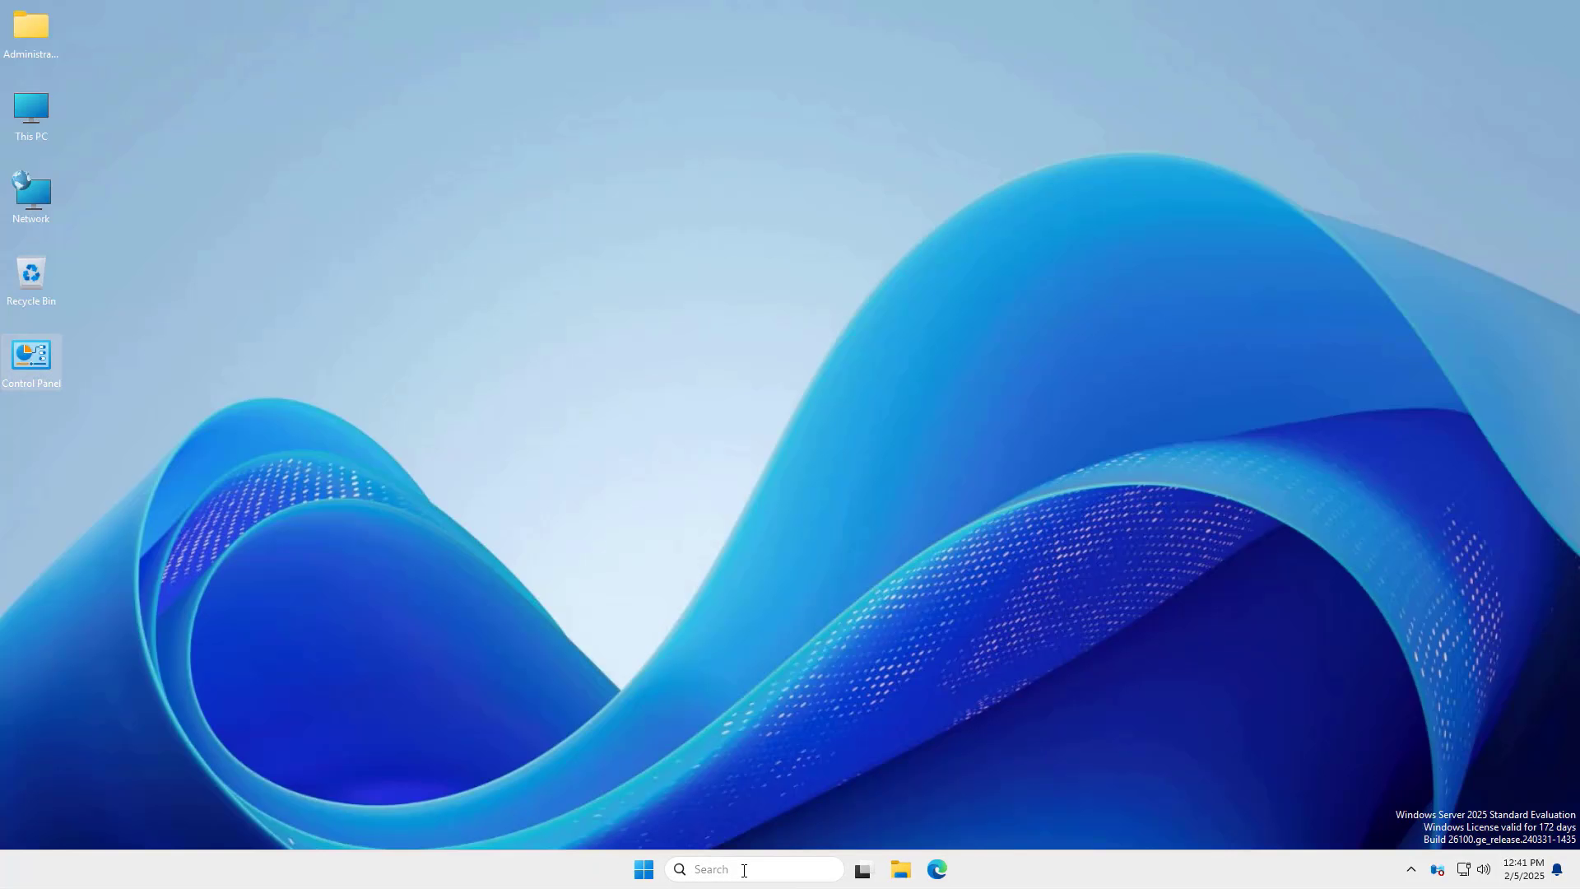
text(serv)
click(744, 437)
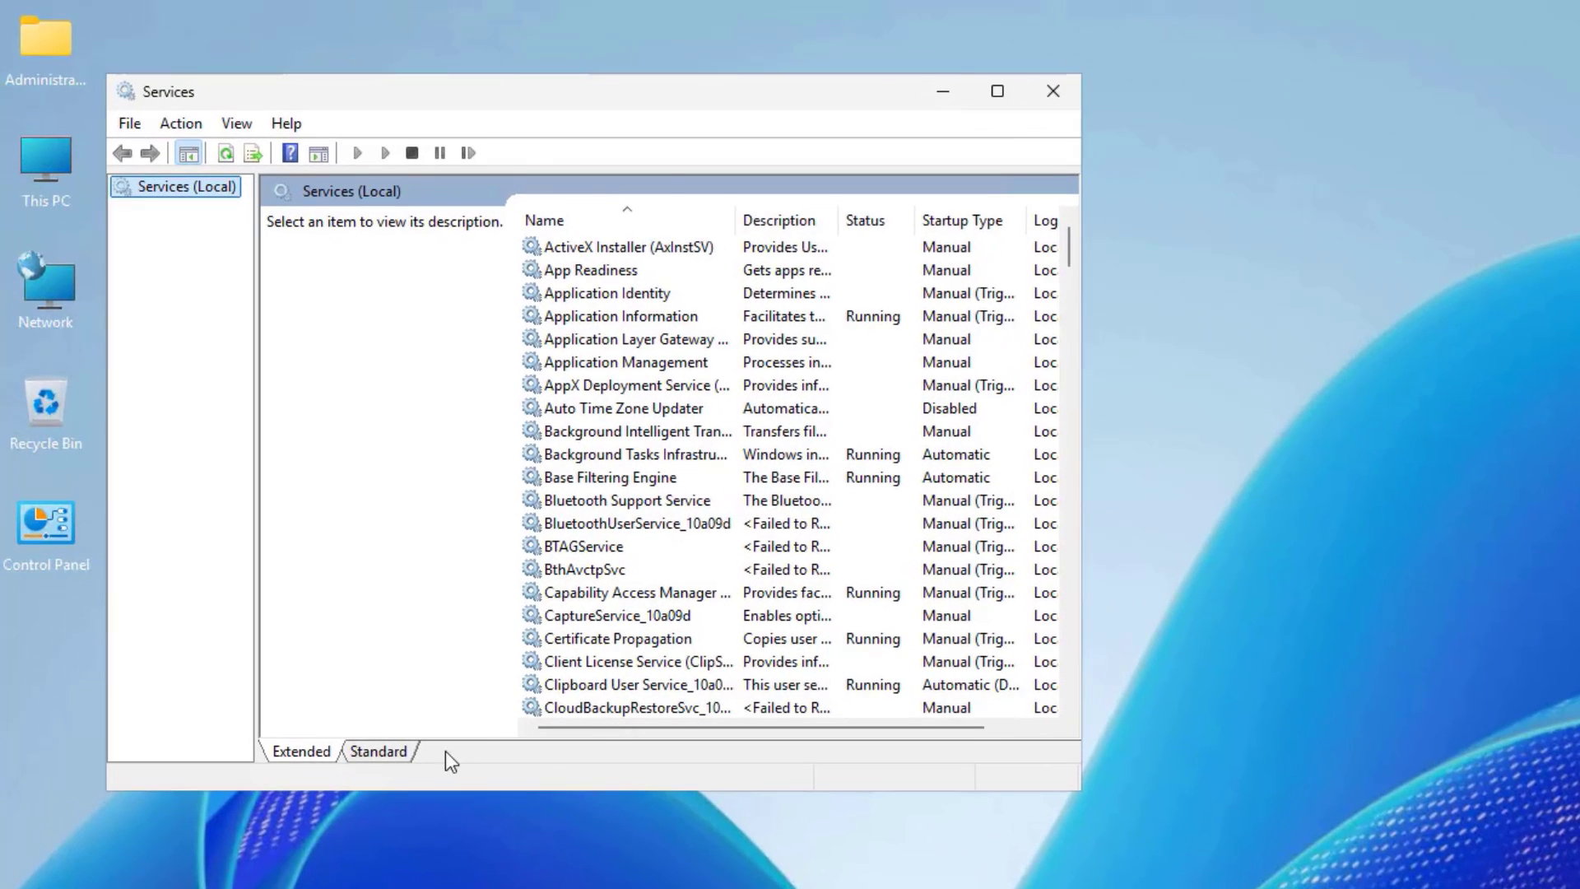
click(379, 751)
click(997, 90)
drag(373, 106, 663, 105)
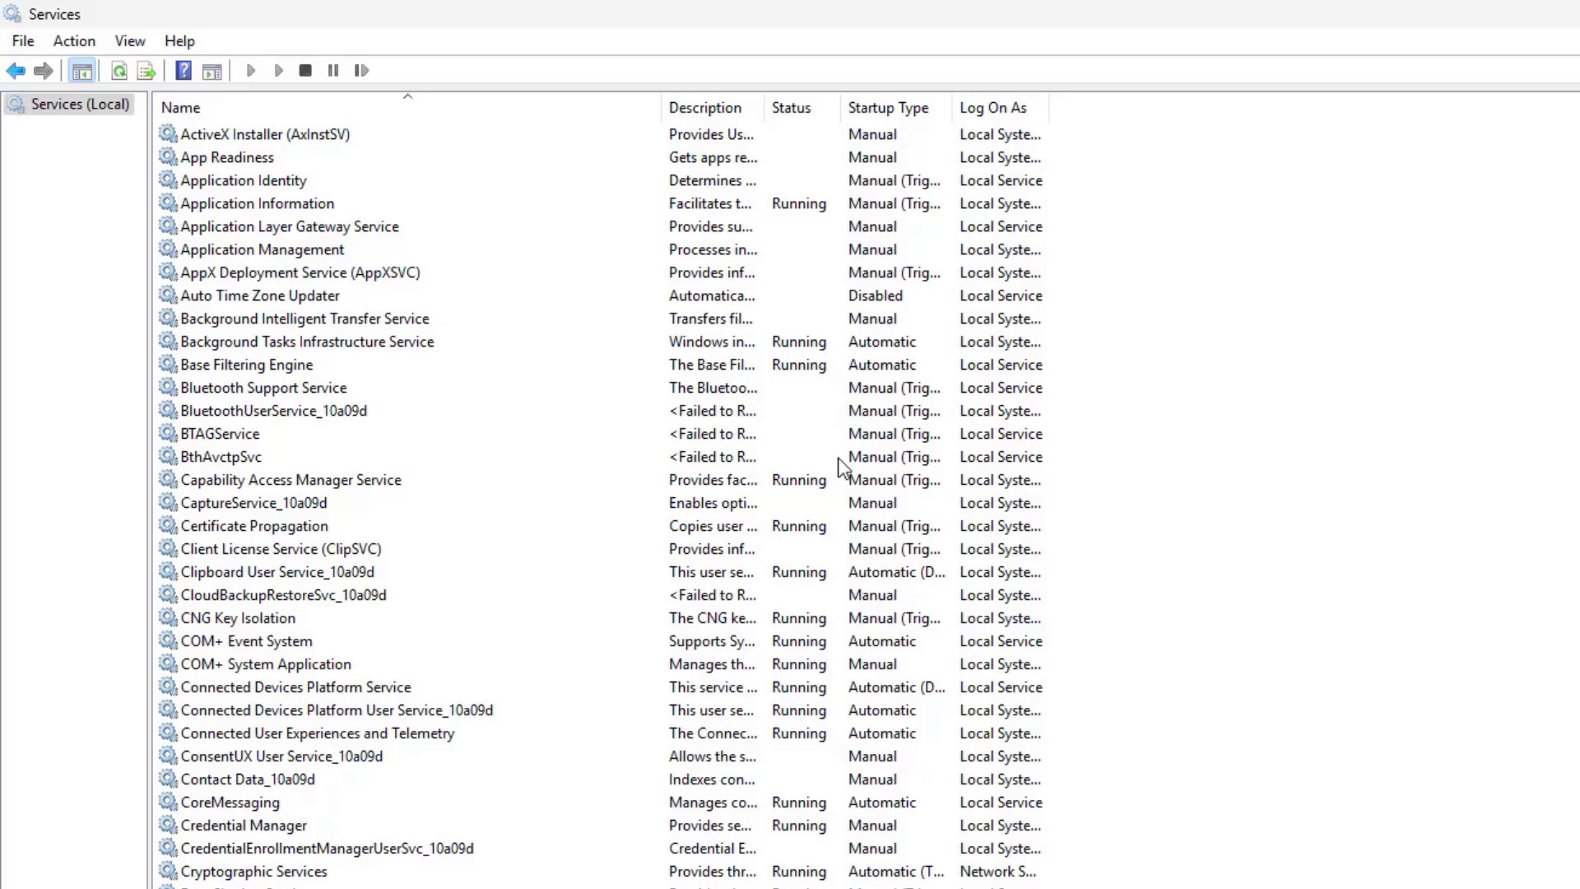
- Restart Remote Desktop Services, also restarting its UserMode Port Redirector dependent
click(304, 273)
scroll(372, 586, down, 19)
scroll(372, 587, down, 20)
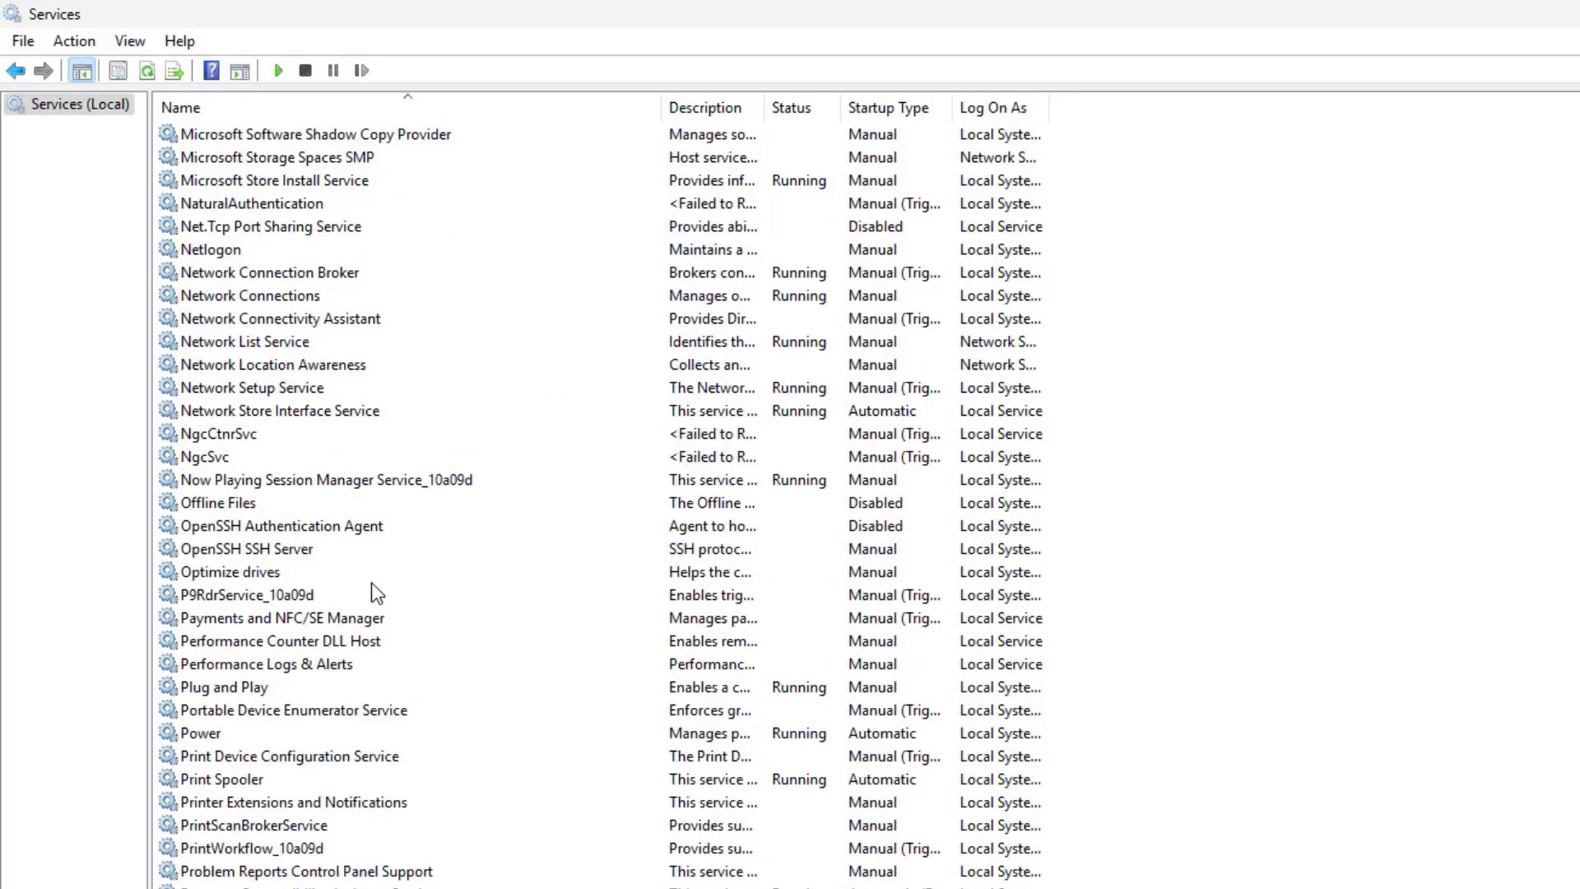
click(315, 780)
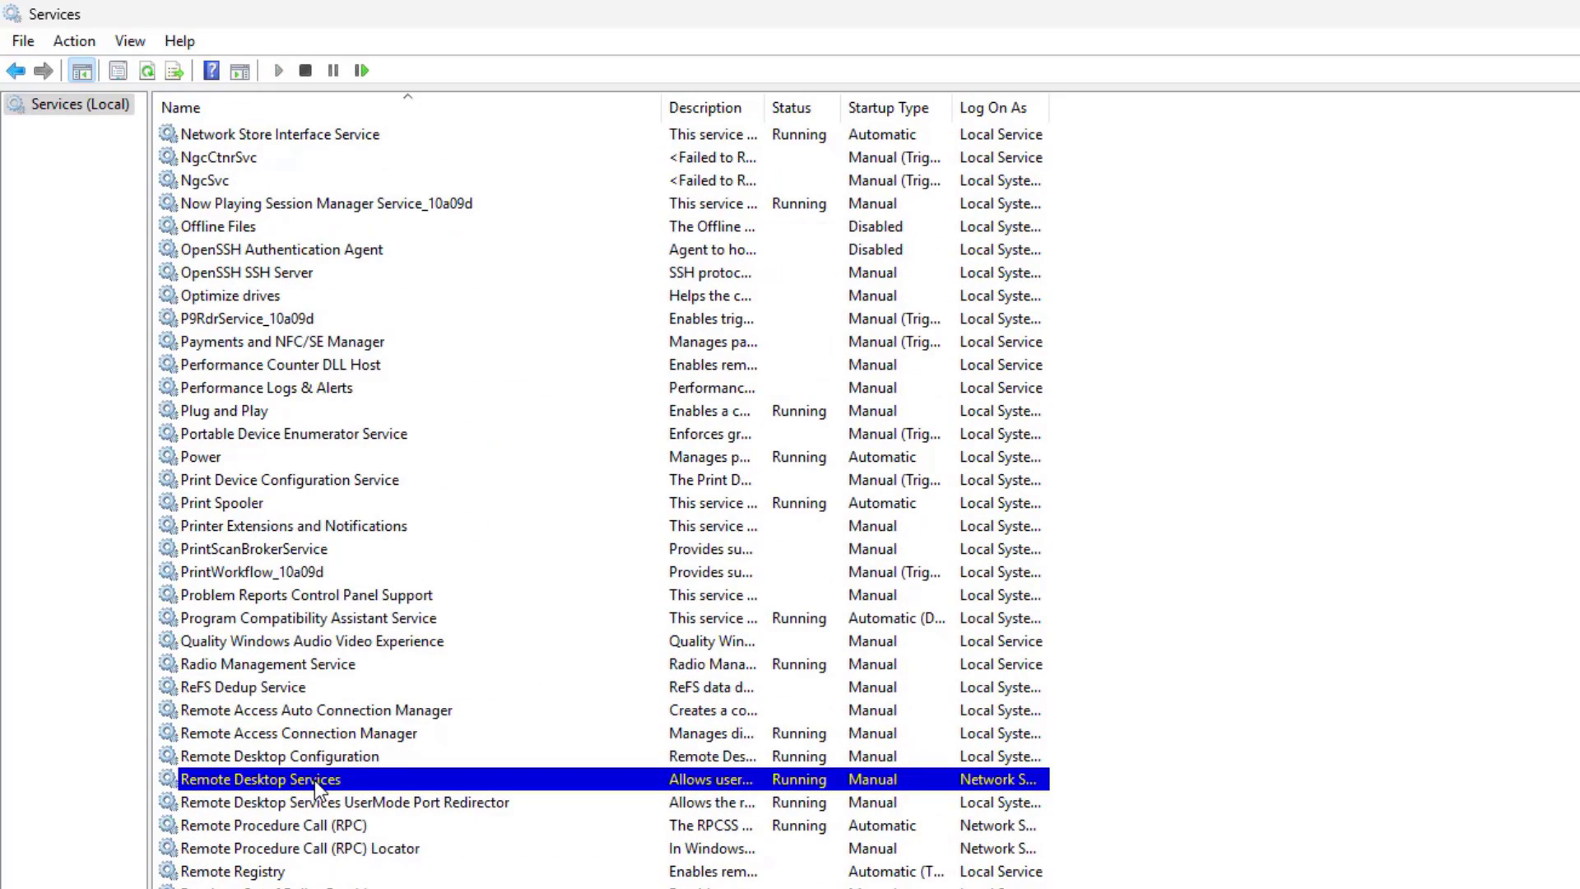
right_click(314, 780)
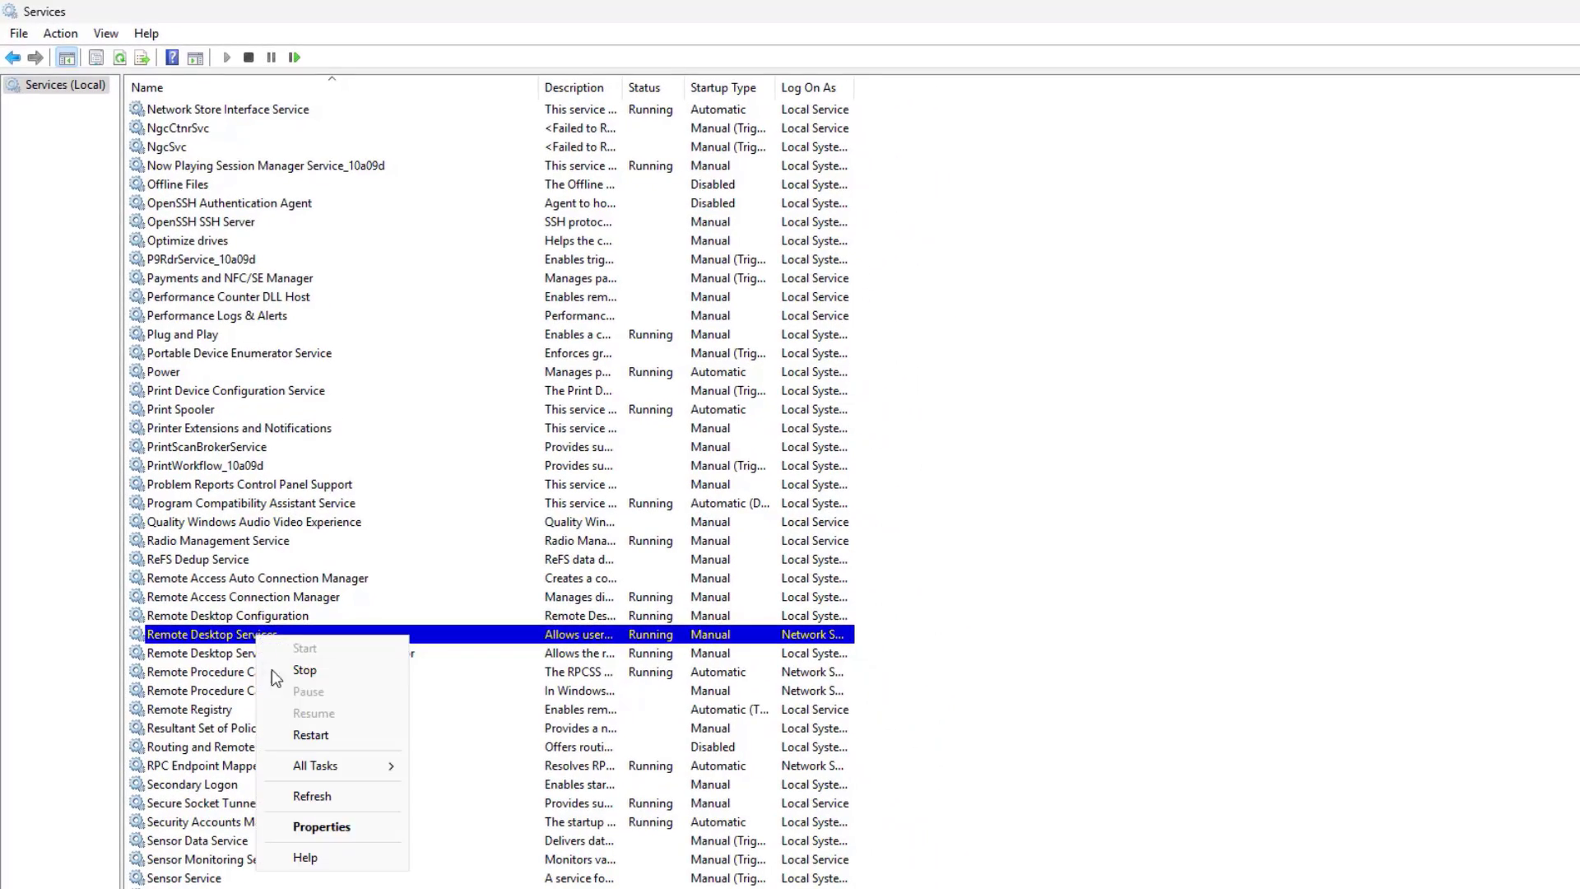
click(310, 735)
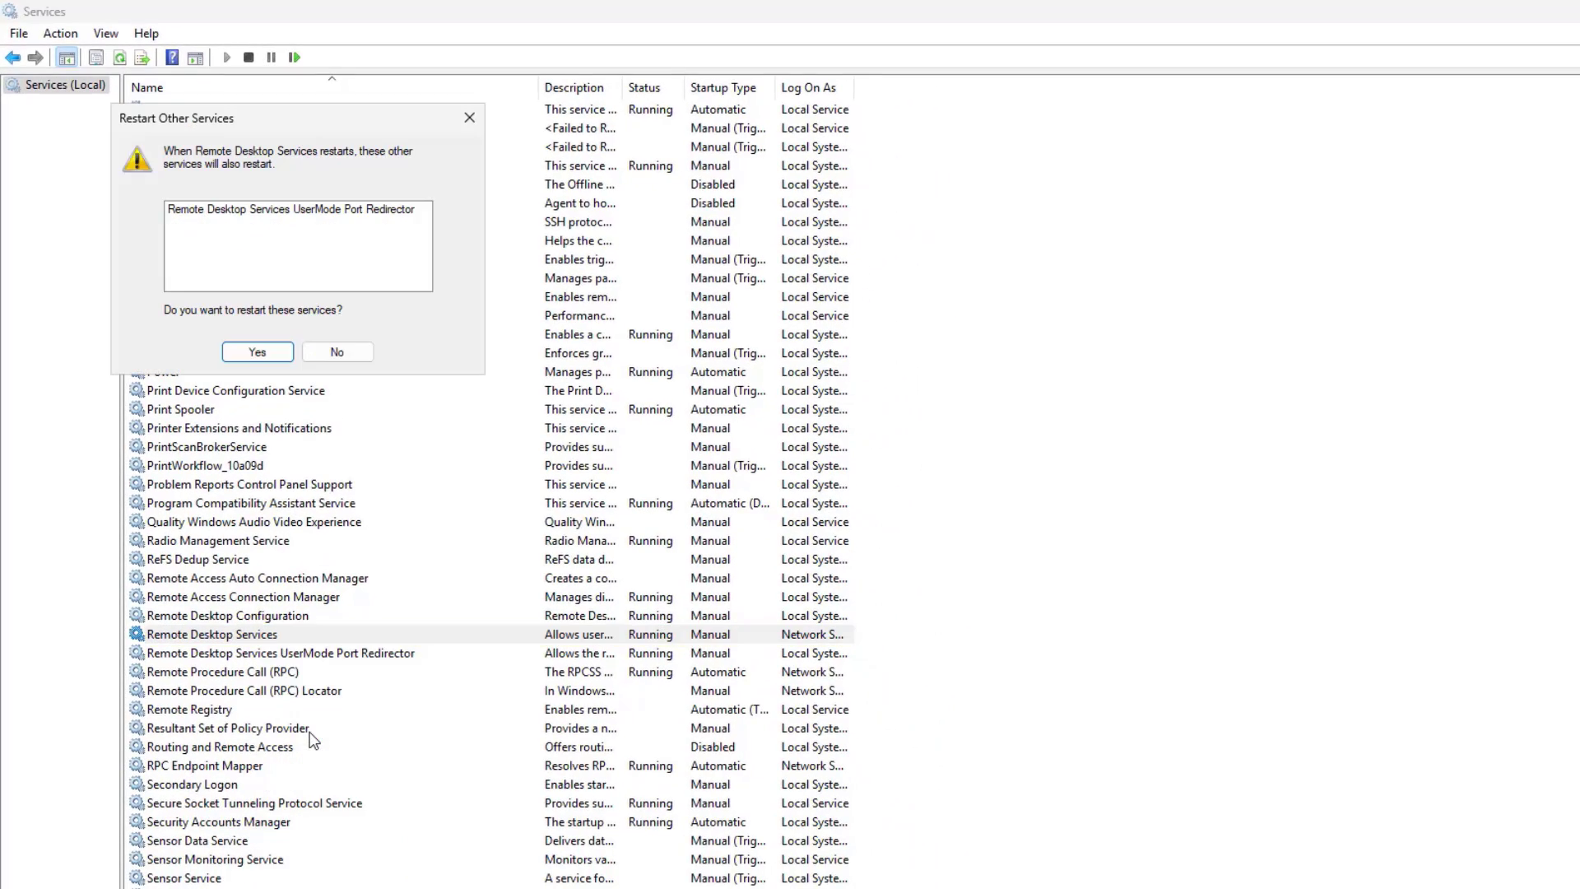
click(255, 354)
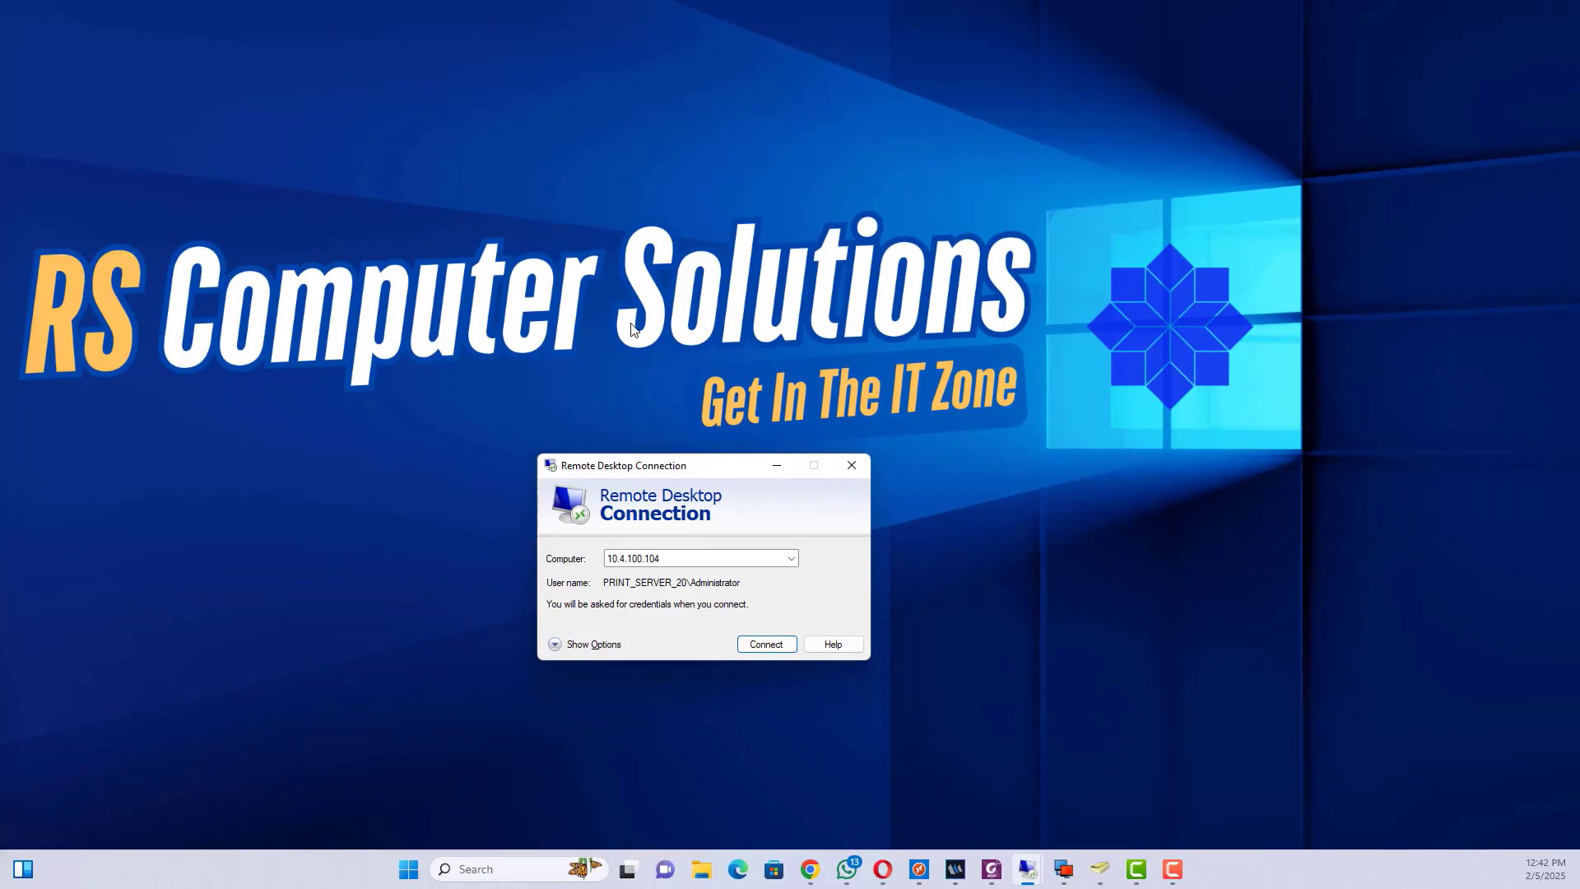
- Connect to 10.4.100.104:3390, enter the account password, and accept the certificate warning
click(693, 574)
click(766, 643)
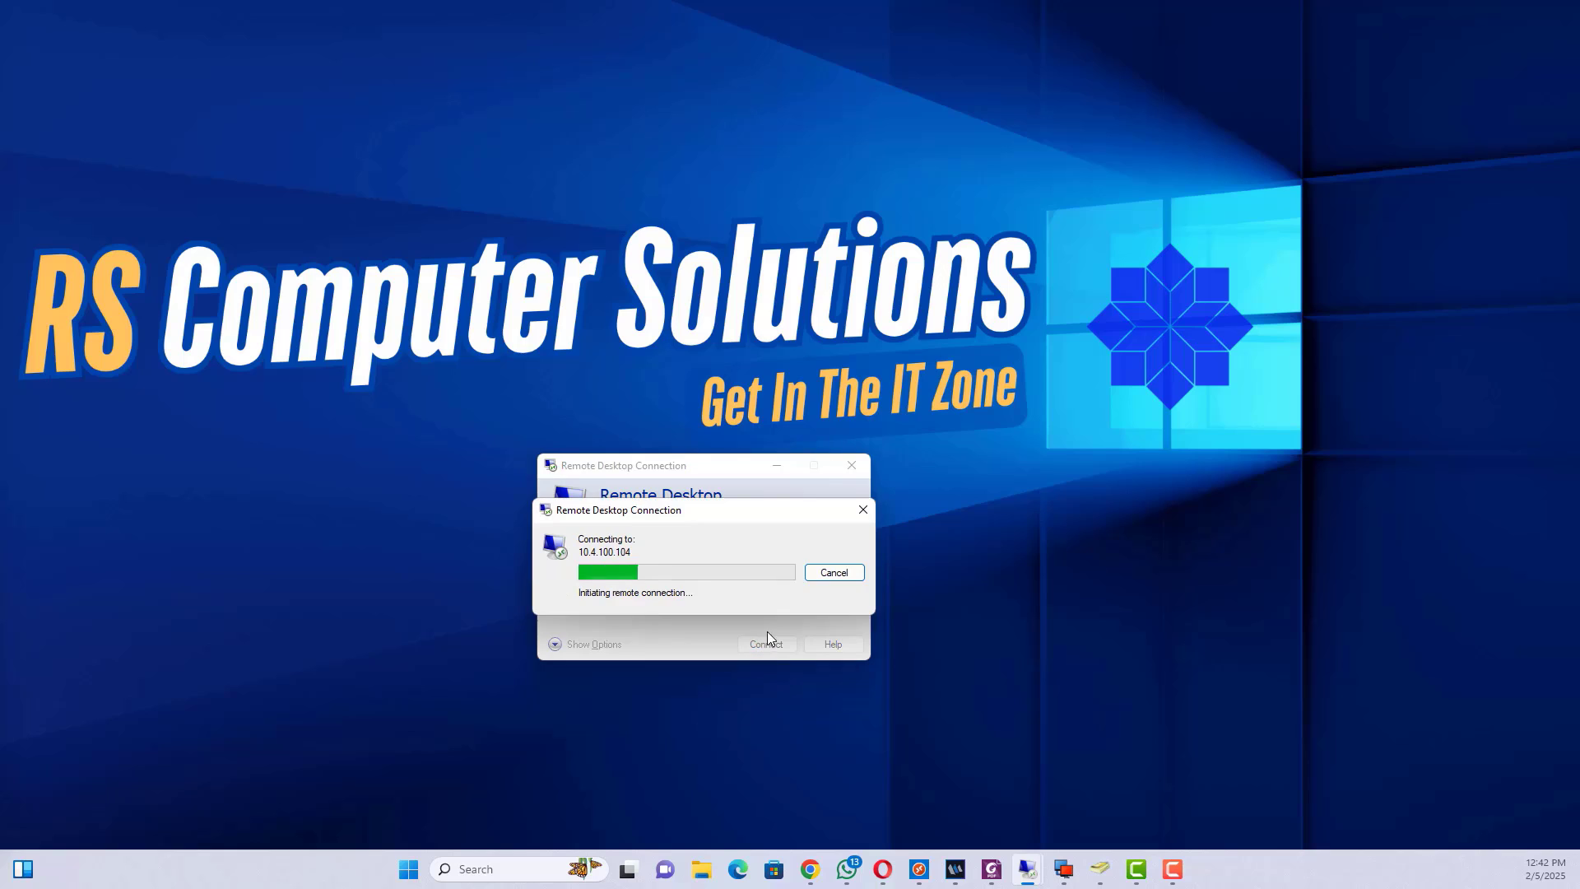
drag(646, 512, 701, 349)
click(690, 561)
key(BackSpace)
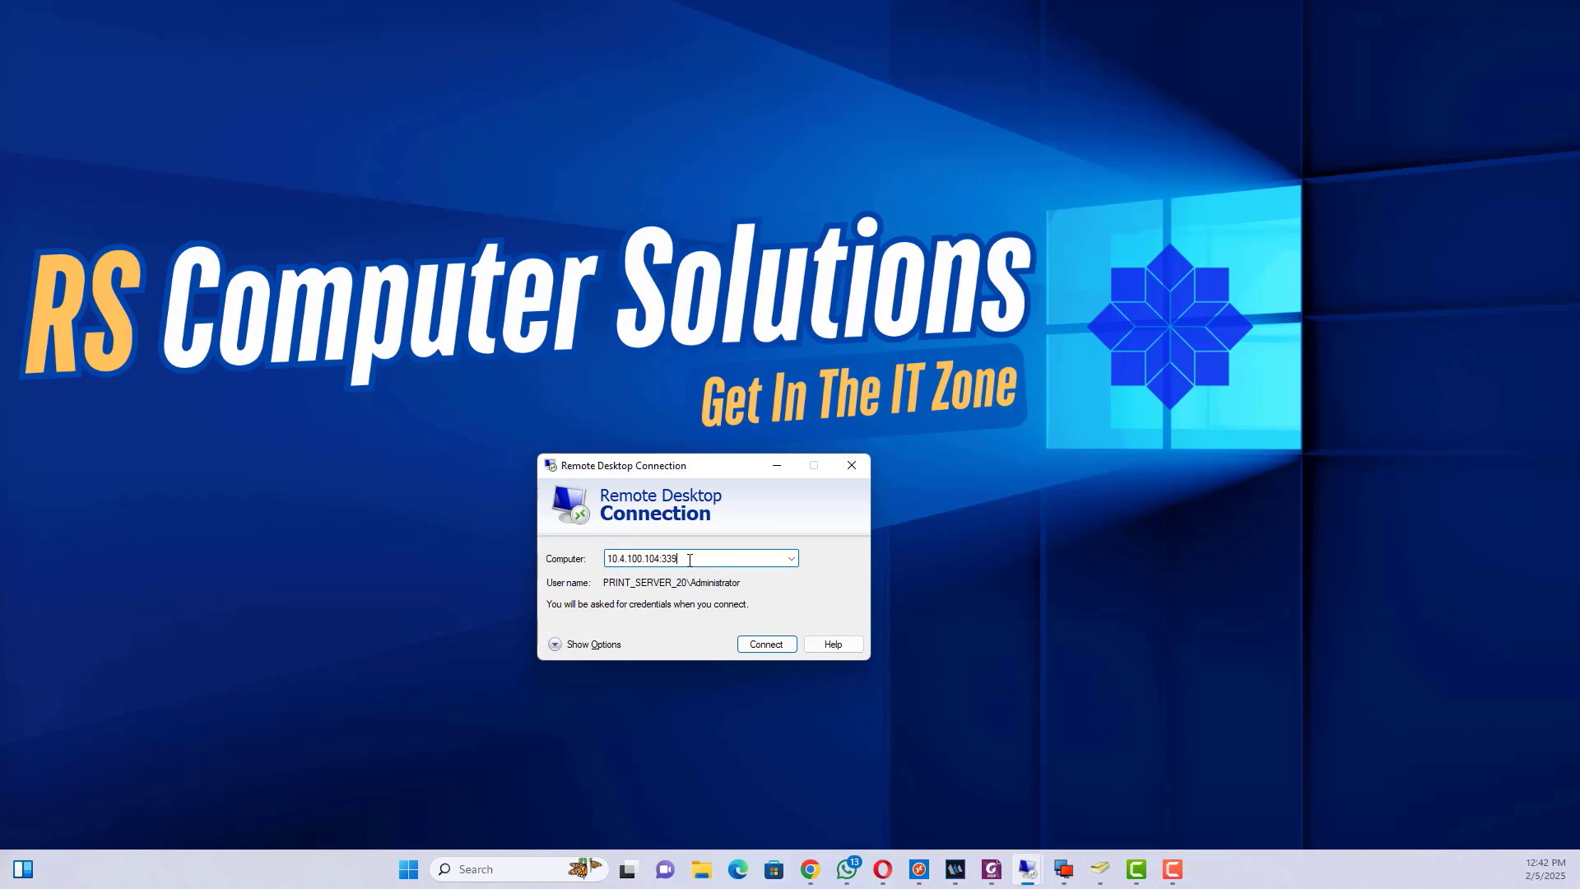
click(766, 644)
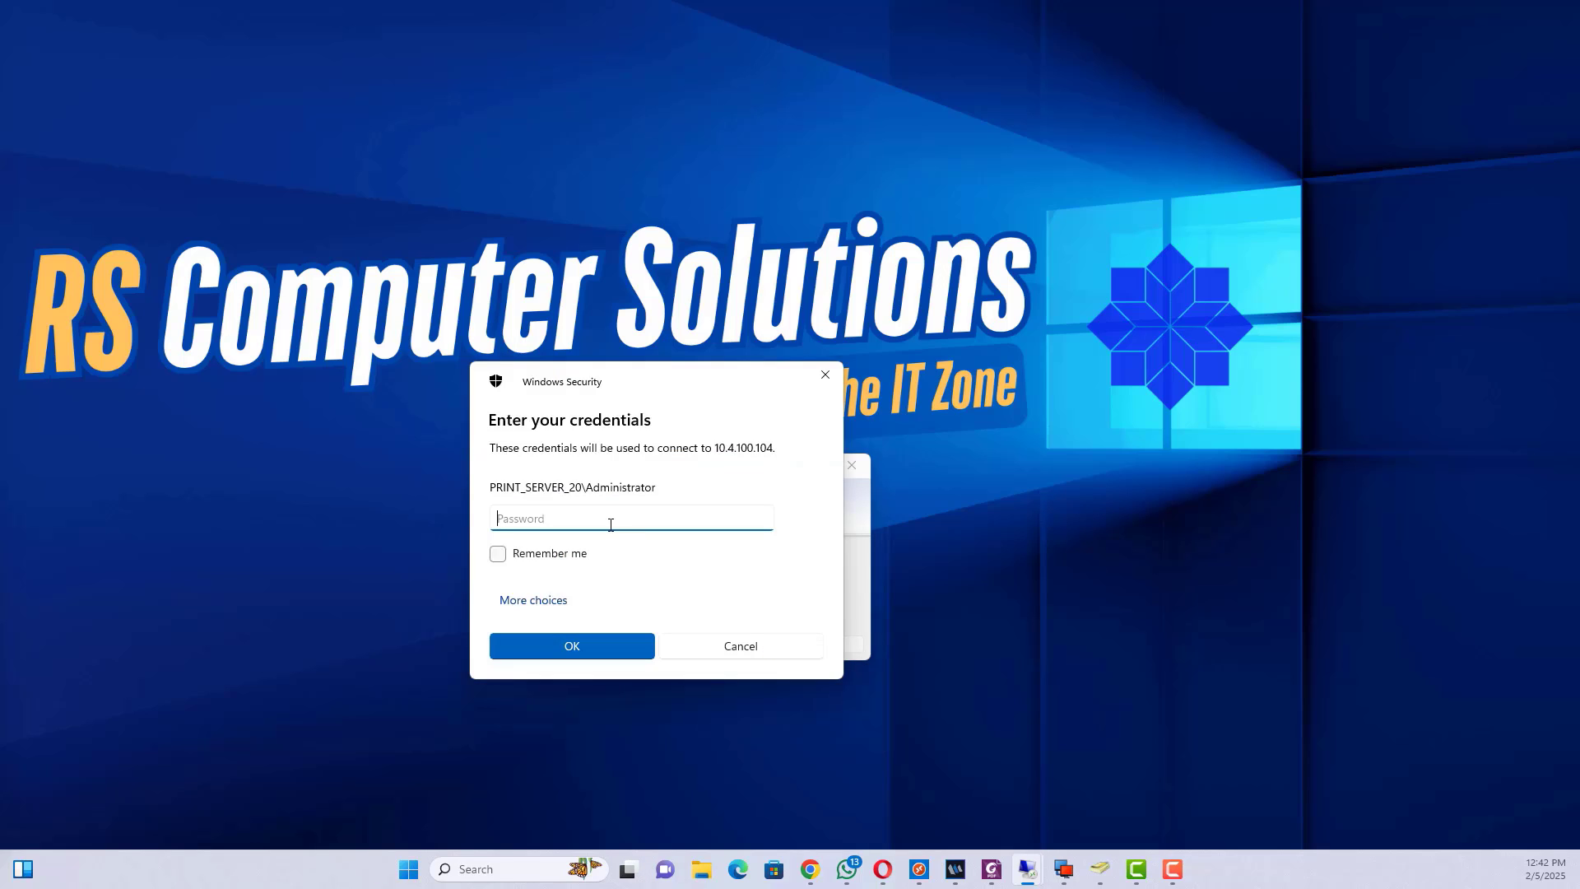
text(********)
click(605, 644)
click(736, 702)
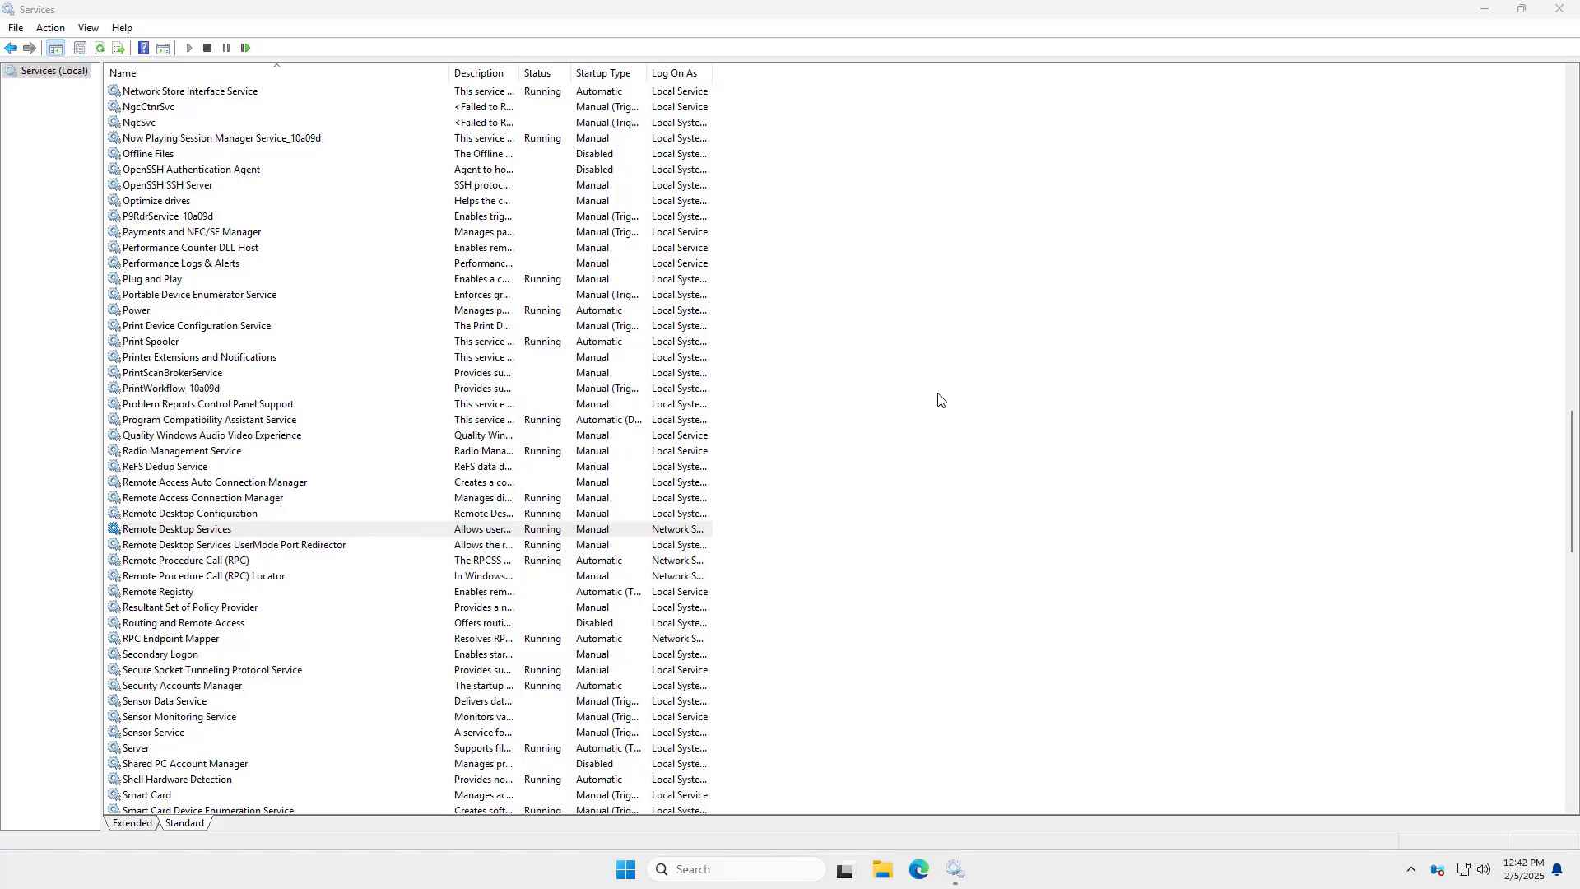
- Close the remote Services window, then restore, reposition and re-maximize the remote session window
click(1560, 8)
mouse_move(803, 7)
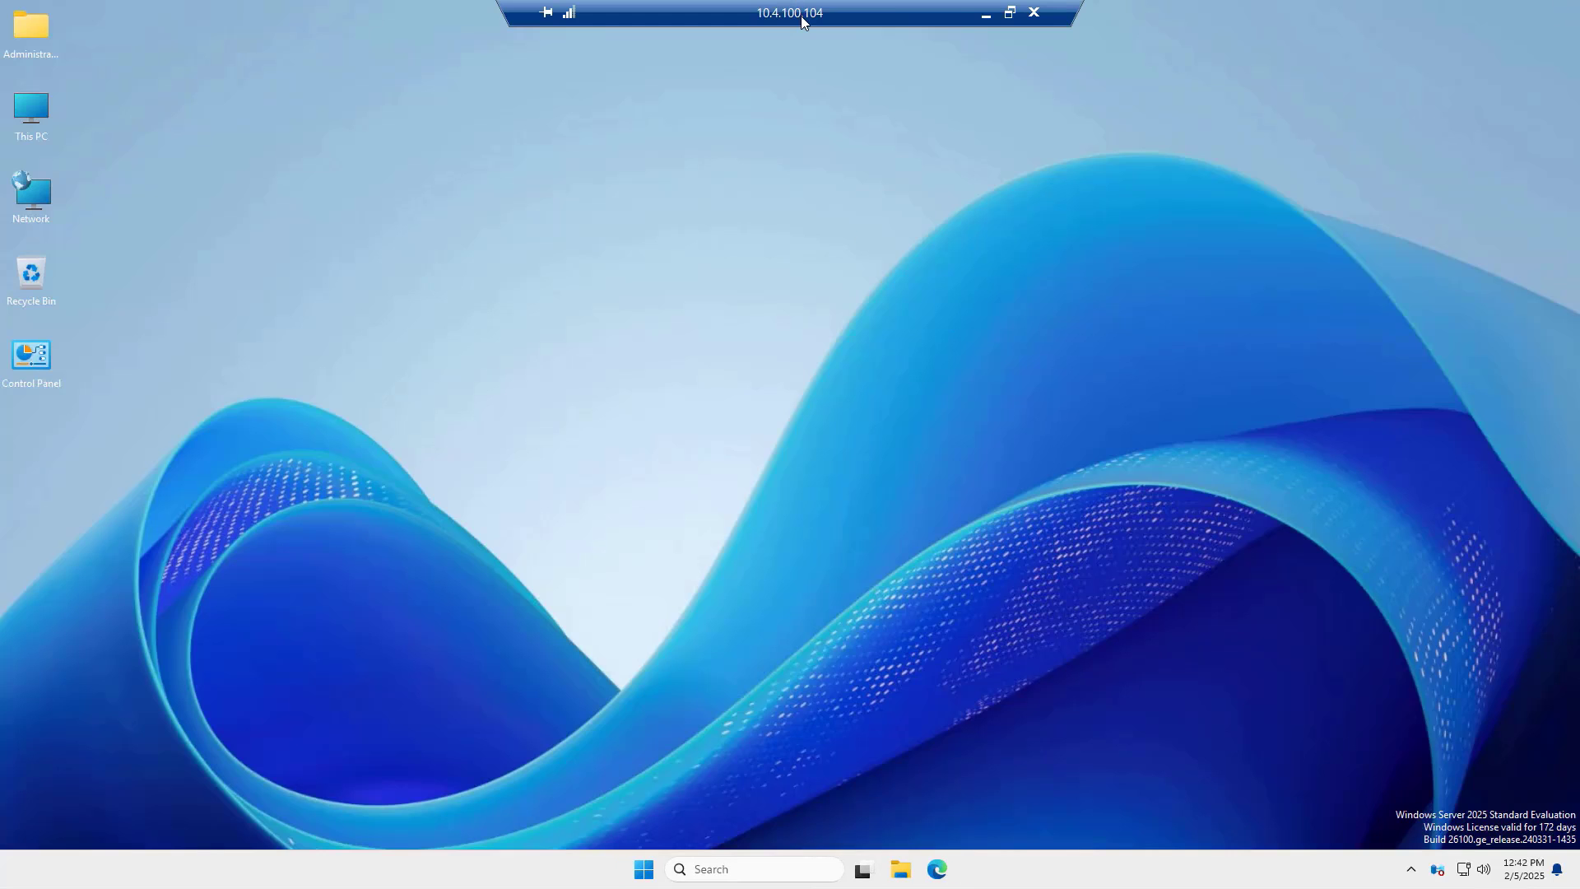
click(1010, 11)
drag(815, 116, 788, 227)
click(1101, 226)
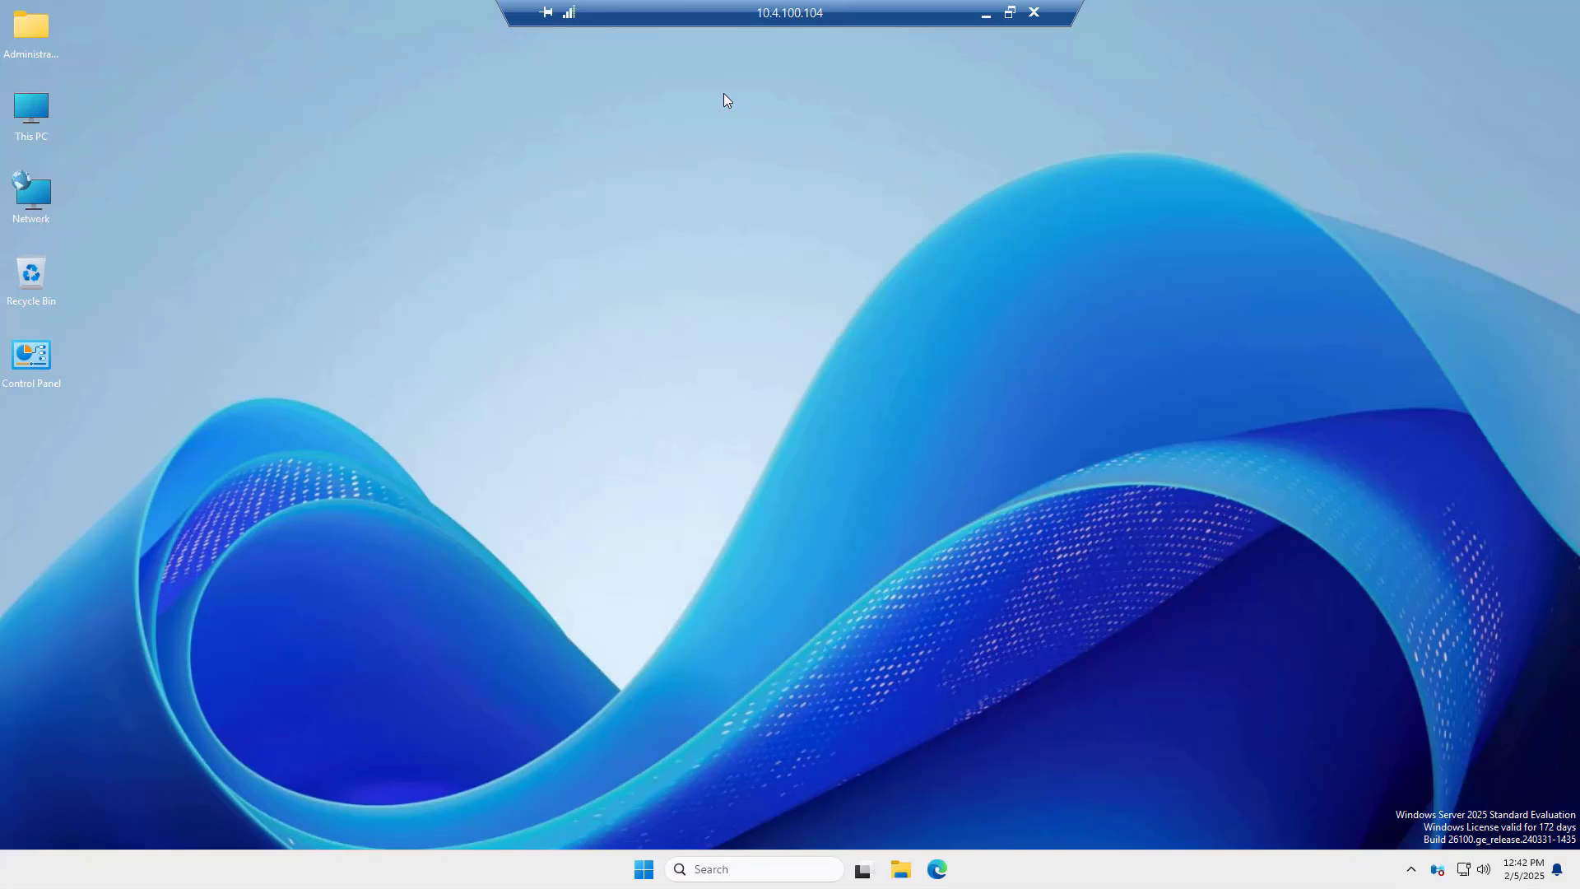
- Refresh the remote desktop, then disconnect from 10.4.100.104 via the connection bar and confirm with OK
right_click(565, 330)
click(624, 399)
mouse_move(1034, 25)
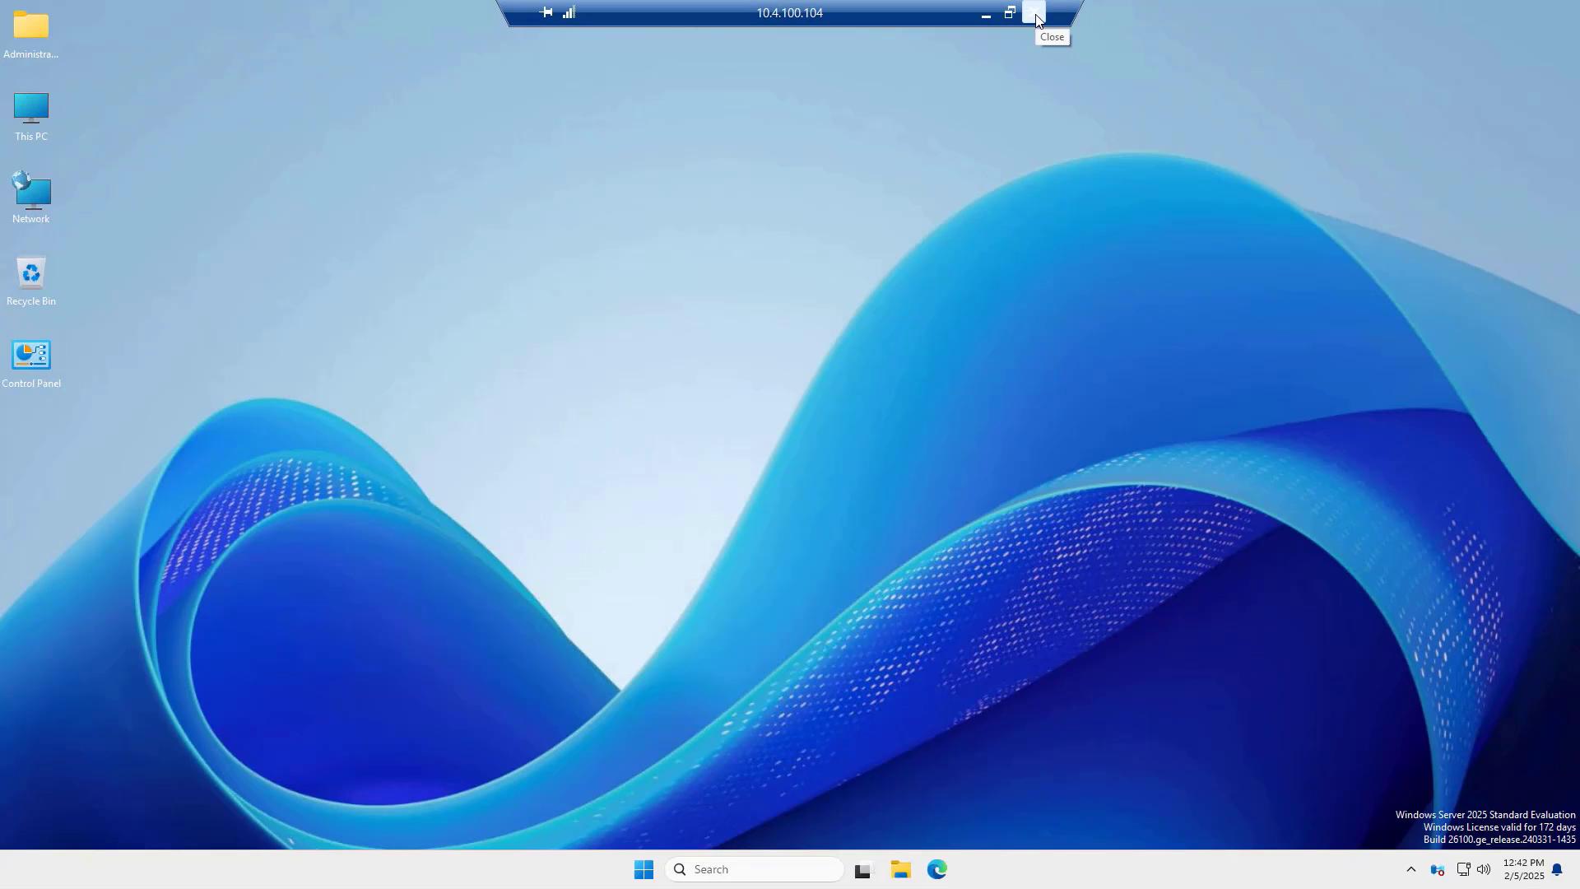
click(1036, 20)
click(841, 470)
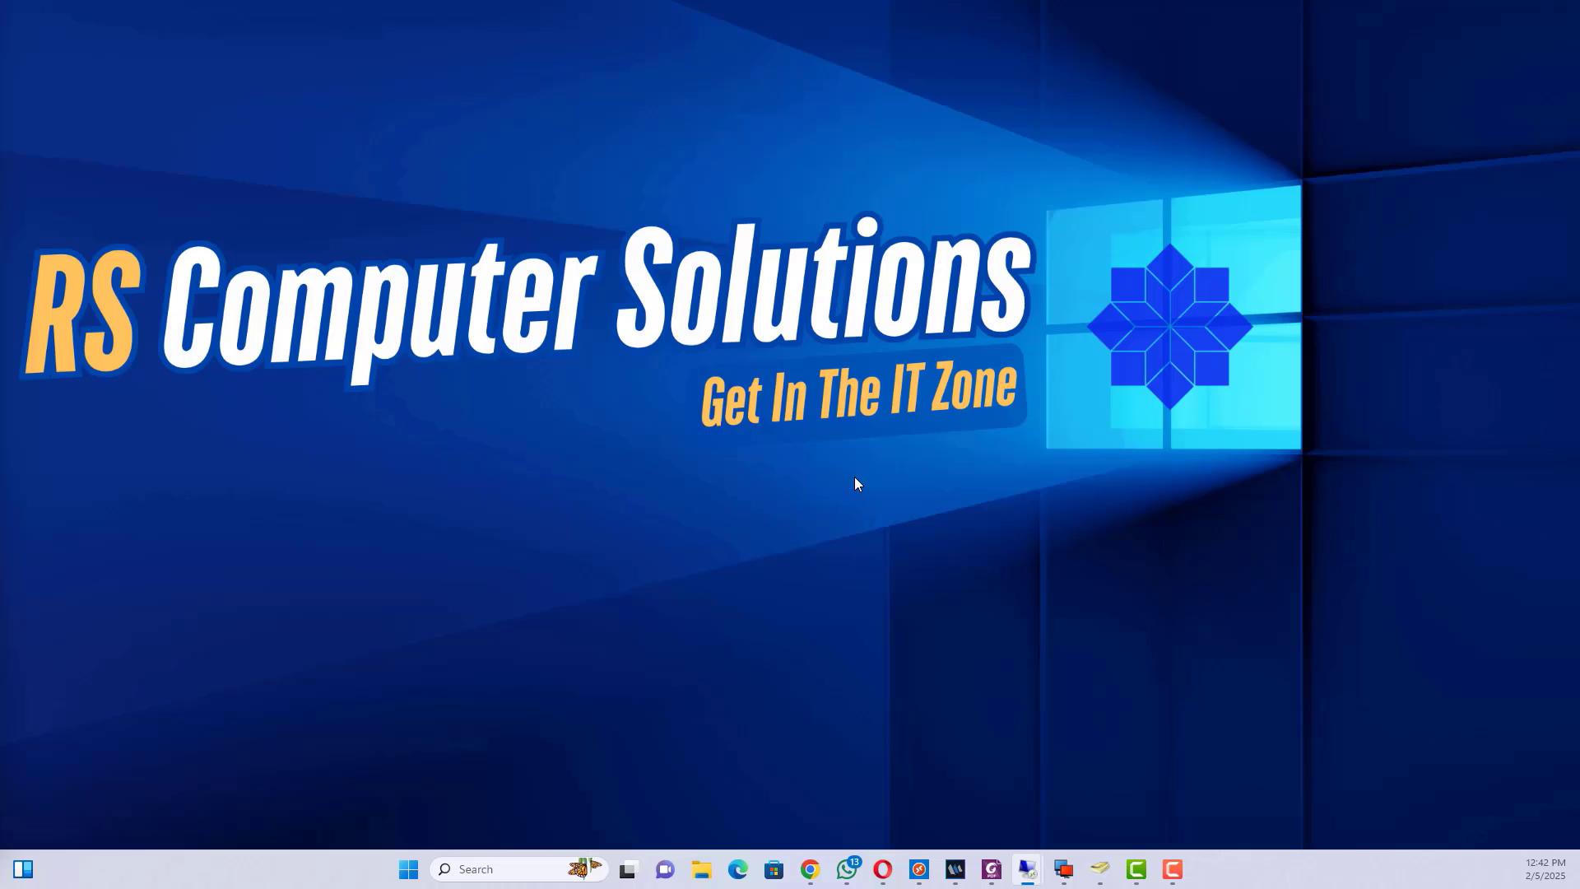